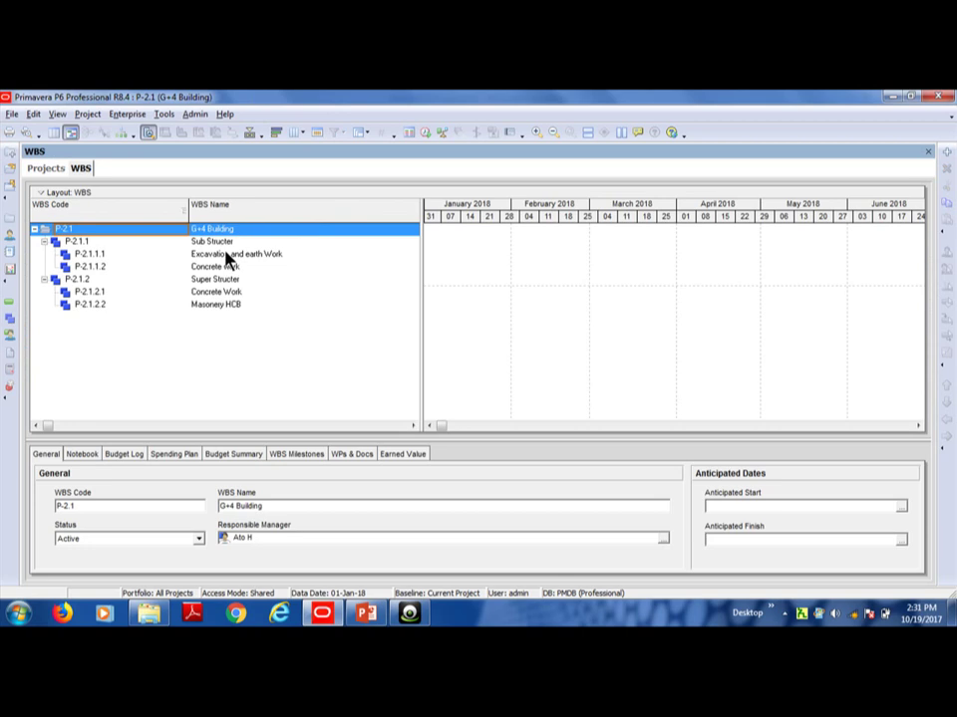
- Review the WBS elements under G+4 Building, covering the Sub Structer and Super Structer branches and their work items
{"action": "left_click", "coordinate": [228, 243]}
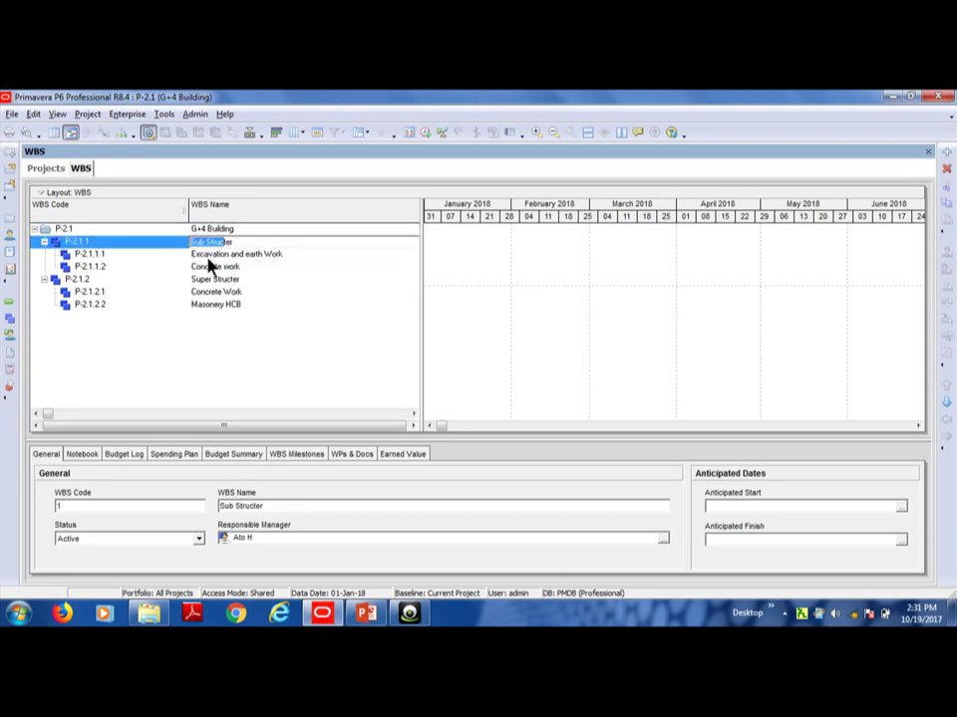
{"action": "left_click", "coordinate": [209, 281]}
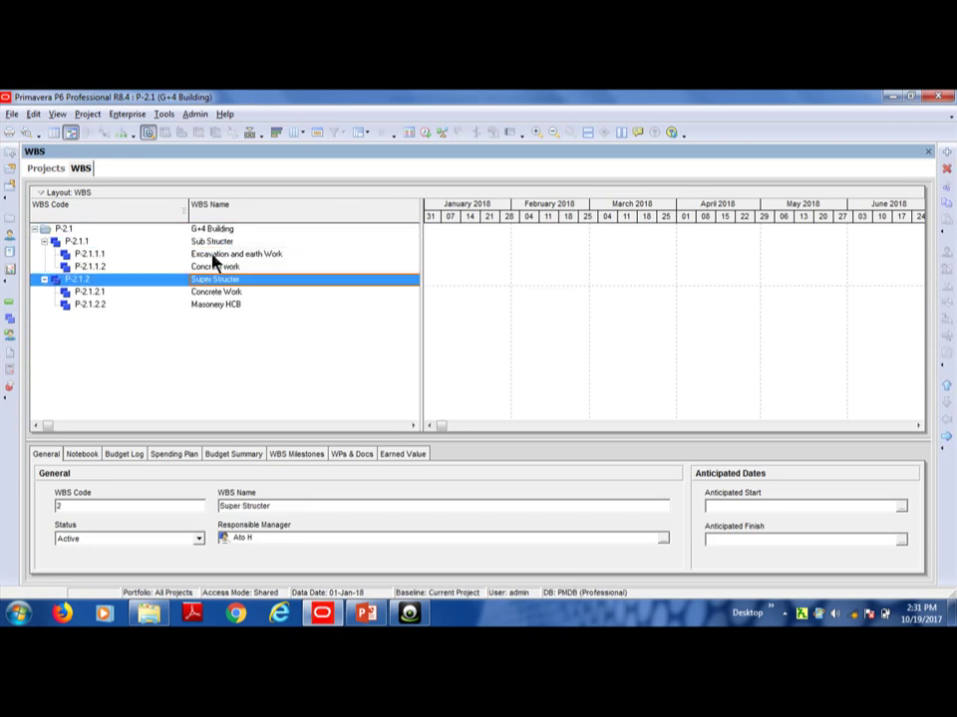
{"action": "left_click", "coordinate": [213, 256]}
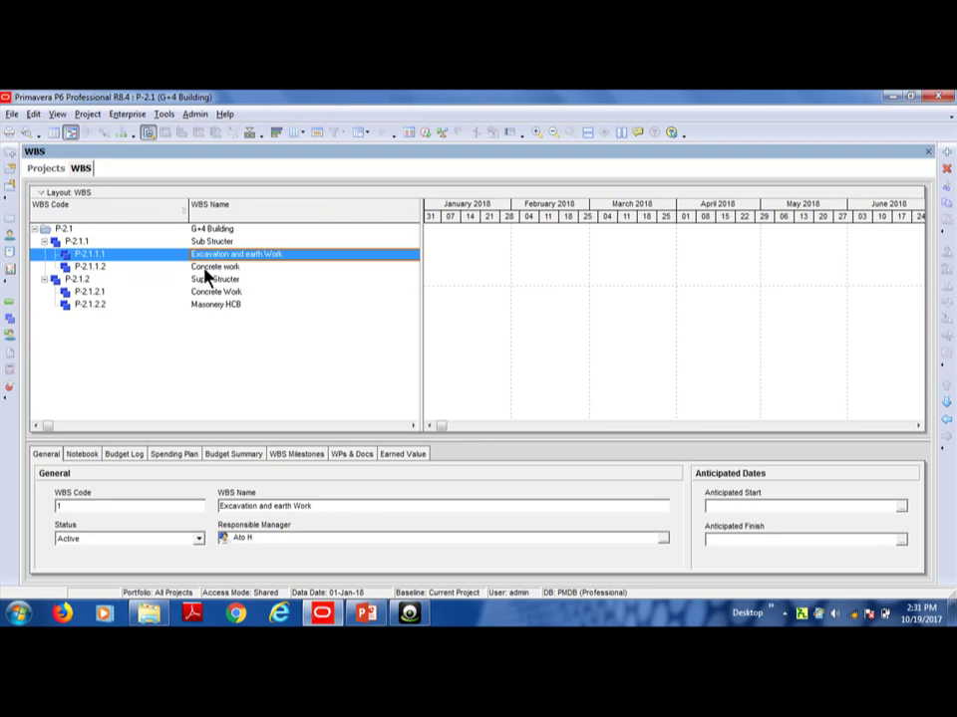
{"action": "left_click", "coordinate": [208, 268]}
{"action": "left_click", "coordinate": [203, 292]}
{"action": "left_click", "coordinate": [196, 305]}
{"action": "left_click", "coordinate": [191, 327]}
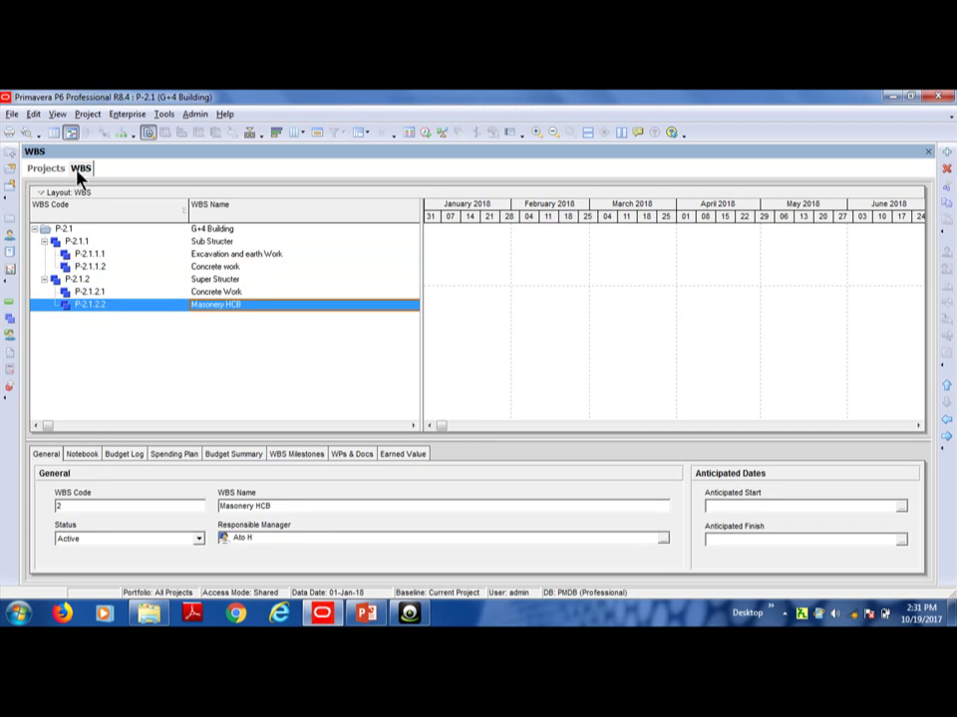
- Go to the project's activities and add a new activity with the ID A1.1
{"action": "left_click", "coordinate": [12, 303]}
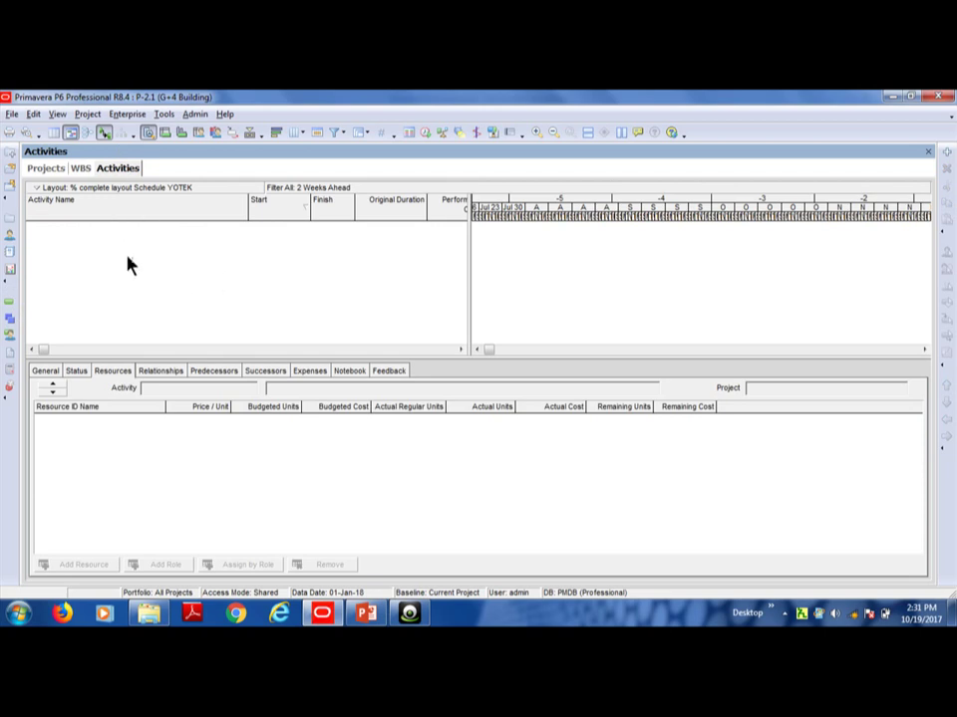
{"action": "left_click", "coordinate": [946, 156]}
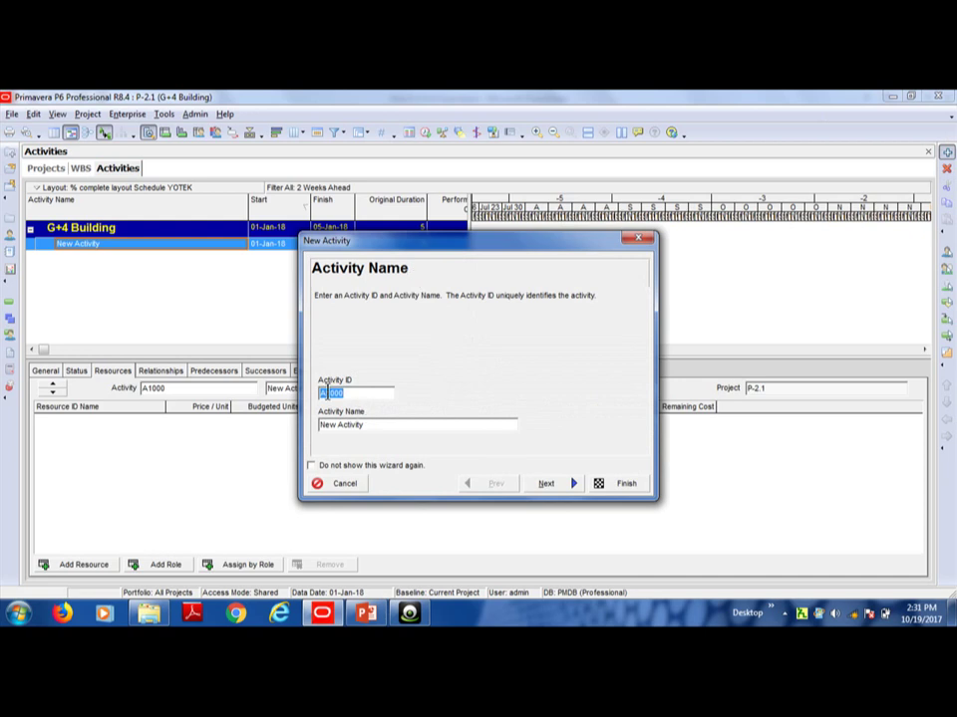
{"action": "left_click", "coordinate": [362, 393]}
{"action": "key", "text": "BackSpace"}
{"action": "key", "text": "BackSpace"}
{"action": "key", "text": "BackSpace"}
{"action": "key", "text": "BackSpace"}
{"action": "key", "text": "BackSpace"}
{"action": "type", "text": "A1.1"}
- Name the new activity "site clearing" and continue to its WBS assignment
{"action": "left_click", "coordinate": [378, 424]}
{"action": "key", "text": "BackSpace"}
{"action": "key", "text": "BackSpace"}
{"action": "key", "text": "BackSpace"}
{"action": "key", "text": "BackSpace"}
{"action": "key", "text": "BackSpace"}
{"action": "key", "text": "BackSpace"}
{"action": "key", "text": "BackSpace"}
{"action": "key", "text": "BackSpace"}
{"action": "key", "text": "BackSpace"}
{"action": "key", "text": "BackSpace"}
{"action": "key", "text": "BackSpace"}
{"action": "key", "text": "BackSpace"}
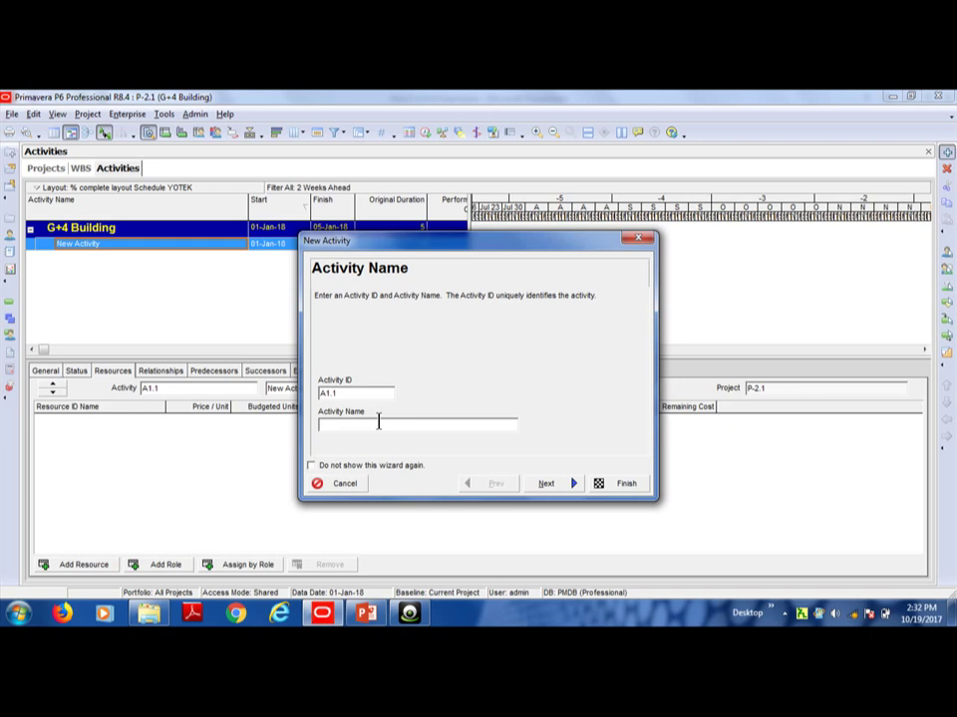
{"action": "type", "text": "Site clearing"}
{"action": "left_click", "coordinate": [543, 485]}
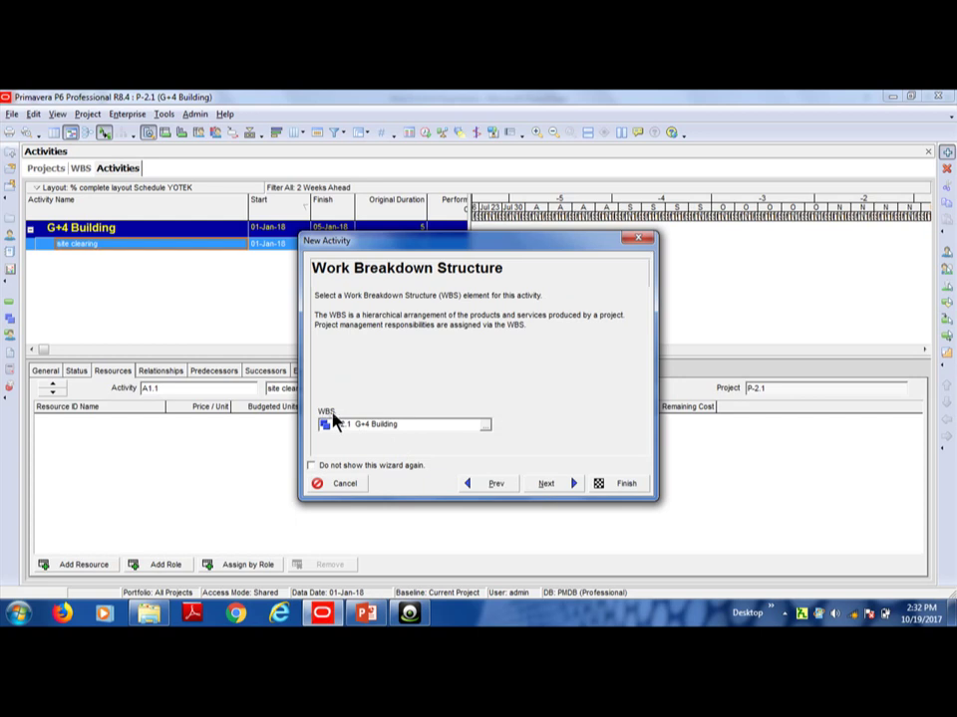
- Assign the site clearing activity to the WBS element P-2.1.1.1, Excavation and earth Work
{"action": "left_click", "coordinate": [487, 429]}
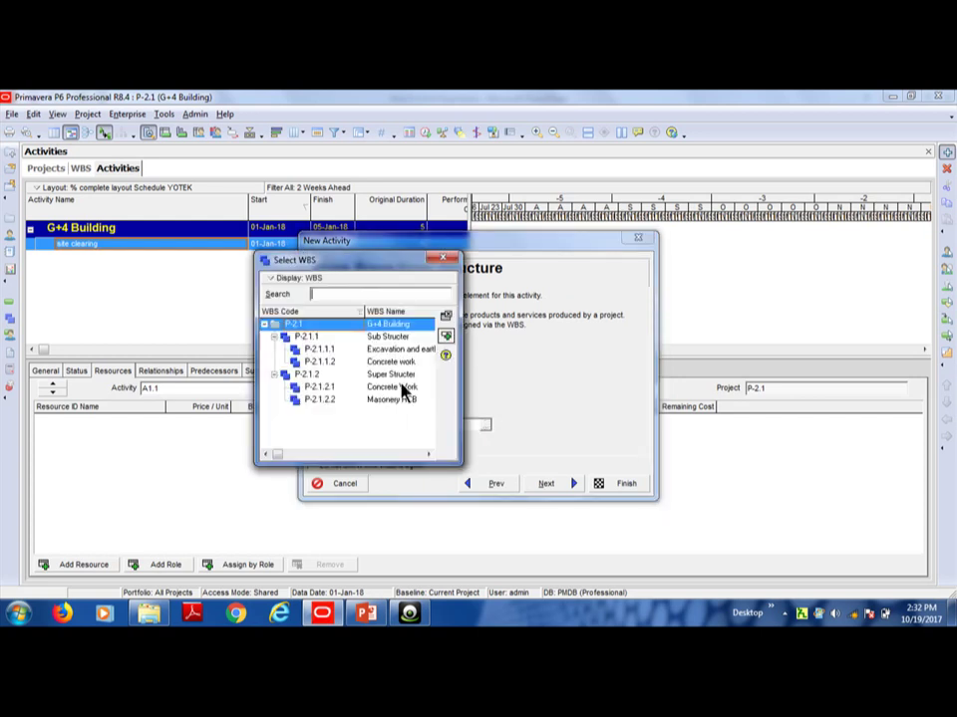
{"action": "left_click", "coordinate": [392, 352]}
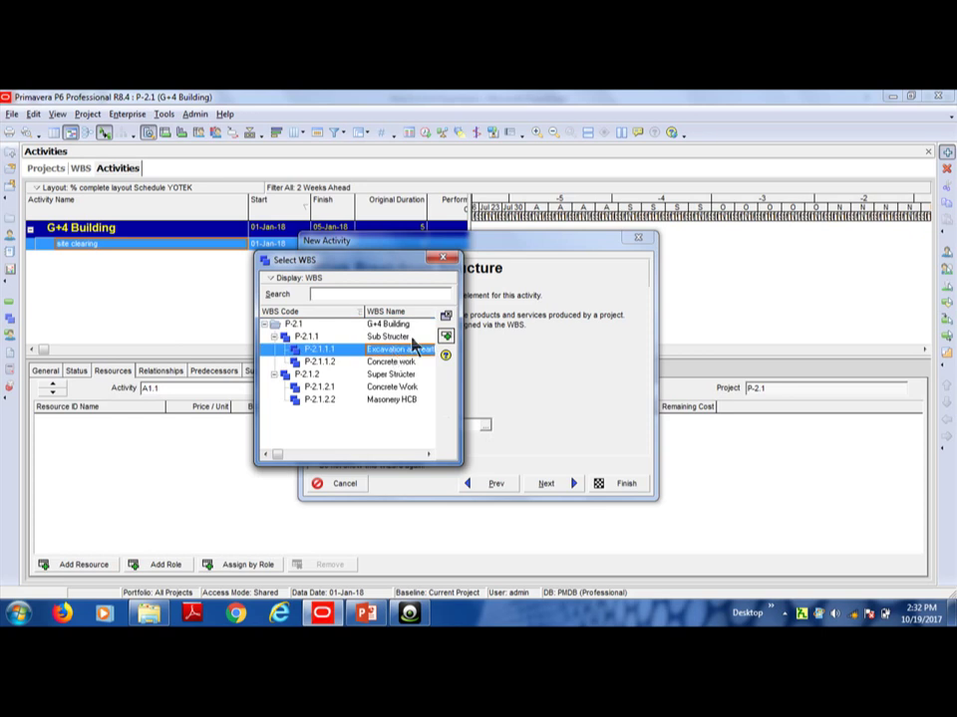
{"action": "left_click", "coordinate": [444, 338]}
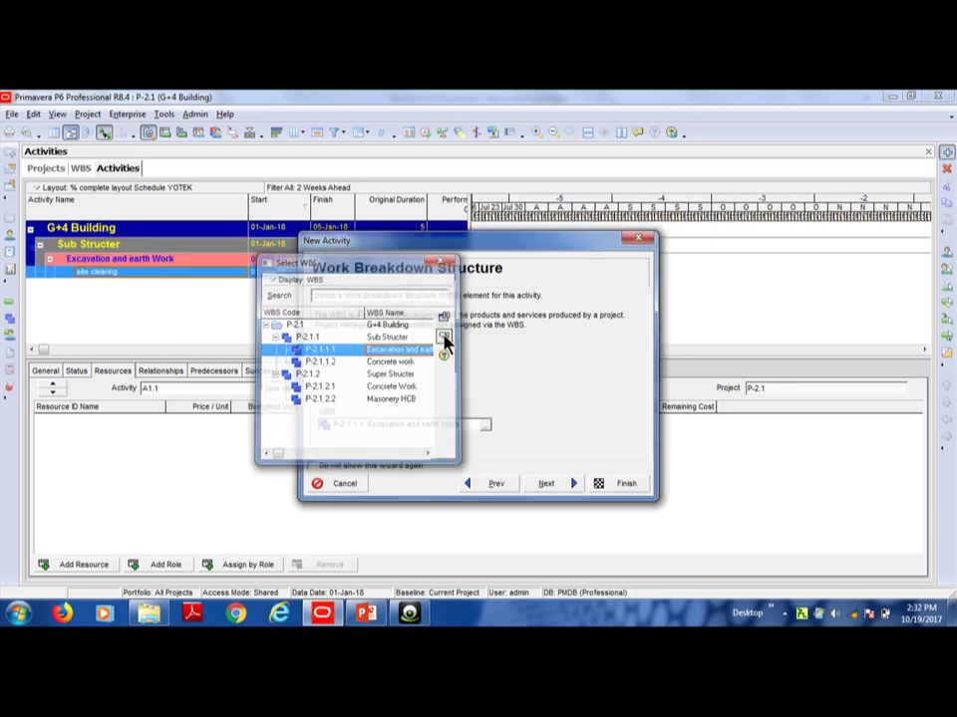
{"action": "left_click", "coordinate": [564, 485]}
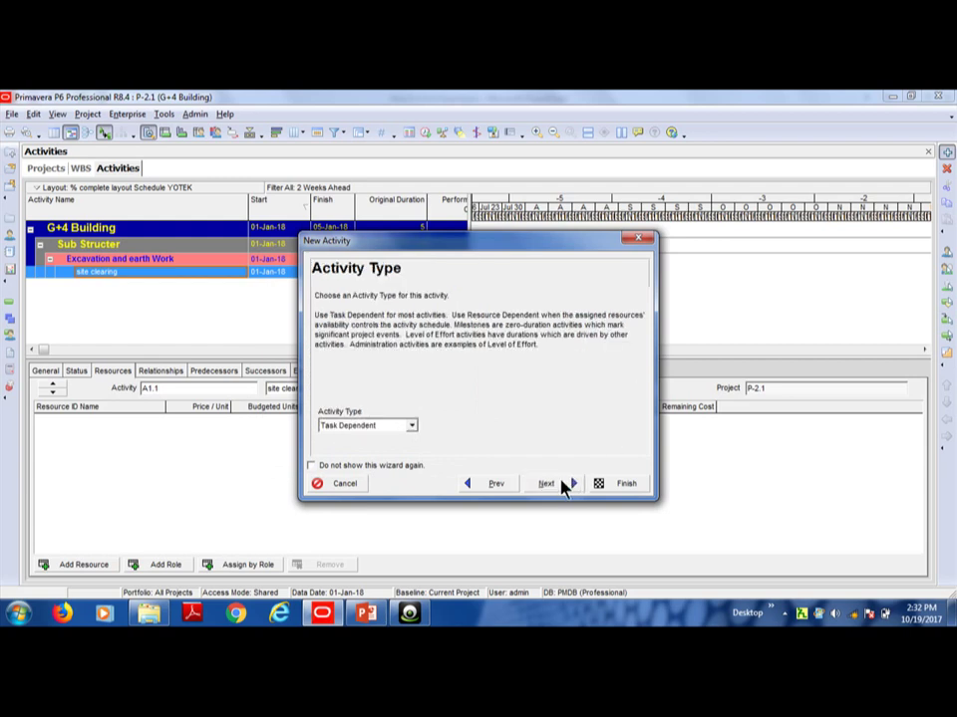
- Set the activity type to Task Dependent and continue without assigning any resources
{"action": "left_click", "coordinate": [412, 427]}
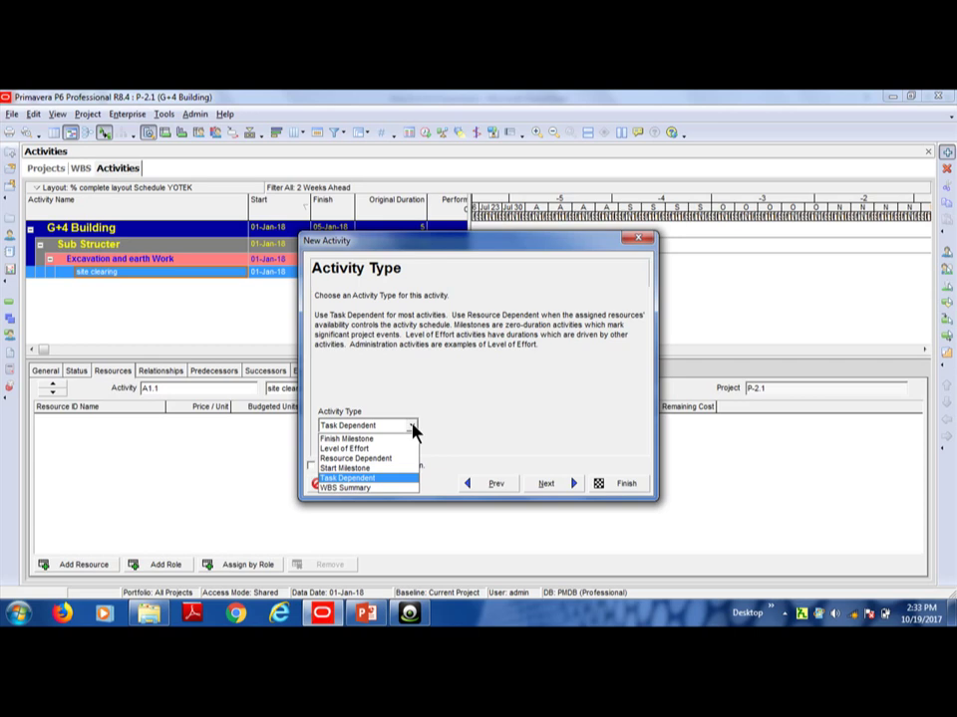
{"action": "left_click", "coordinate": [367, 479]}
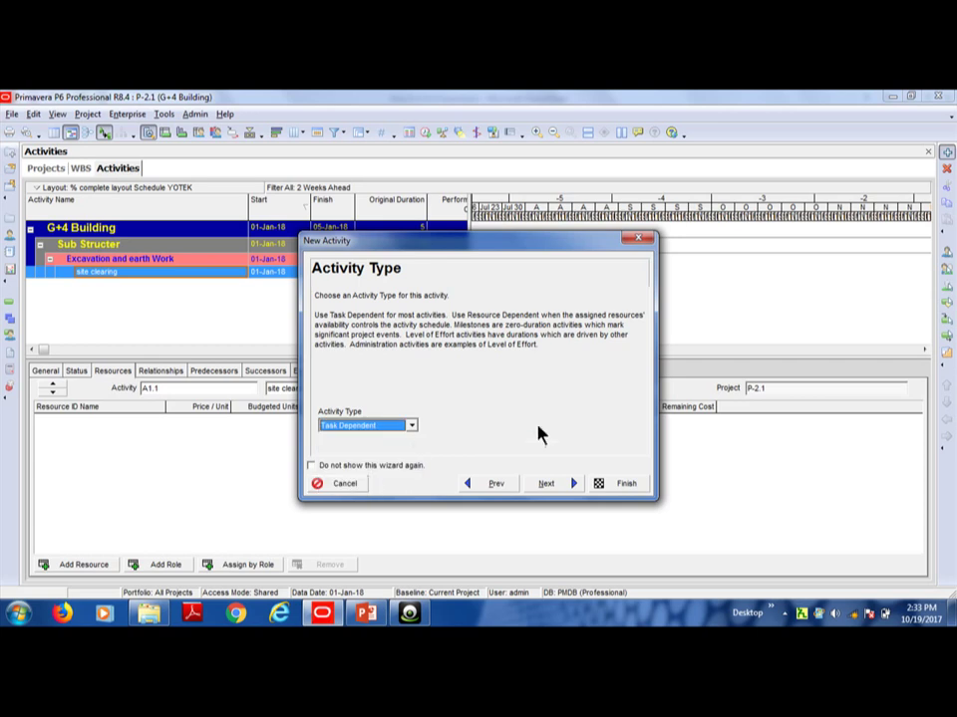
{"action": "left_click", "coordinate": [554, 482]}
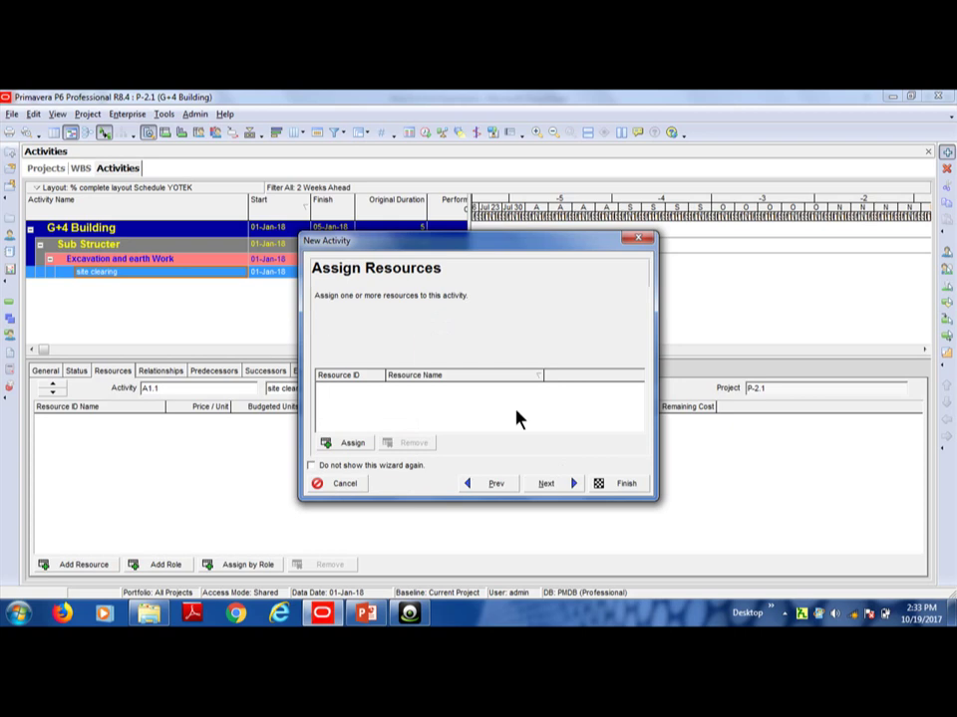
{"action": "left_click", "coordinate": [545, 485]}
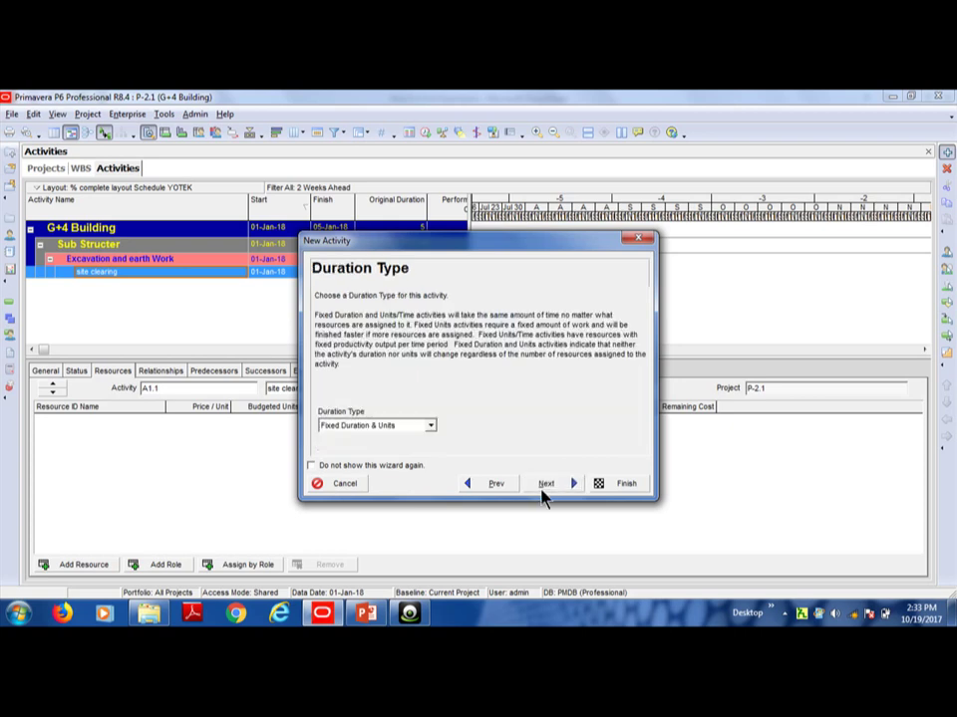
- Set the activity's duration type to Fixed Duration & Units
{"action": "left_click", "coordinate": [433, 427]}
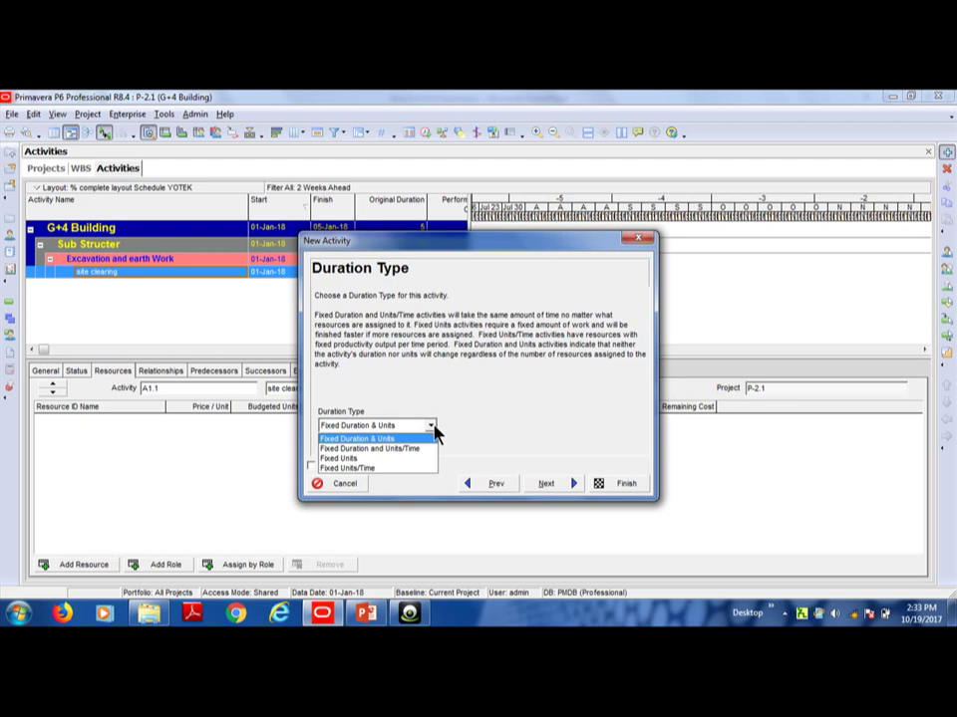
{"action": "left_click", "coordinate": [369, 439]}
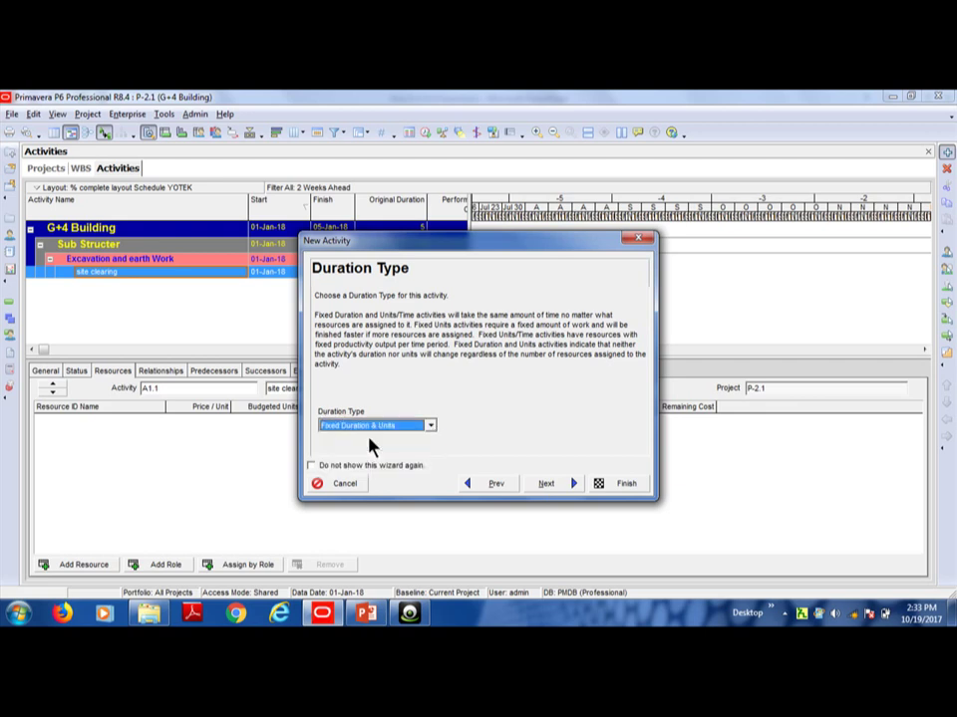
{"action": "left_click", "coordinate": [568, 486]}
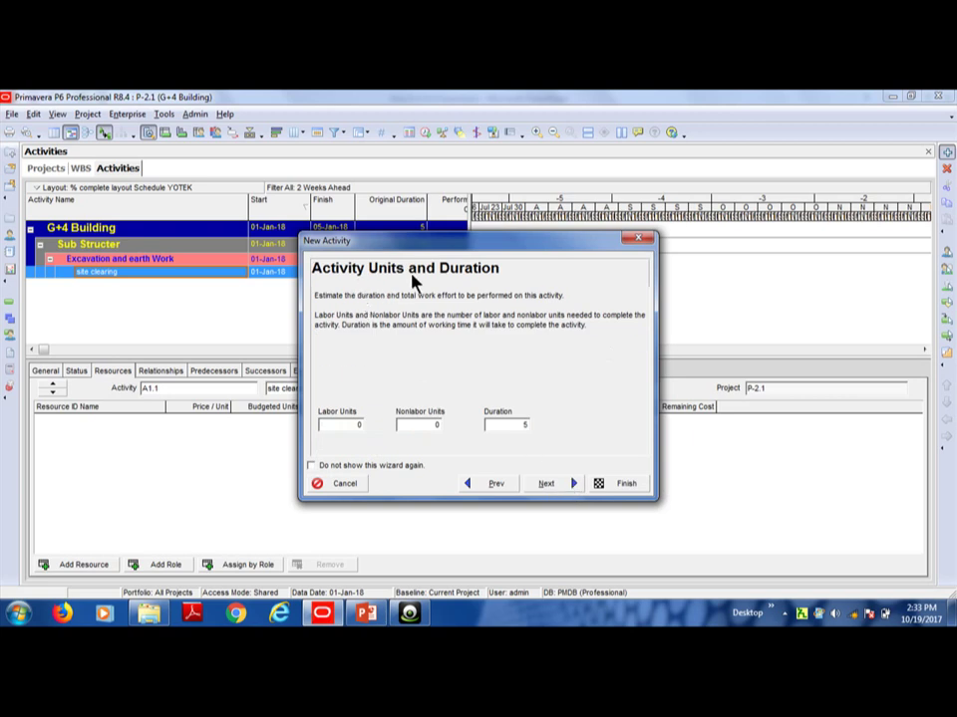
- Accept the 5-day duration and finish creating the activity without configuring relationships or more details
{"action": "left_click", "coordinate": [520, 428]}
{"action": "left_click", "coordinate": [567, 490]}
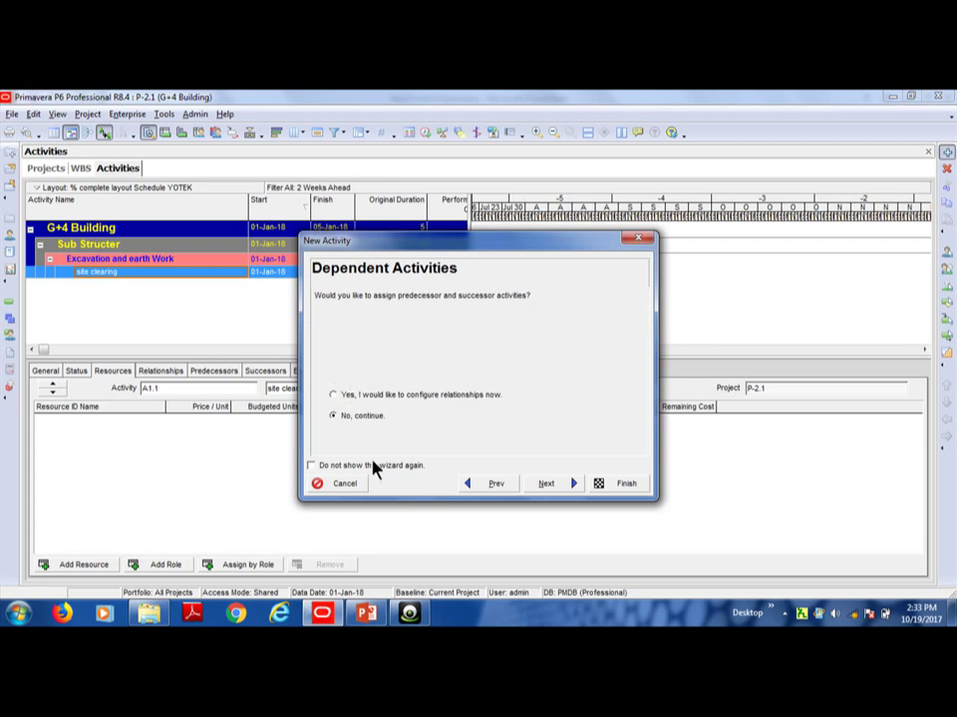
{"action": "left_click", "coordinate": [559, 488]}
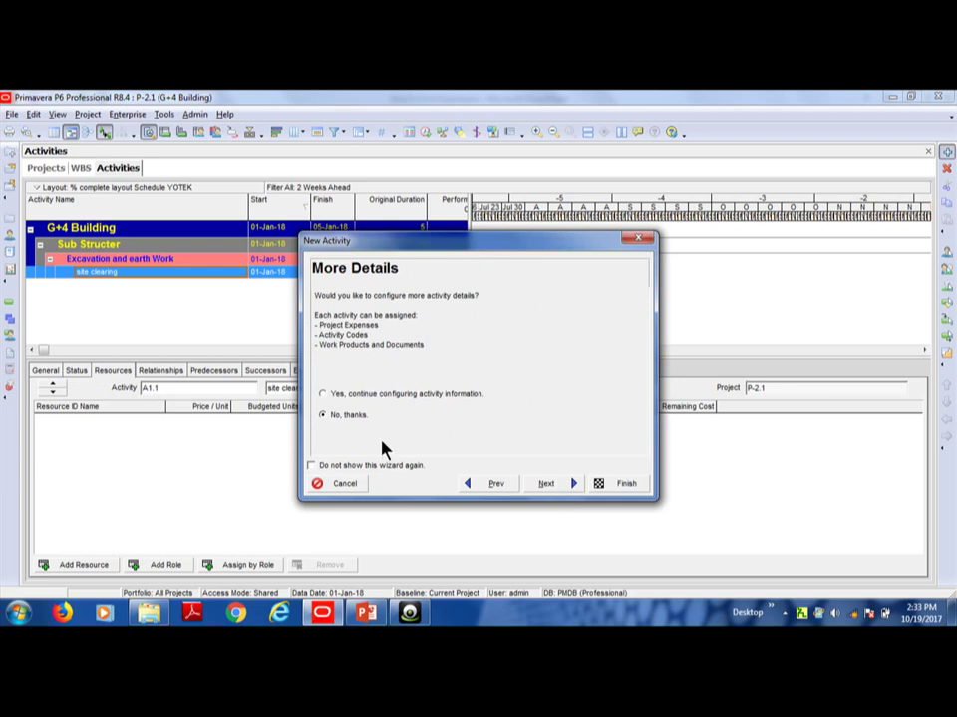
{"action": "left_click", "coordinate": [542, 484]}
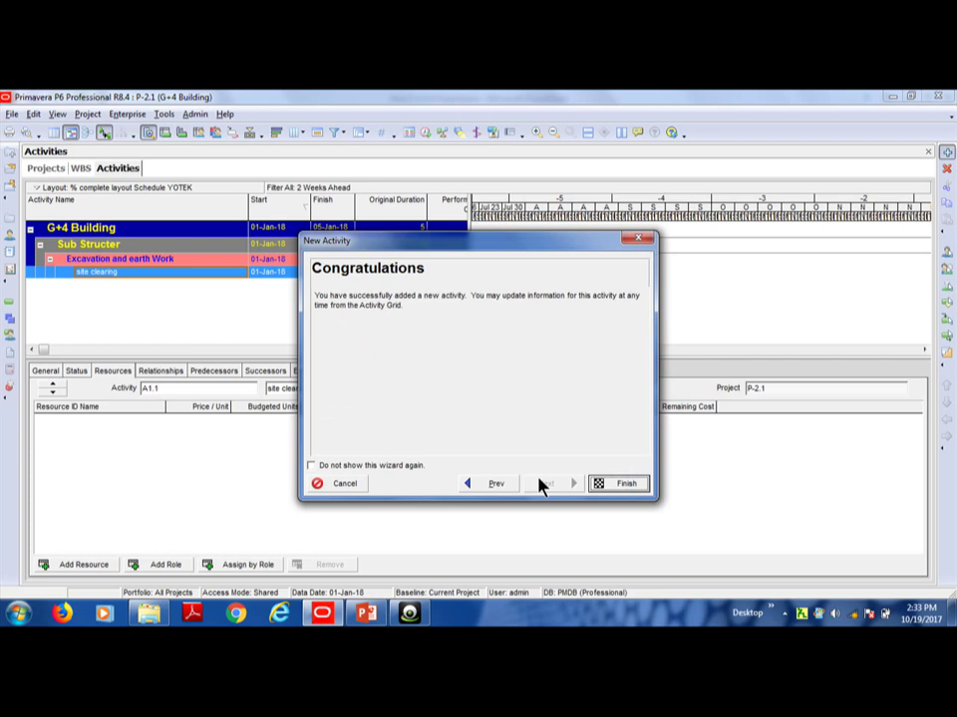
{"action": "left_click", "coordinate": [604, 485]}
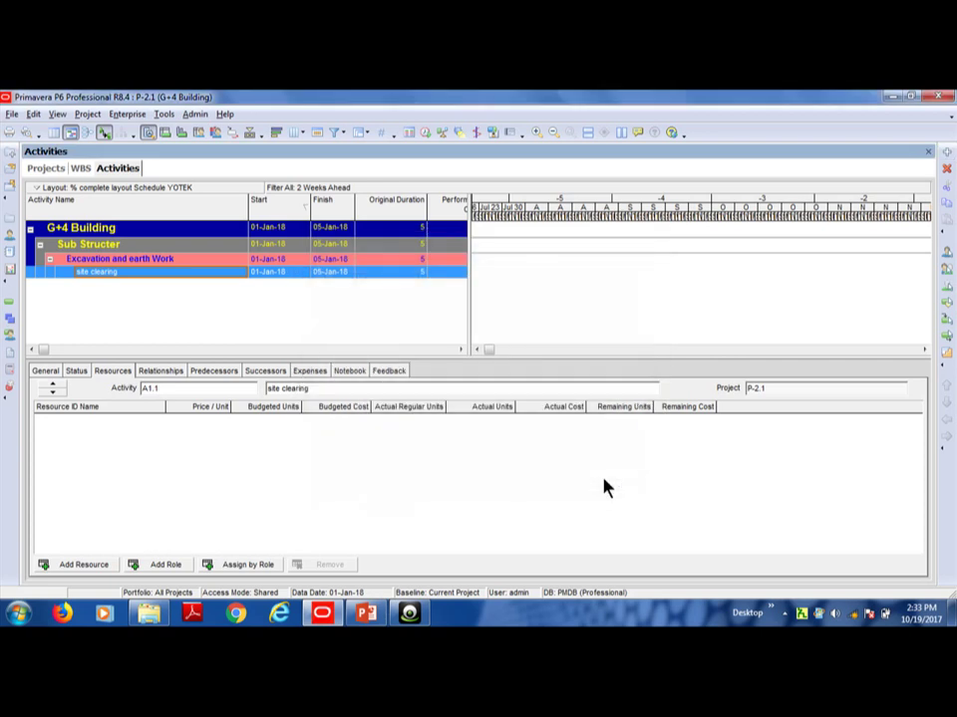
- Add a second activity below site clearing under Excavation and earth Work and name it "Bulk Excavation"
{"action": "left_click", "coordinate": [144, 259]}
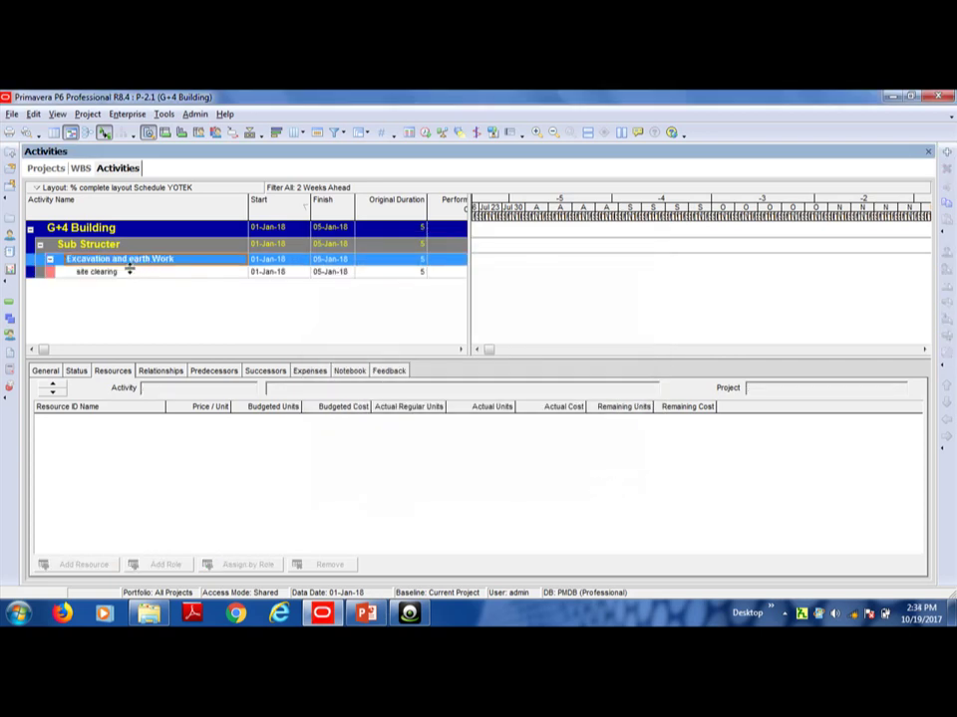
{"action": "left_click", "coordinate": [126, 273]}
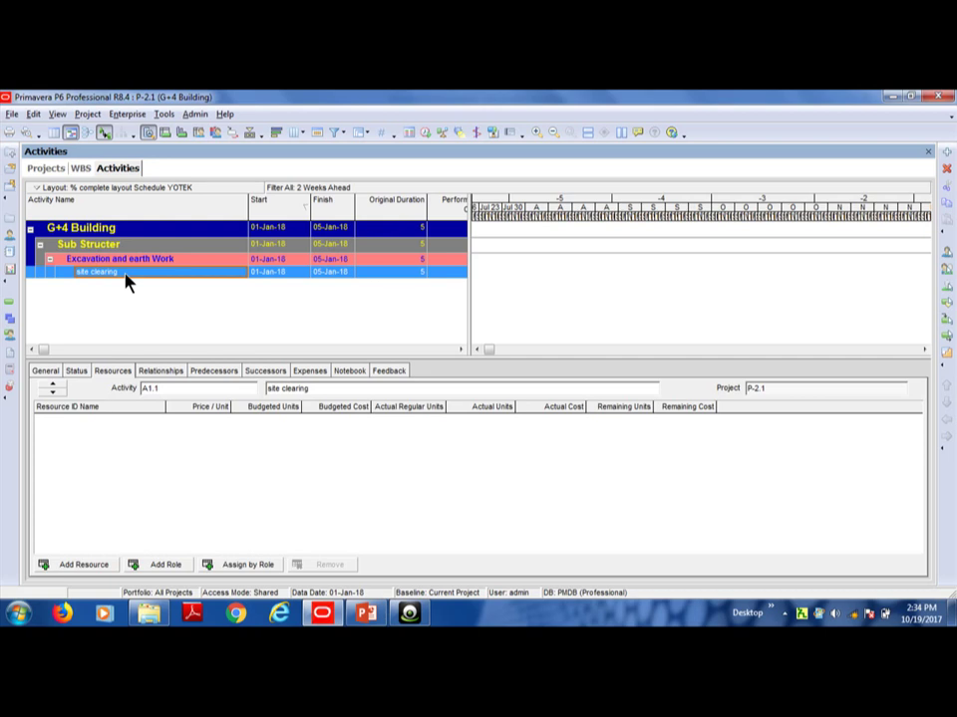
{"action": "key", "text": "Insert"}
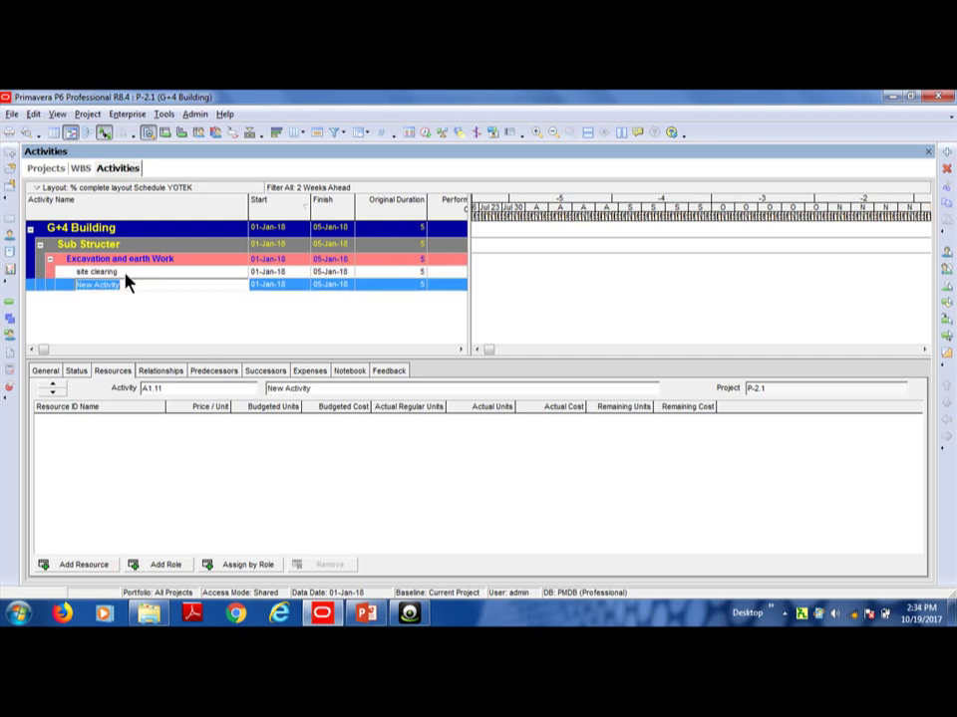
{"action": "key", "text": "Return"}
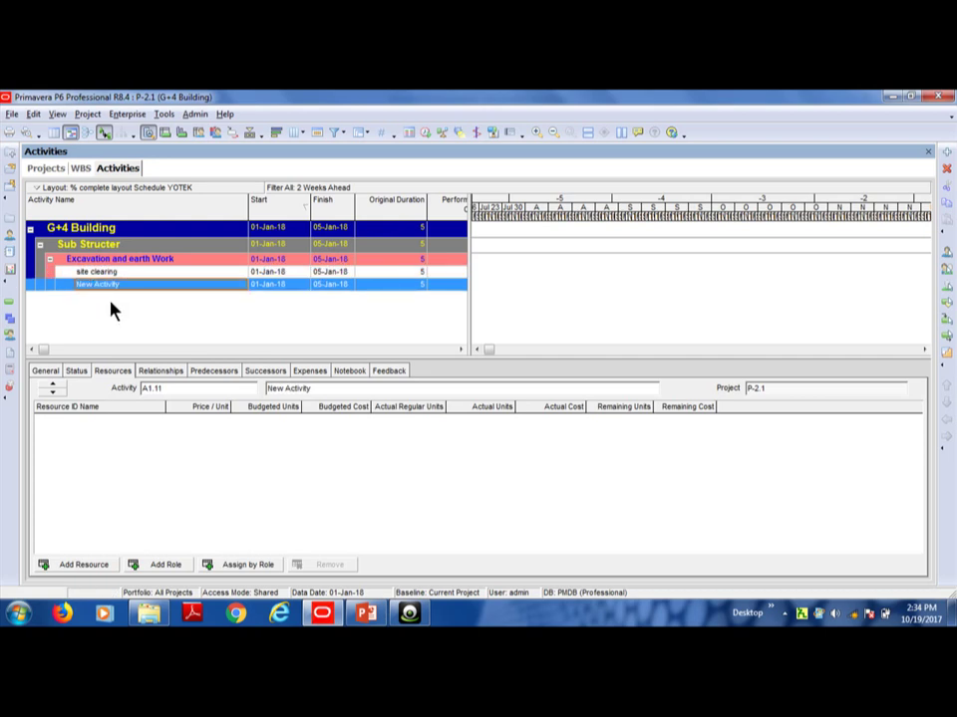
{"action": "left_click", "coordinate": [127, 289]}
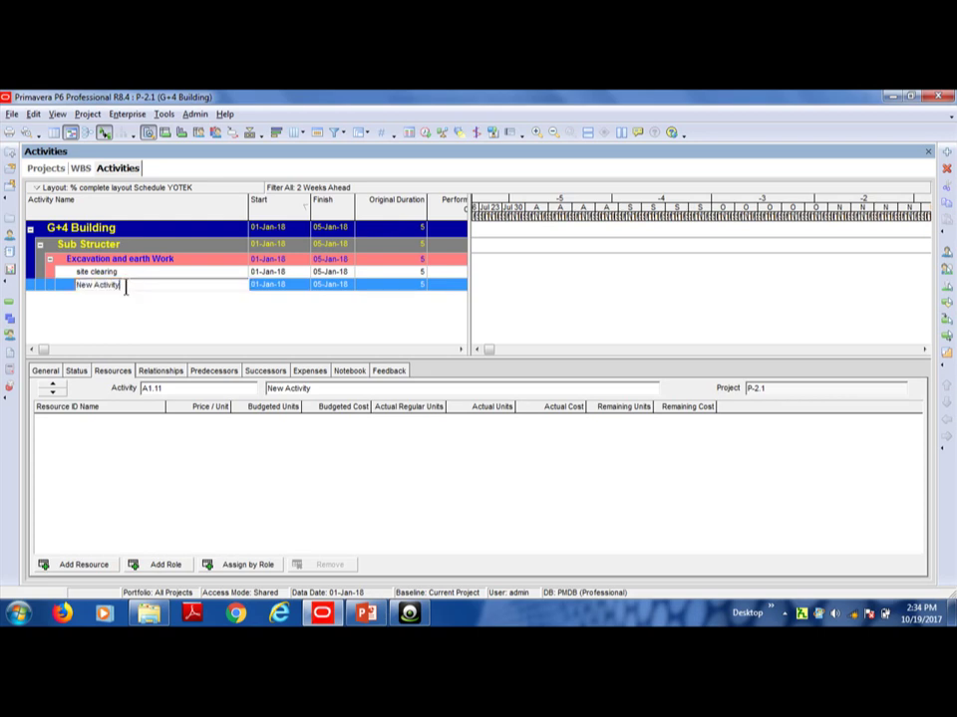
{"action": "key", "text": "BackSpace"}
{"action": "key", "text": "BackSpace"}
{"action": "key", "text": "BackSpace"}
{"action": "key", "text": "BackSpace"}
{"action": "key", "text": "BackSpace"}
{"action": "key", "text": "BackSpace"}
{"action": "key", "text": "BackSpace"}
{"action": "key", "text": "BackSpace"}
{"action": "key", "text": "BackSpace"}
{"action": "key", "text": "BackSpace"}
{"action": "key", "text": "BackSpace"}
{"action": "key", "text": "BackSpace"}
{"action": "type", "text": "Bulk Excavation"}
{"action": "key", "text": "Return"}
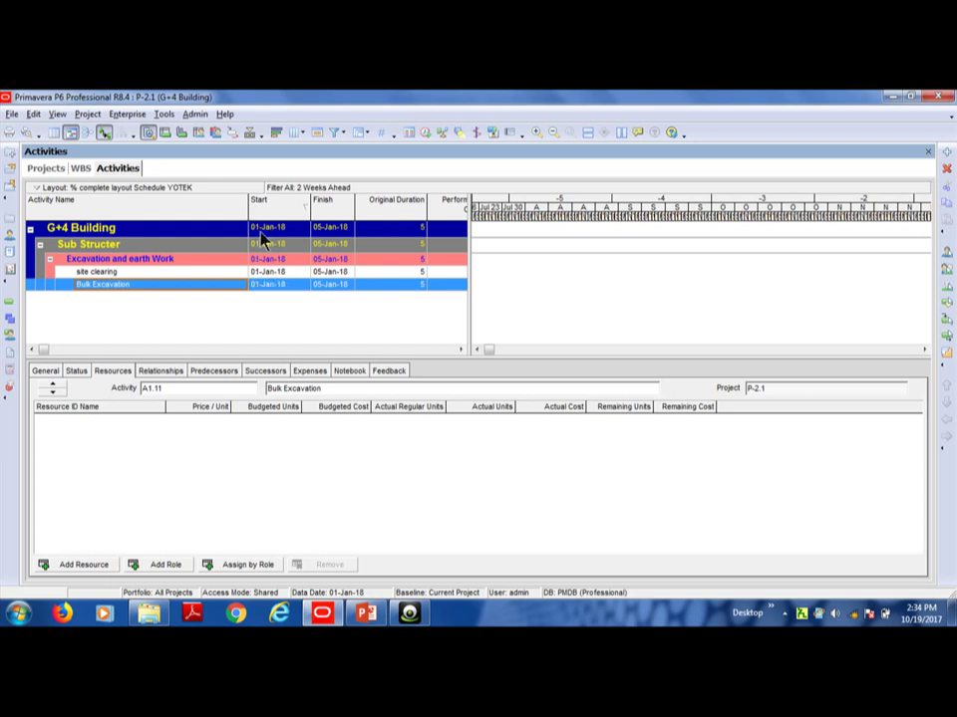
- Add a third activity below Bulk Excavation and name it "Pit Excavation"
{"action": "left_click", "coordinate": [404, 274]}
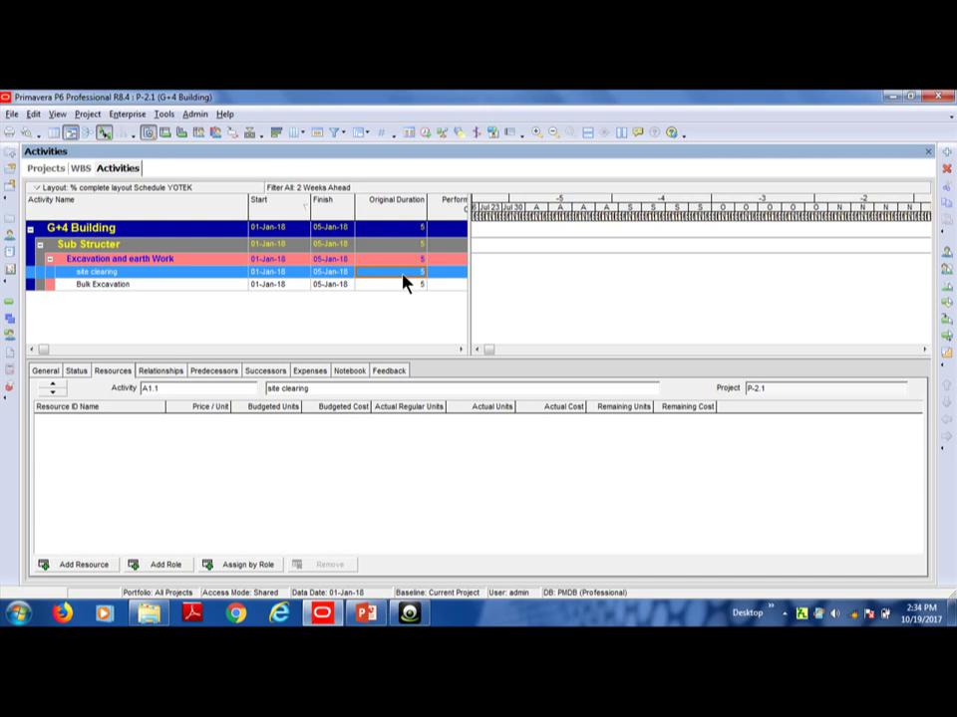
{"action": "left_click", "coordinate": [378, 287]}
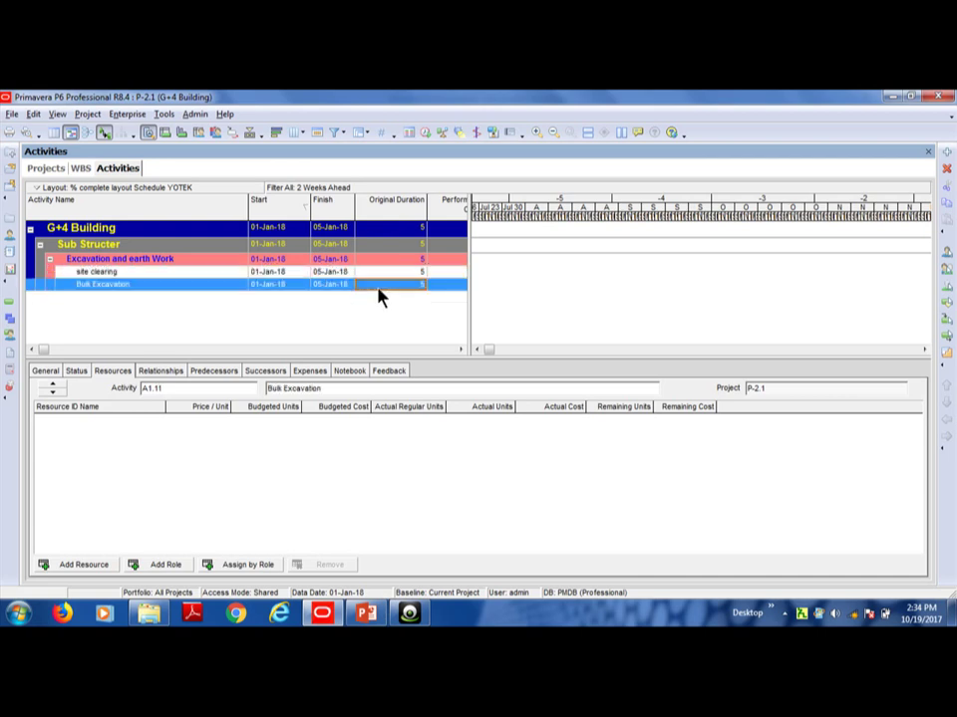
{"action": "right_click", "coordinate": [111, 284]}
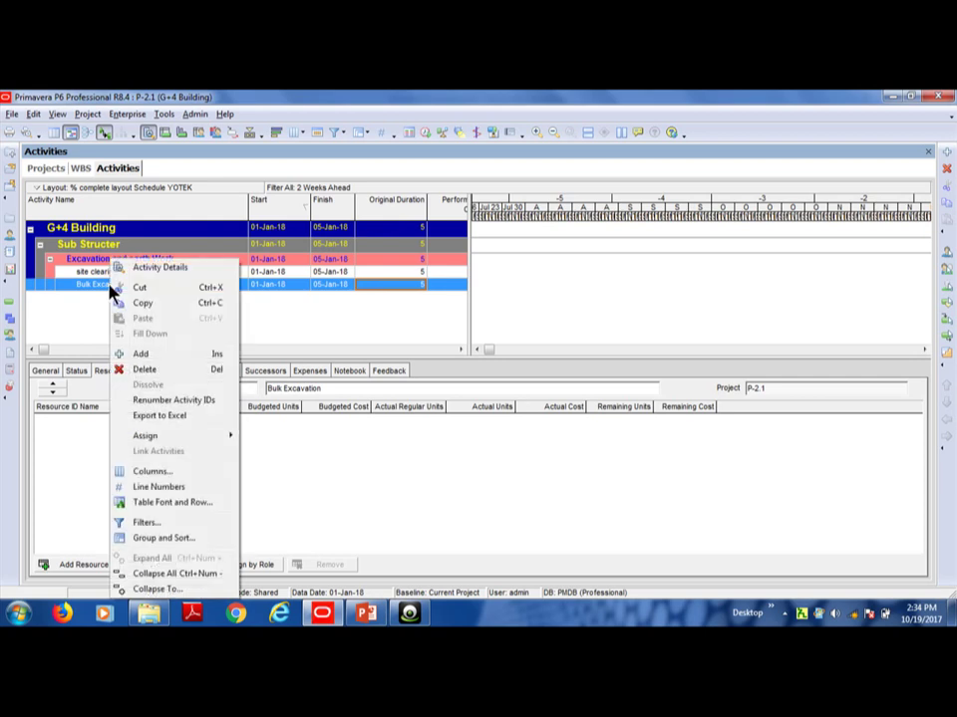
{"action": "left_click", "coordinate": [141, 354]}
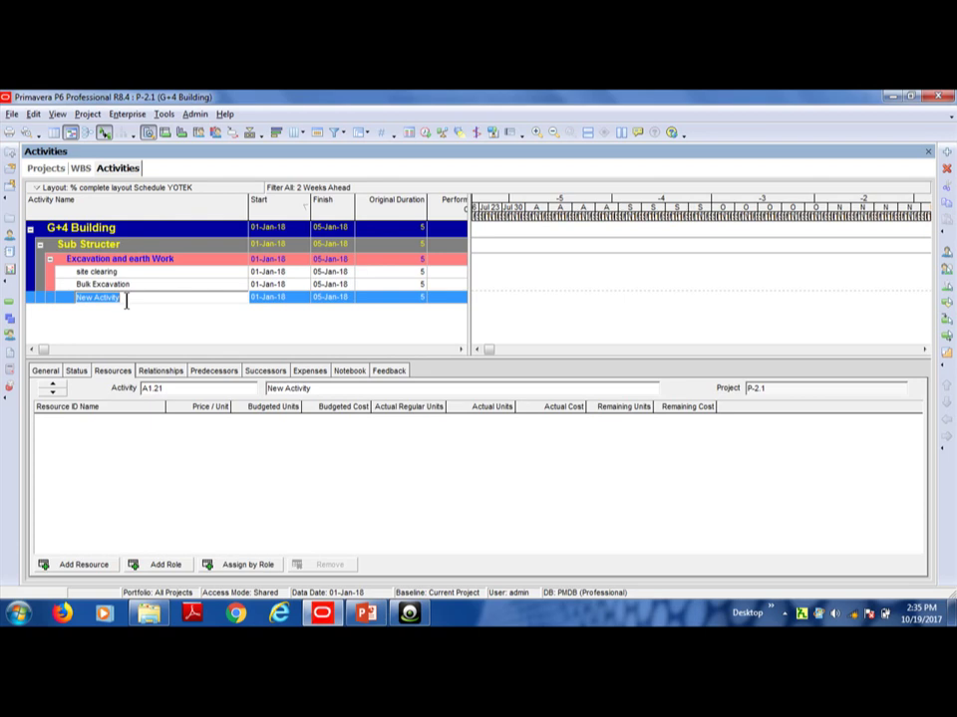
{"action": "type", "text": "Pit Excavation"}
{"action": "key", "text": "Return"}
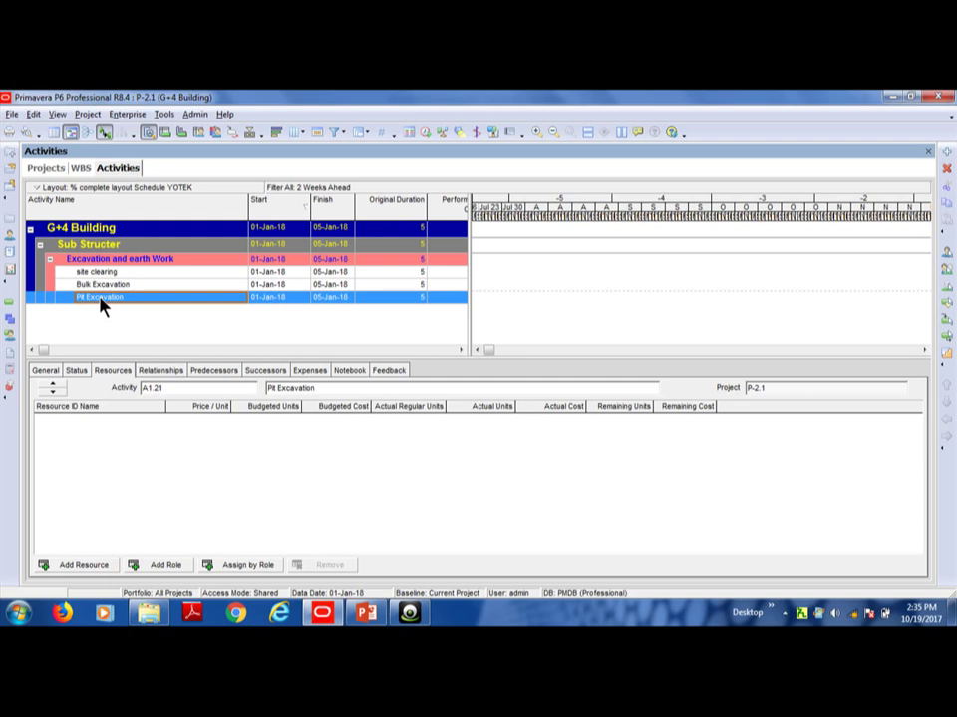
- Add an activity below Pit Excavation and assign it to WBS element P-2.1.2.1 Concrete Work under Super Structer
{"action": "left_click", "coordinate": [109, 284]}
{"action": "left_click", "coordinate": [101, 298]}
{"action": "right_click", "coordinate": [101, 299]}
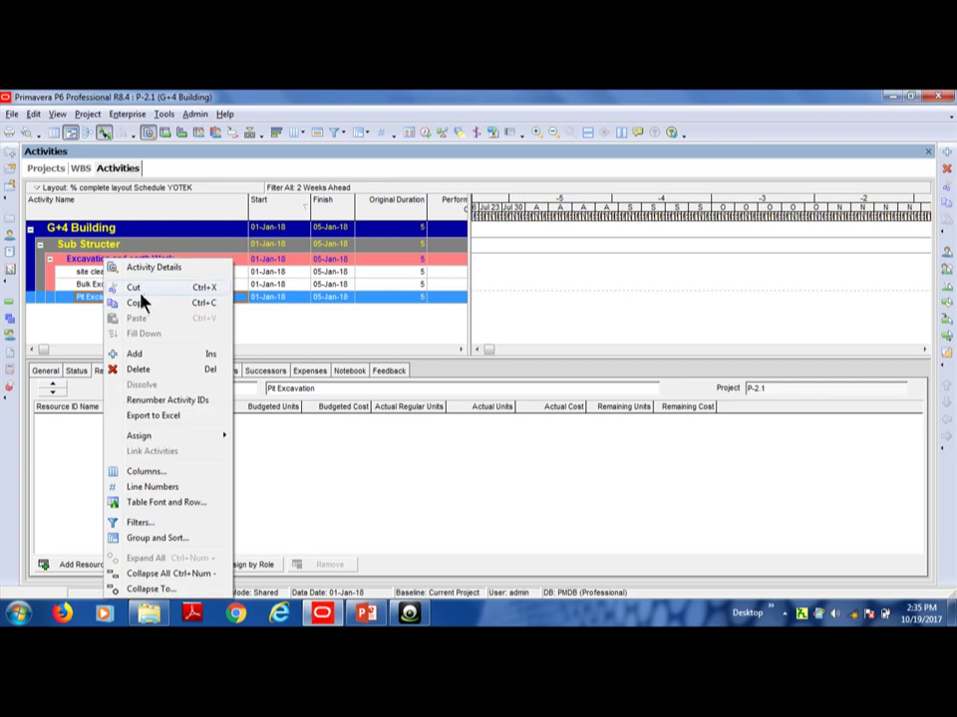
{"action": "left_click", "coordinate": [137, 357]}
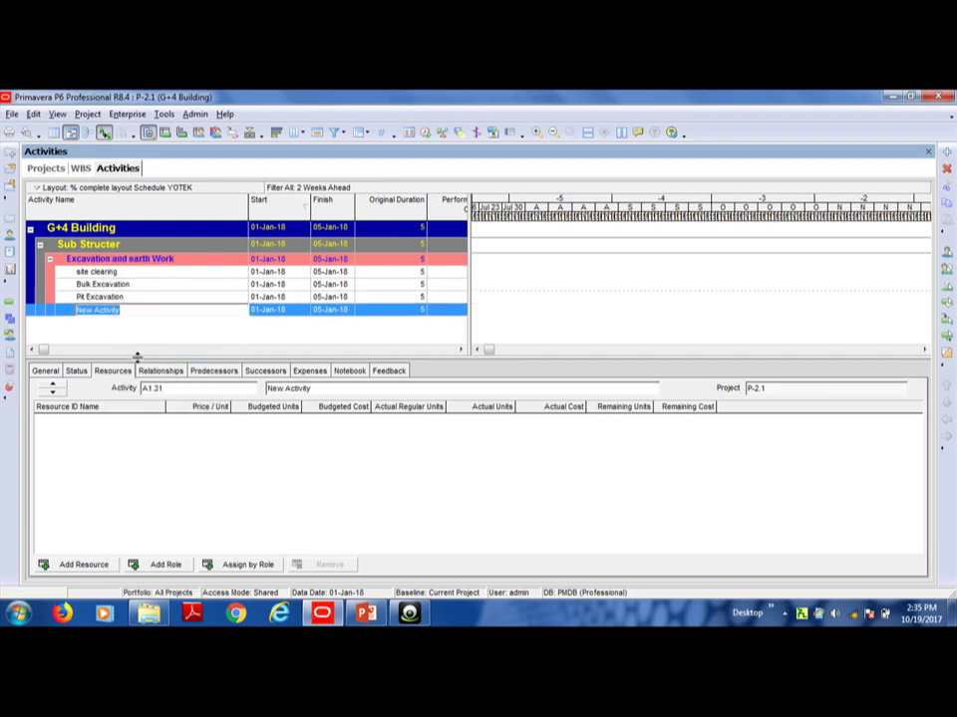
{"action": "left_click", "coordinate": [47, 372]}
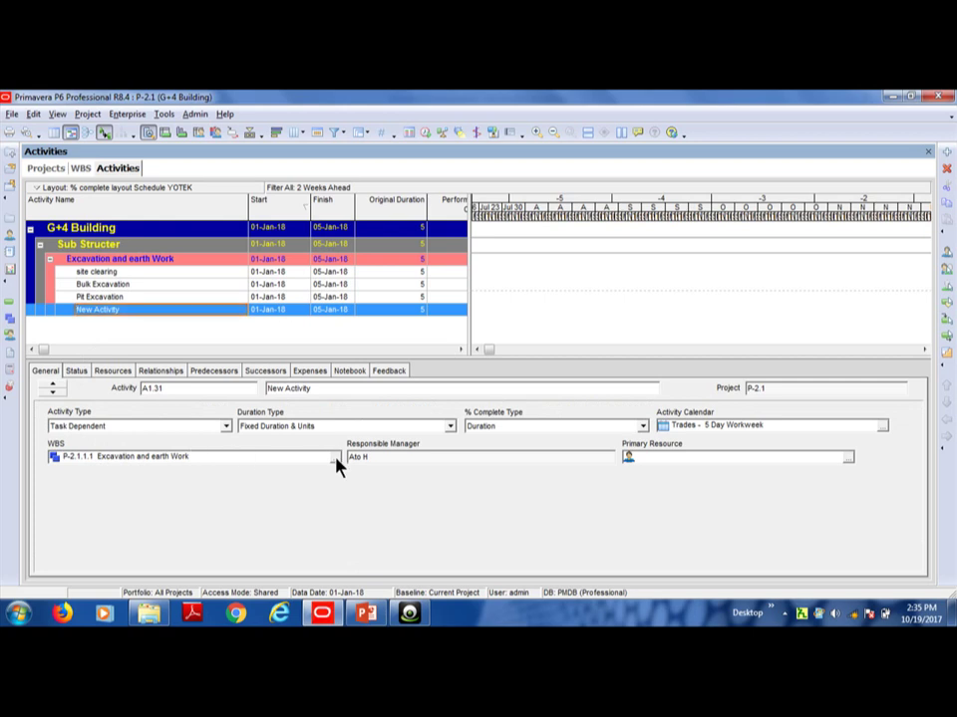
{"action": "left_click", "coordinate": [335, 457]}
{"action": "left_click", "coordinate": [391, 388]}
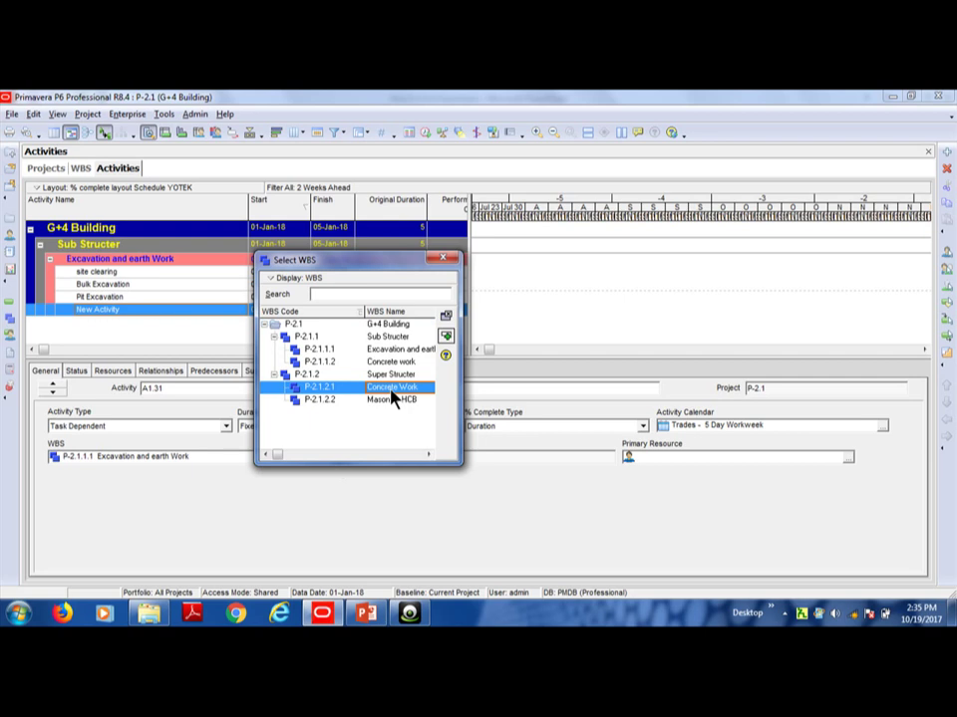
{"action": "left_click", "coordinate": [445, 338]}
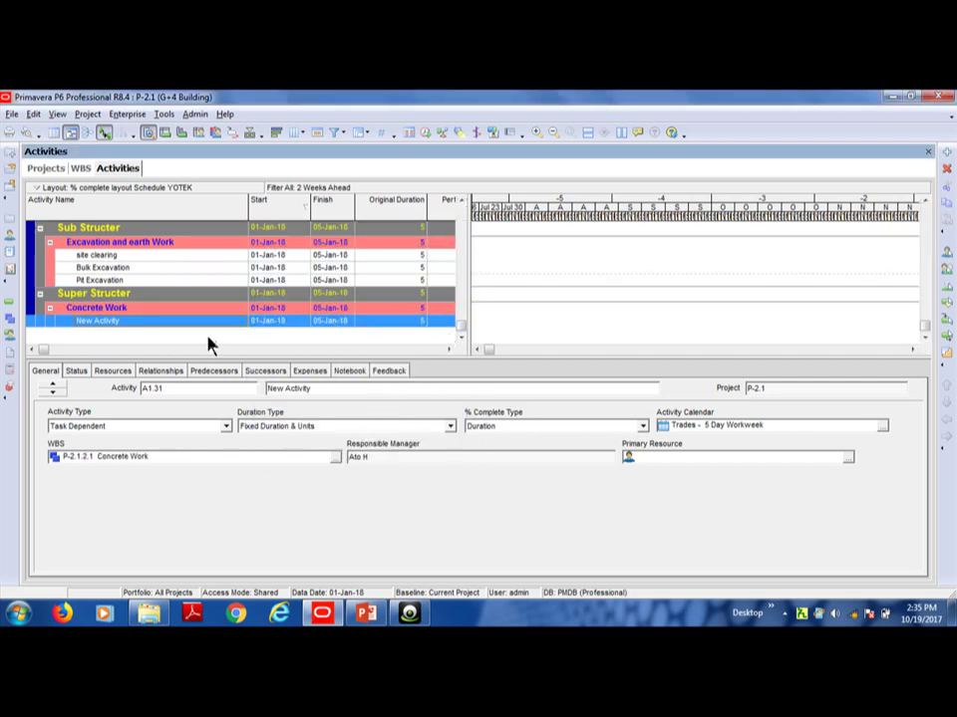
- Review the WBS elements available for assigning the new activity, leaving its assignment as is
{"action": "left_click", "coordinate": [186, 295]}
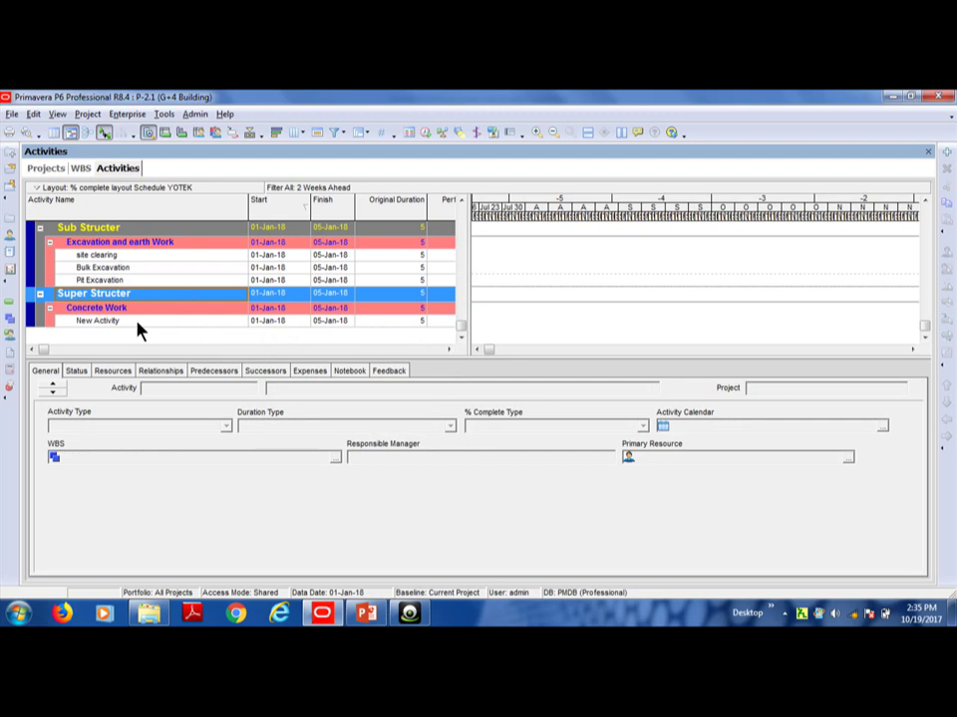
{"action": "left_click", "coordinate": [105, 323]}
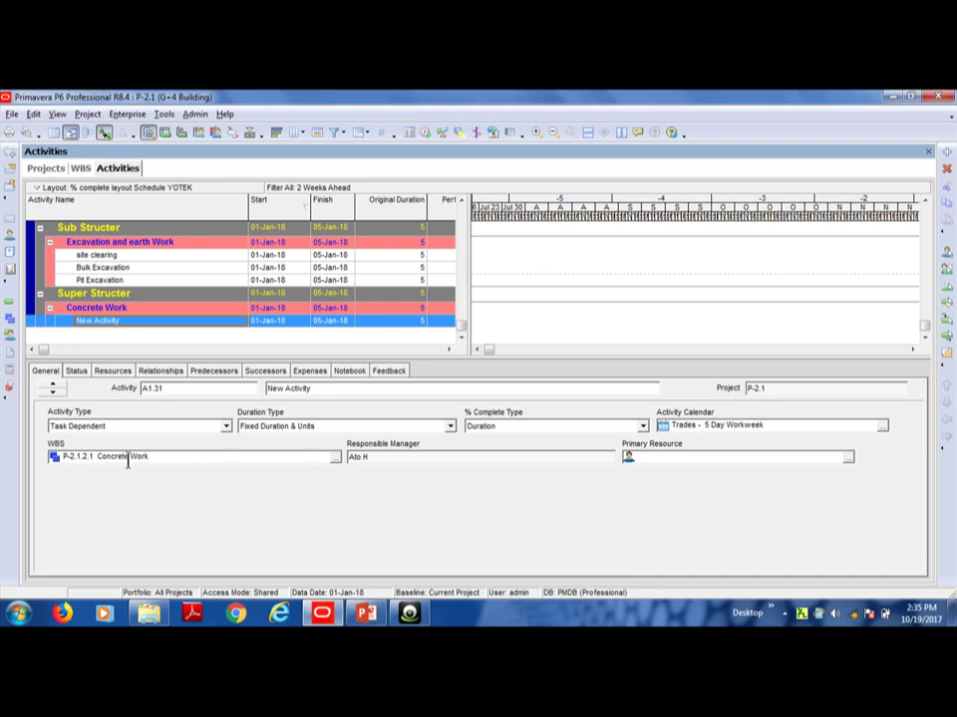
{"action": "left_click", "coordinate": [334, 456]}
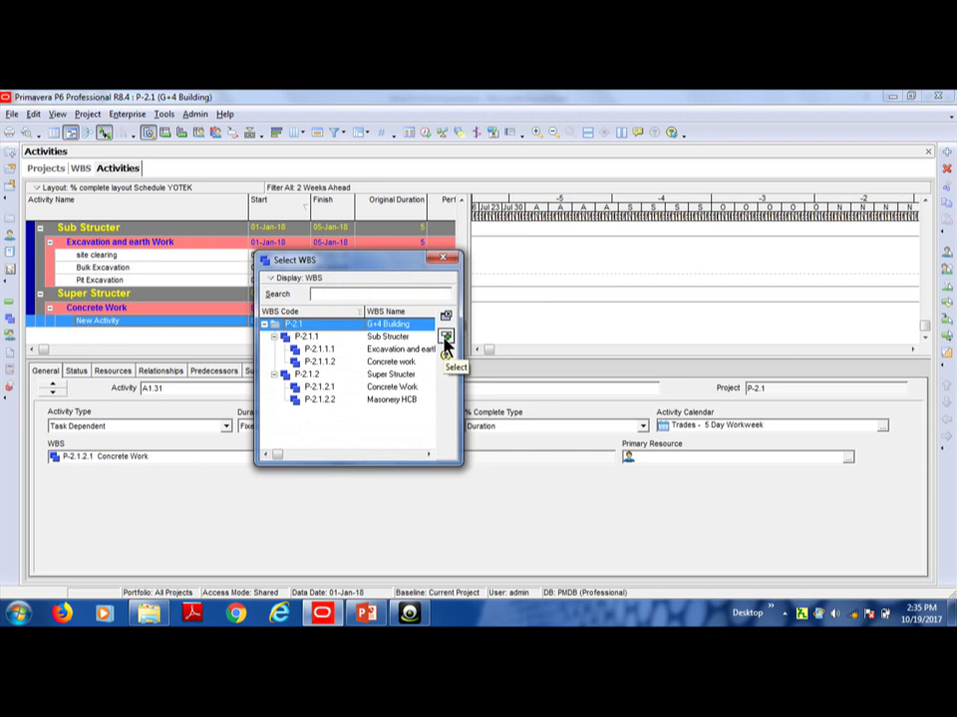
{"action": "left_click", "coordinate": [442, 320]}
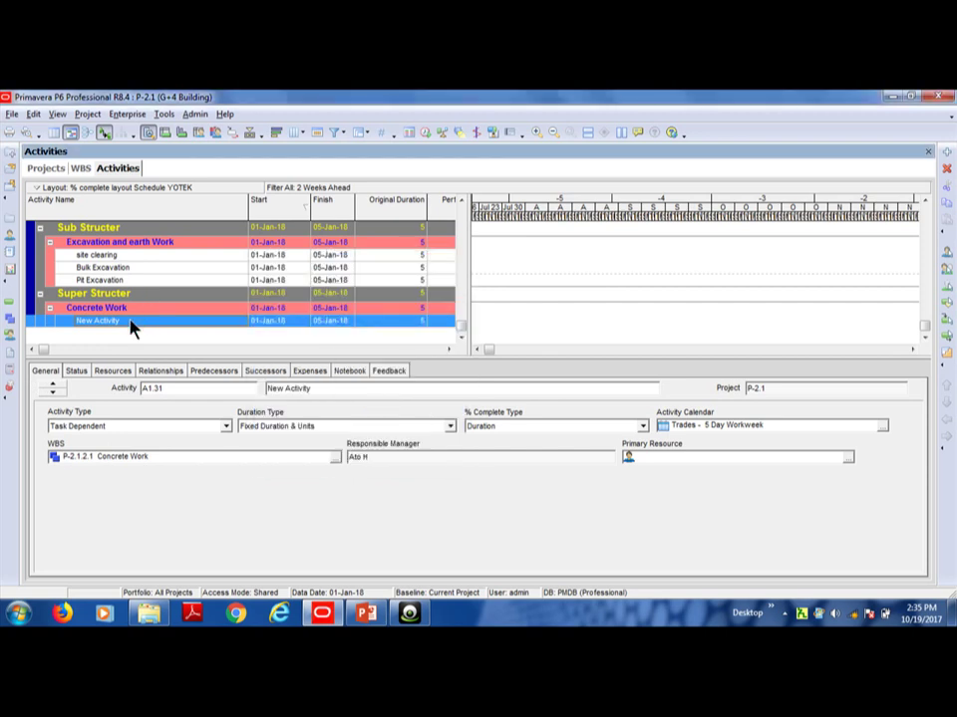
- Name the new activity under Super Structer's Concrete Work "Rebar for 1s floor" and collapse that WBS group
{"action": "left_click", "coordinate": [129, 323]}
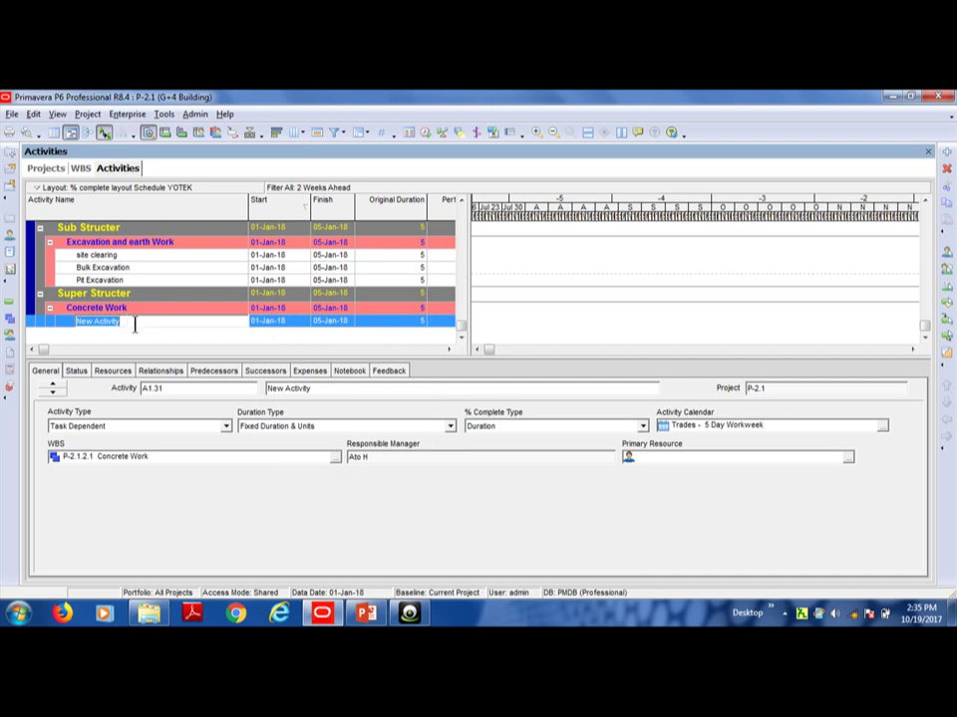
{"action": "type", "text": "Rebar for 1s floor"}
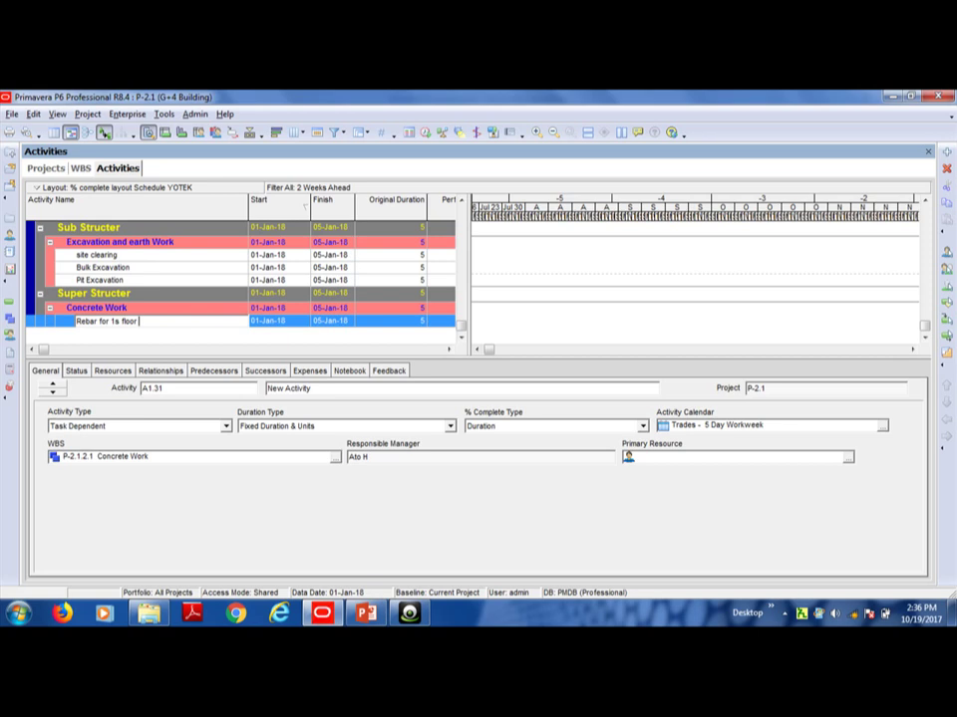
{"action": "double_click", "coordinate": [150, 310]}
- Add another activity below Pit Excavation and name it "Lean under Footing"
{"action": "left_click", "coordinate": [113, 297]}
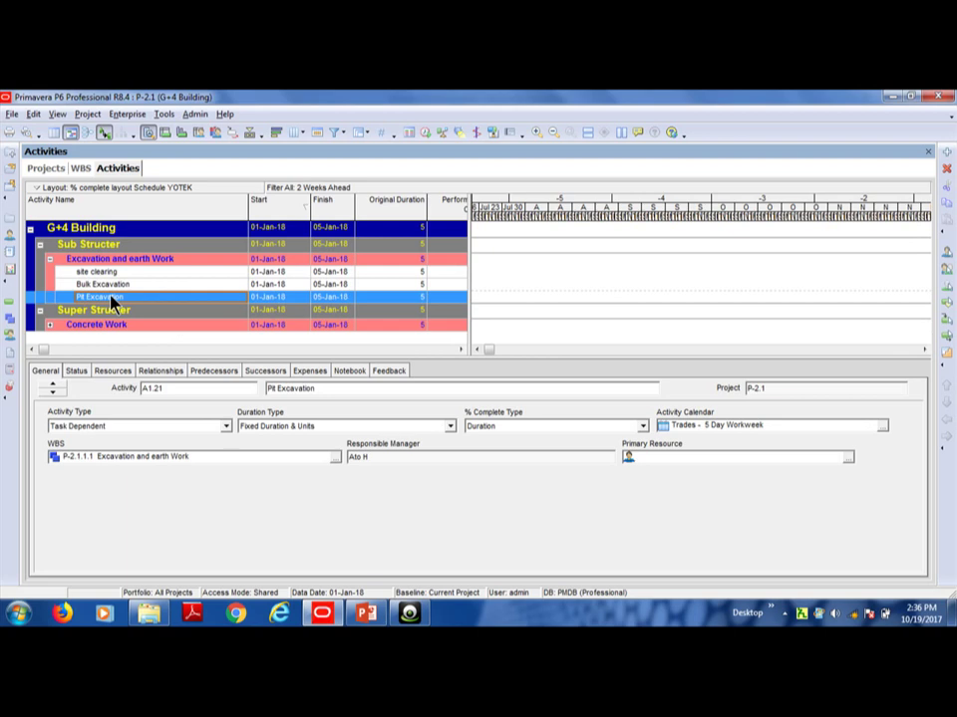
{"action": "key", "text": "Insert"}
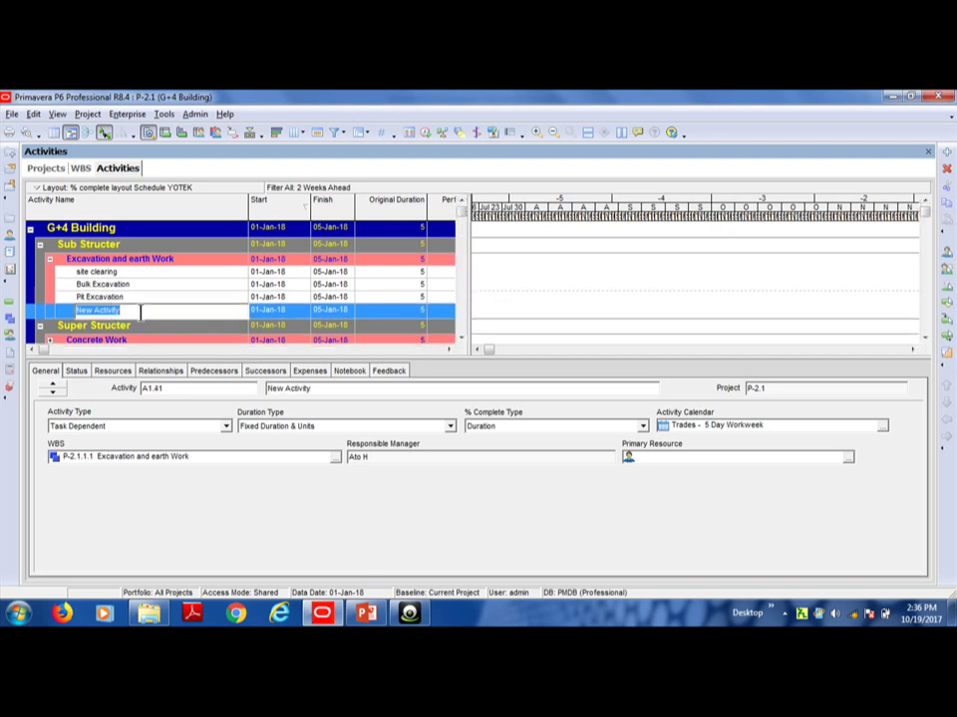
{"action": "type", "text": "Lean"}
{"action": "type", "text": " under"}
{"action": "type", "text": " Fo"}
{"action": "type", "text": "otings"}
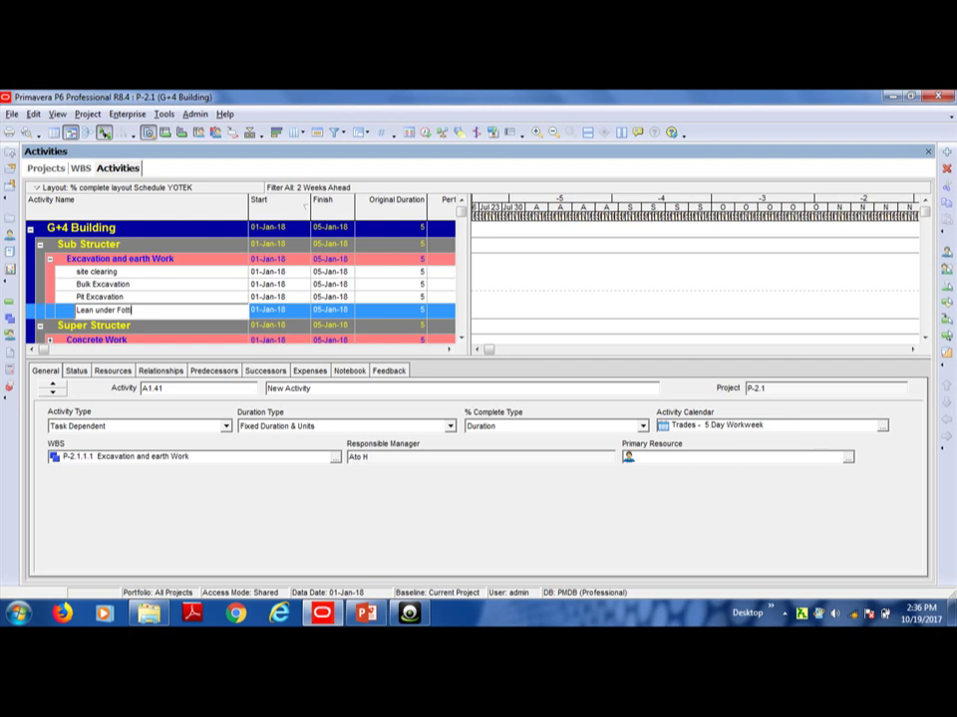
{"action": "key", "text": "BackSpace"}
{"action": "key", "text": "BackSpace"}
{"action": "key", "text": "BackSpace"}
{"action": "key", "text": "BackSpace"}
{"action": "key", "text": "BackSpace"}
{"action": "key", "text": "BackSpace"}
{"action": "type", "text": "oting"}
{"action": "left_click", "coordinate": [135, 296]}
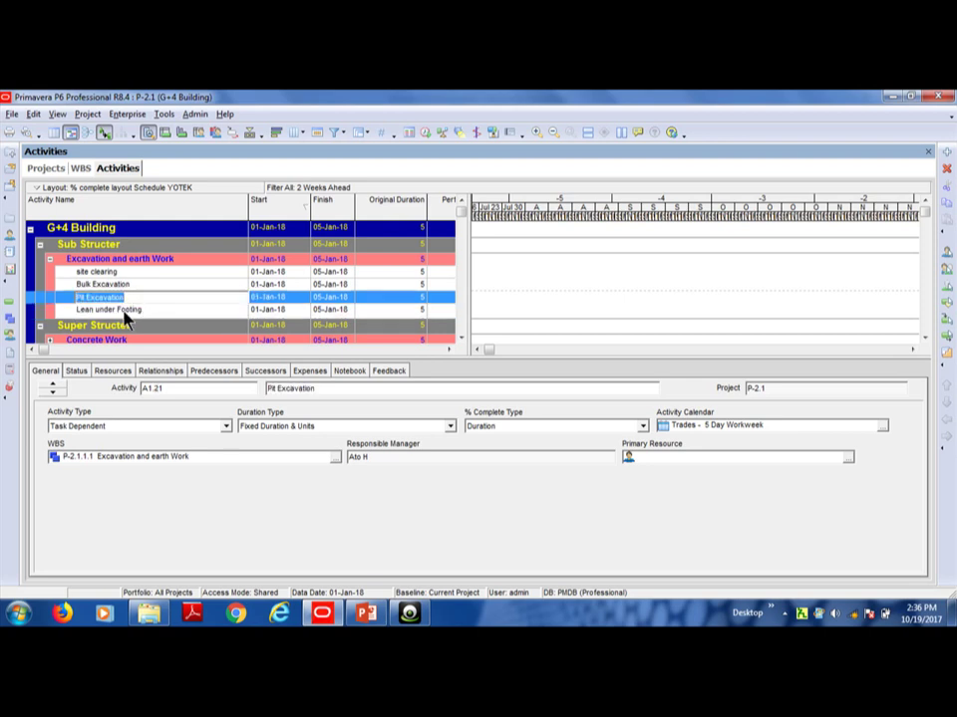
- Assign the Lean under Footing activity to WBS element P-2.1.1.2 Concrete work under Sub Structer
{"action": "left_click", "coordinate": [124, 309]}
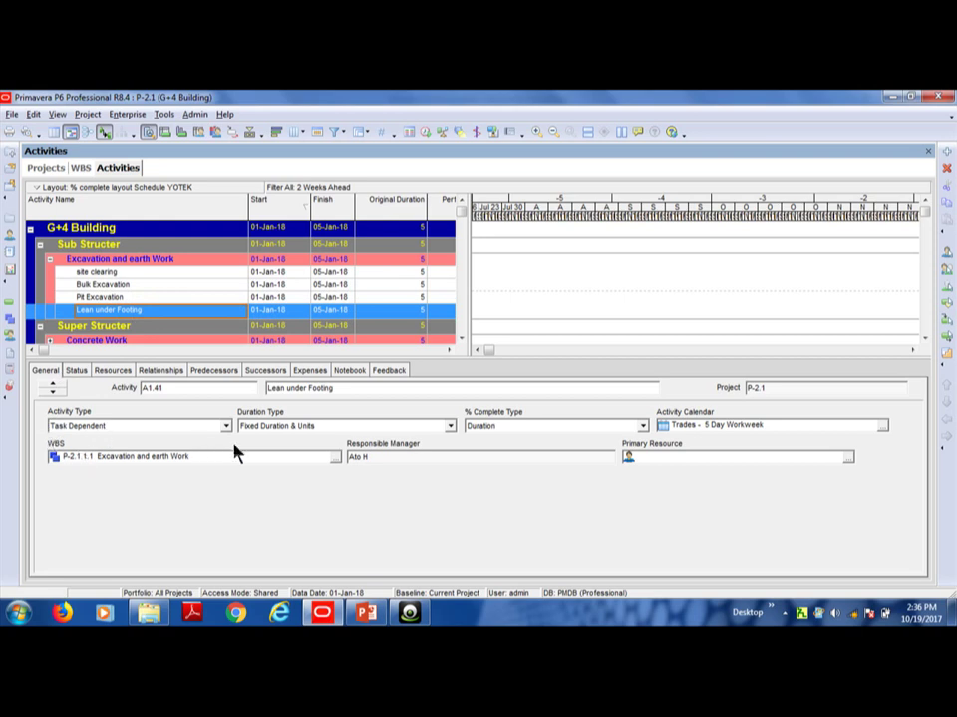
{"action": "left_click", "coordinate": [336, 455]}
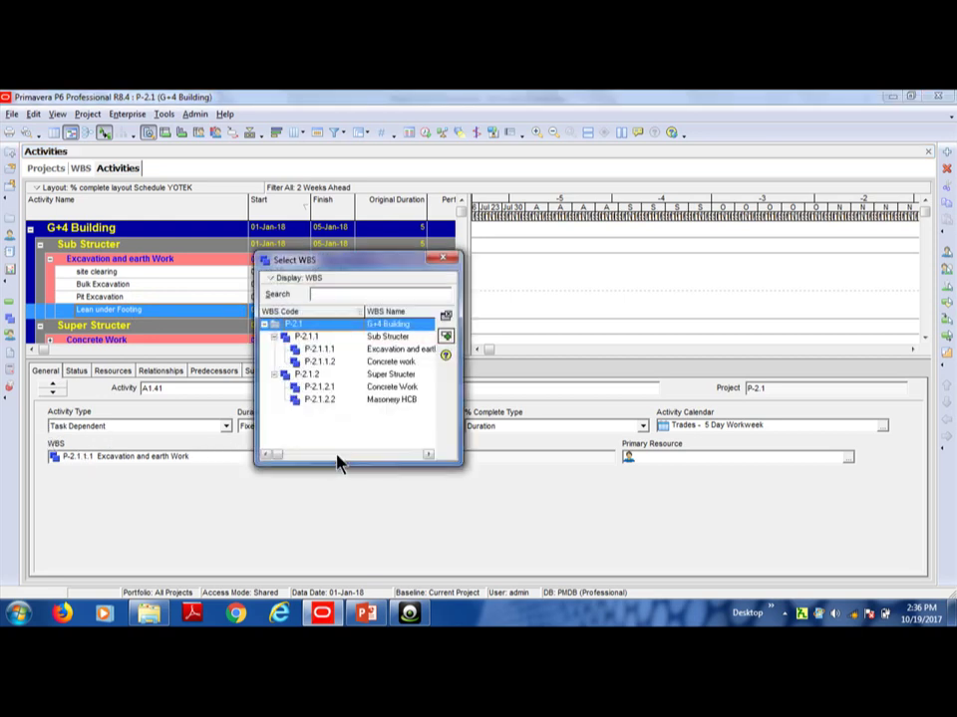
{"action": "left_click", "coordinate": [375, 352]}
{"action": "left_click", "coordinate": [379, 361]}
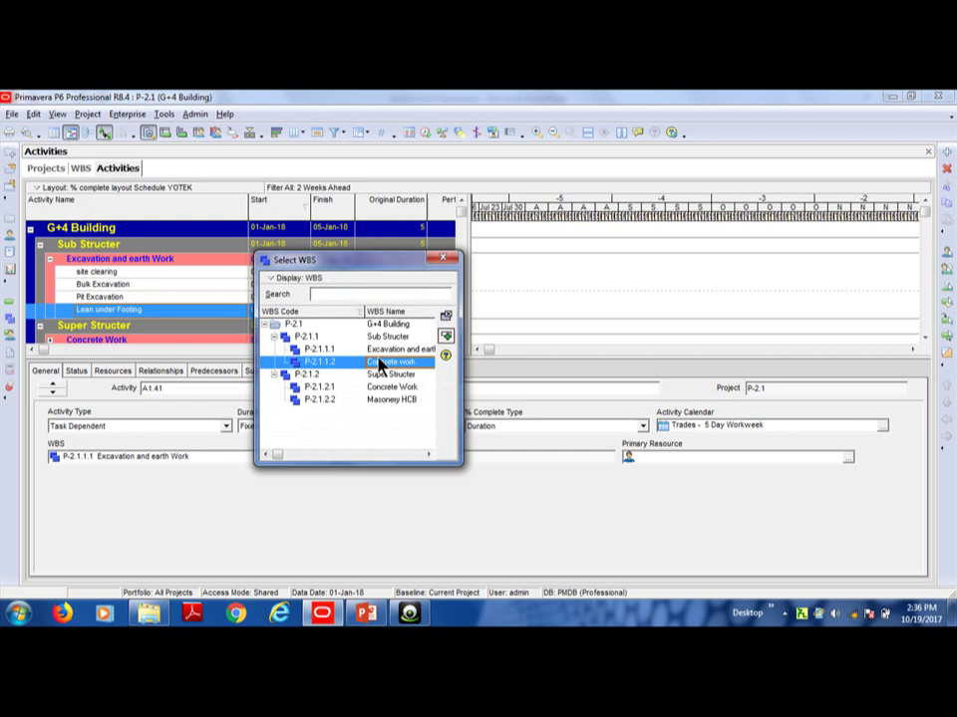
{"action": "left_click", "coordinate": [444, 339]}
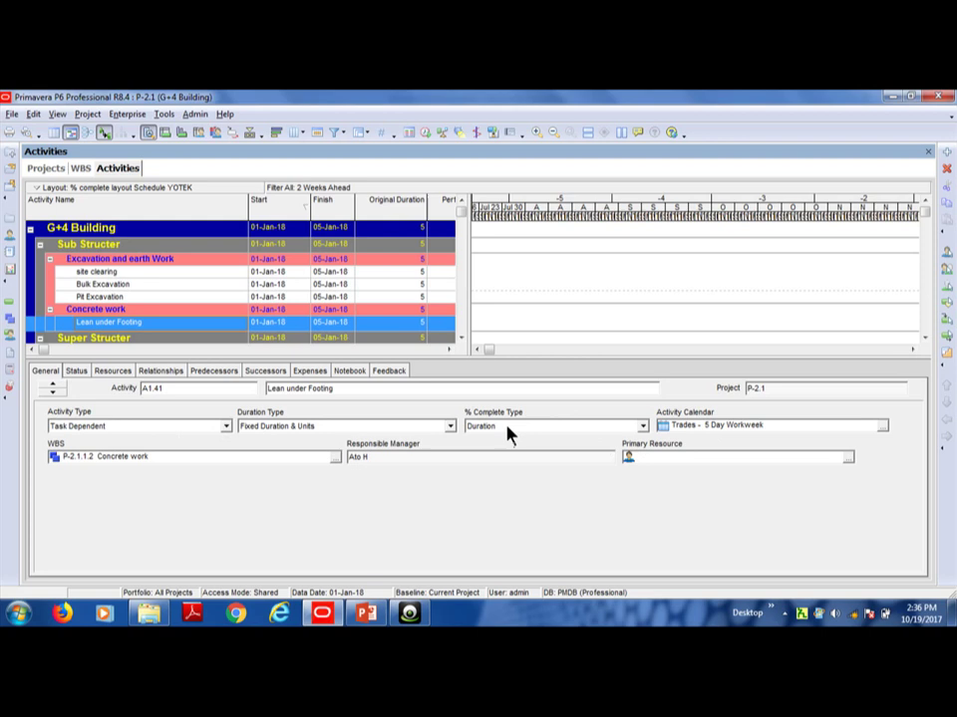
- Review the status details and the activity type, duration type and % complete type options of Lean under Footing
{"action": "left_click", "coordinate": [77, 372]}
{"action": "left_click", "coordinate": [46, 372]}
{"action": "left_click", "coordinate": [227, 427]}
{"action": "left_click", "coordinate": [227, 426]}
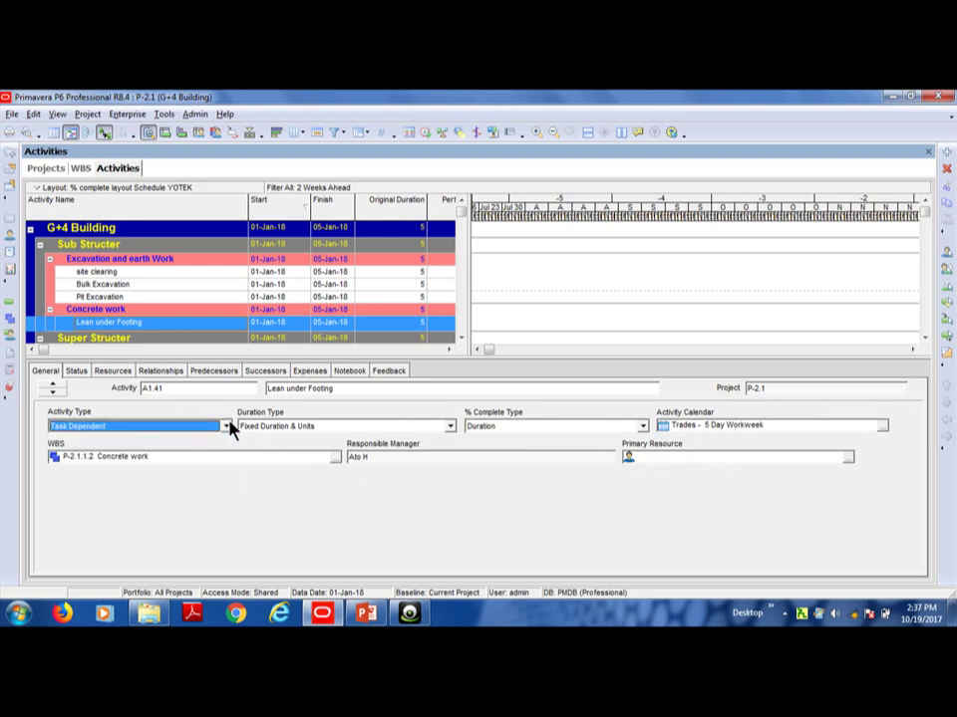
{"action": "left_click", "coordinate": [450, 426]}
{"action": "left_click", "coordinate": [449, 426]}
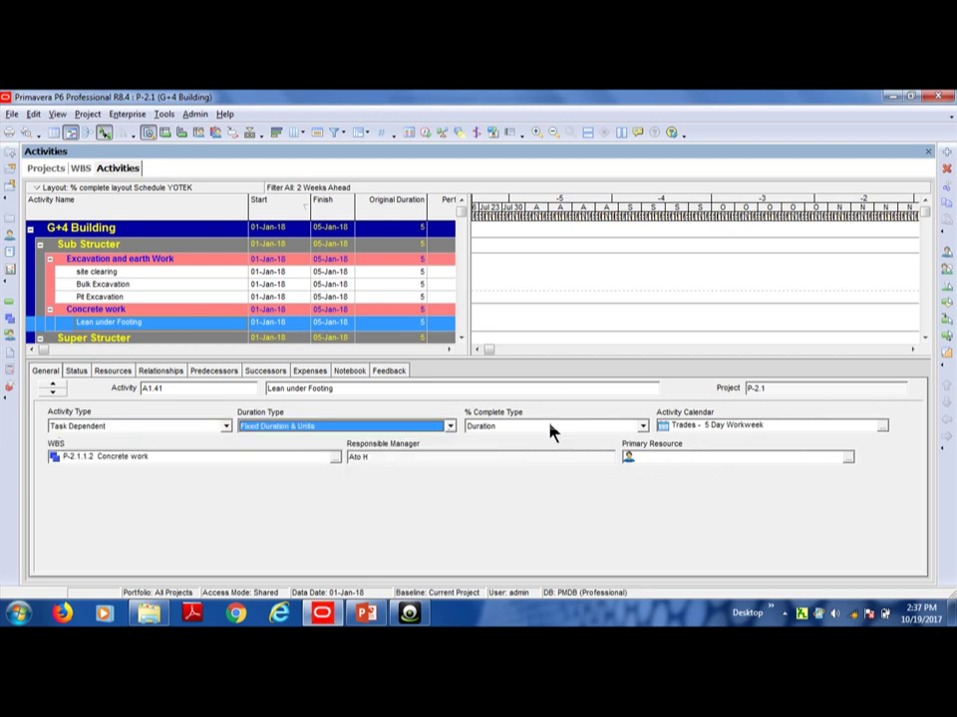
{"action": "left_click", "coordinate": [643, 429]}
{"action": "left_click", "coordinate": [643, 429]}
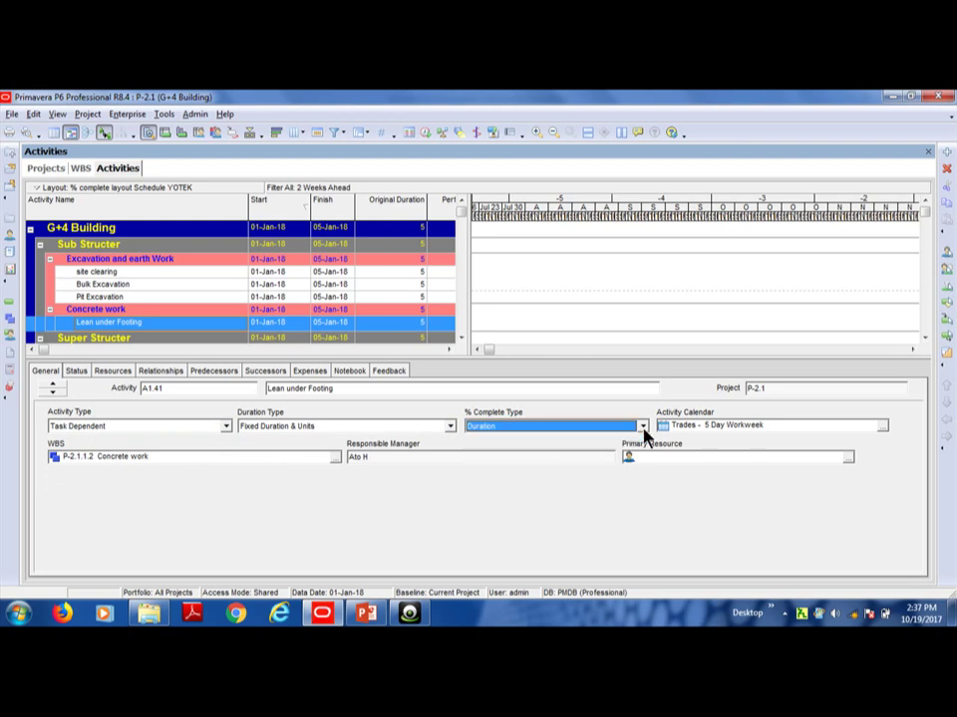
- Add an activity below Lean under Footing in Sub Structer's Concrete work and name it "Lean under masonery"
{"action": "left_click", "coordinate": [140, 311]}
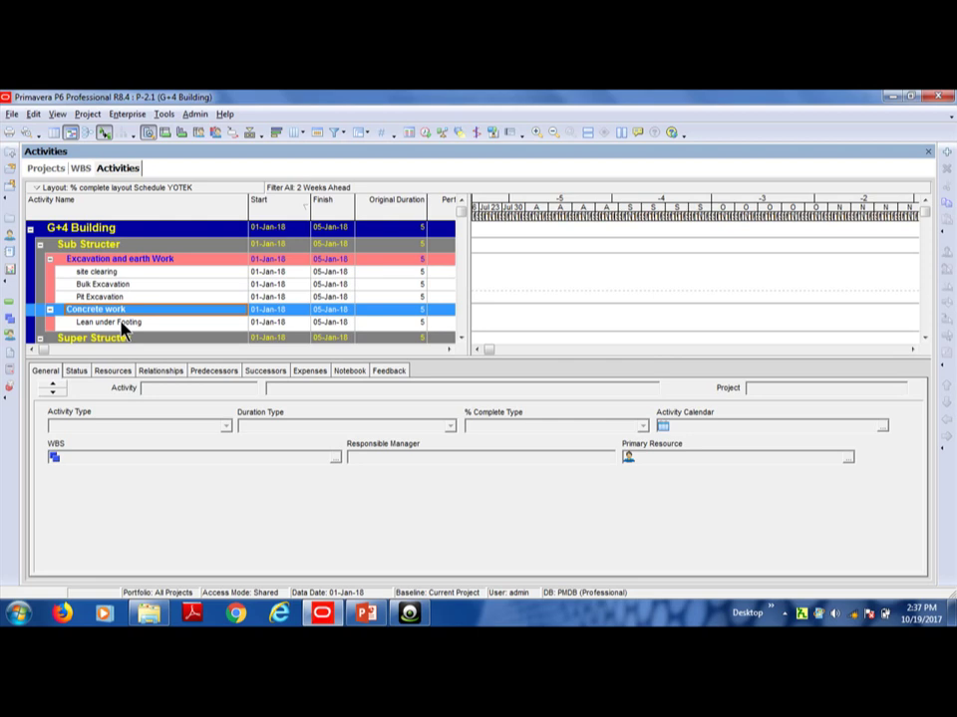
{"action": "left_click", "coordinate": [122, 323]}
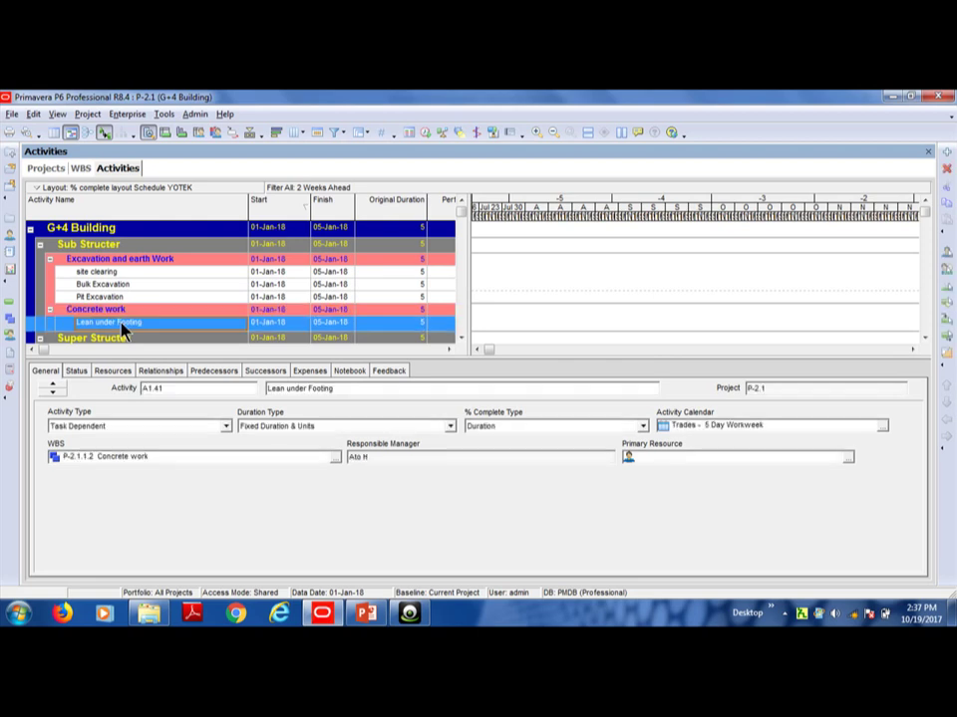
{"action": "right_click", "coordinate": [122, 326]}
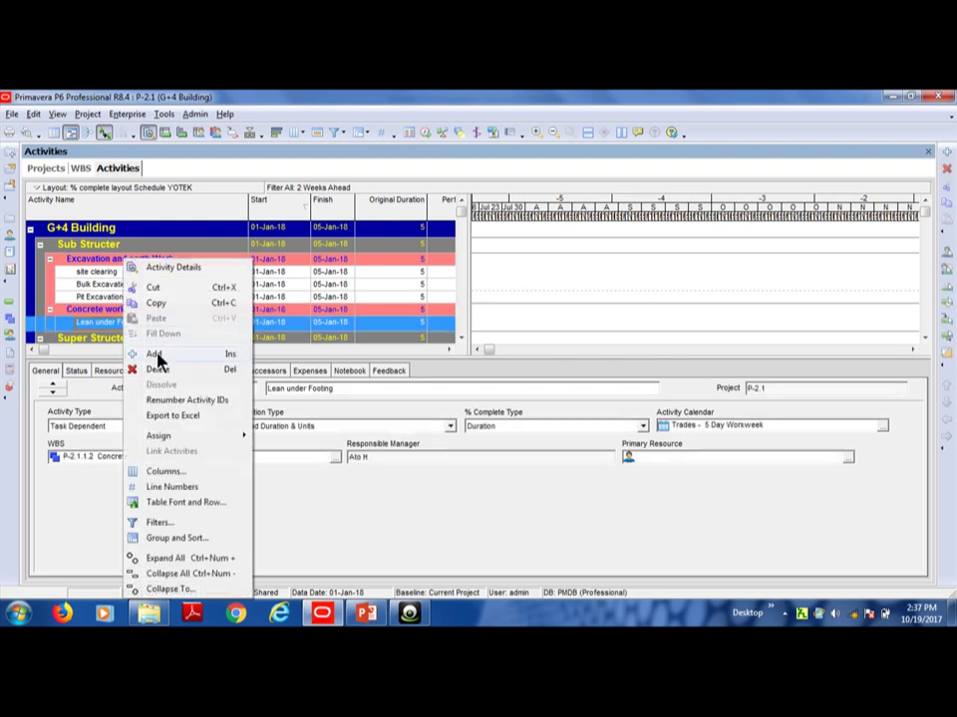
{"action": "left_click", "coordinate": [155, 355]}
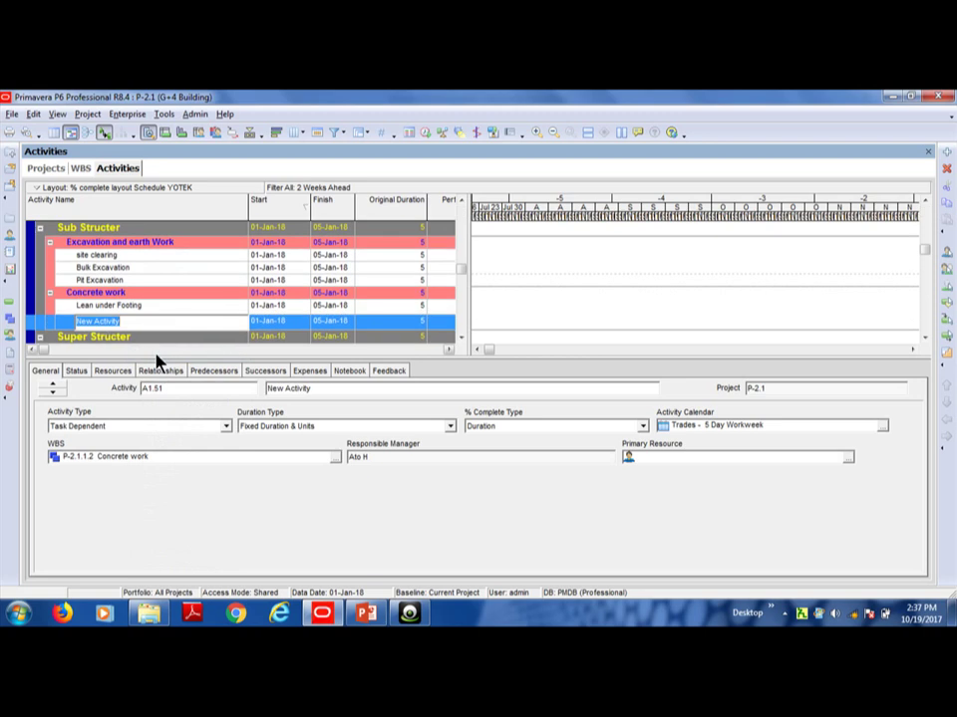
{"action": "type", "text": "Lean "}
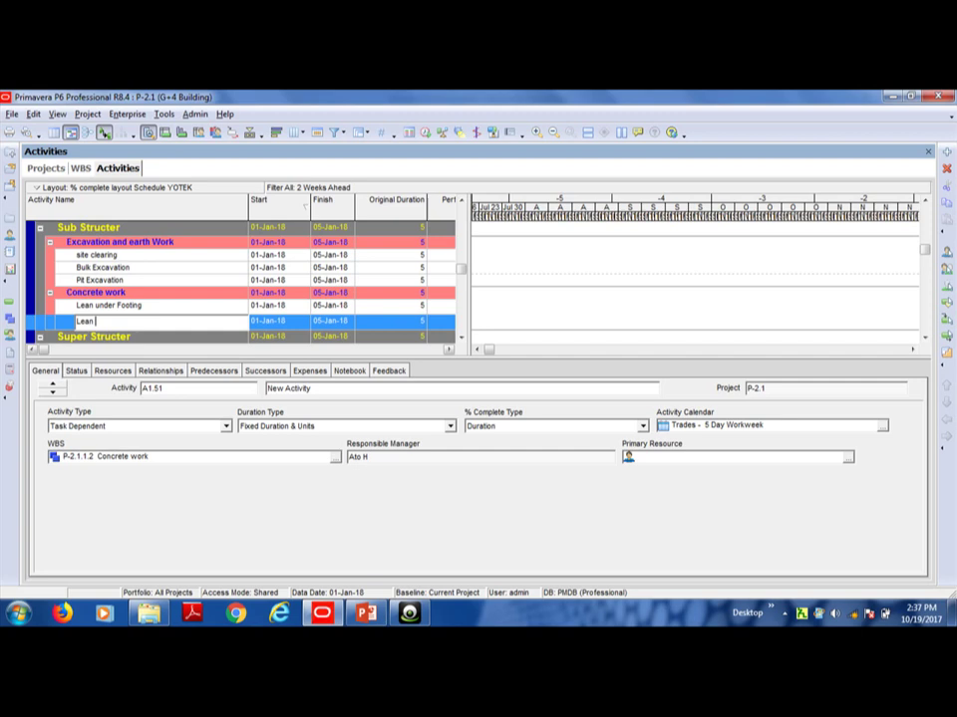
{"action": "type", "text": "under masonery"}
{"action": "key", "text": "Return"}
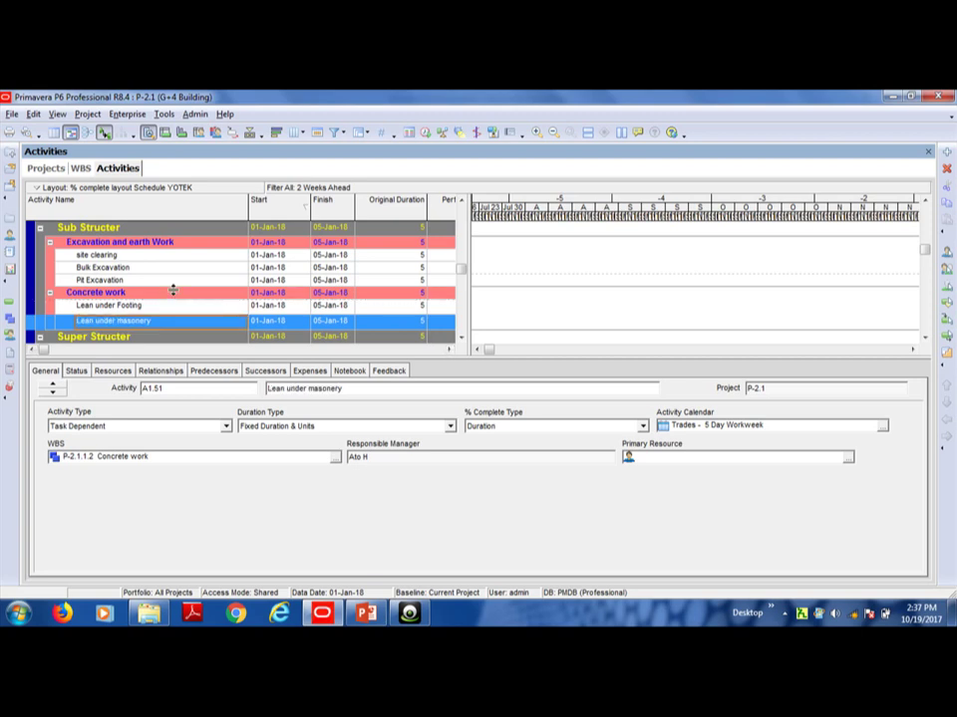
- Expand the Concrete Work group under Super Structer and select its Rebar for 1s floor activity
{"action": "left_click", "coordinate": [174, 292]}
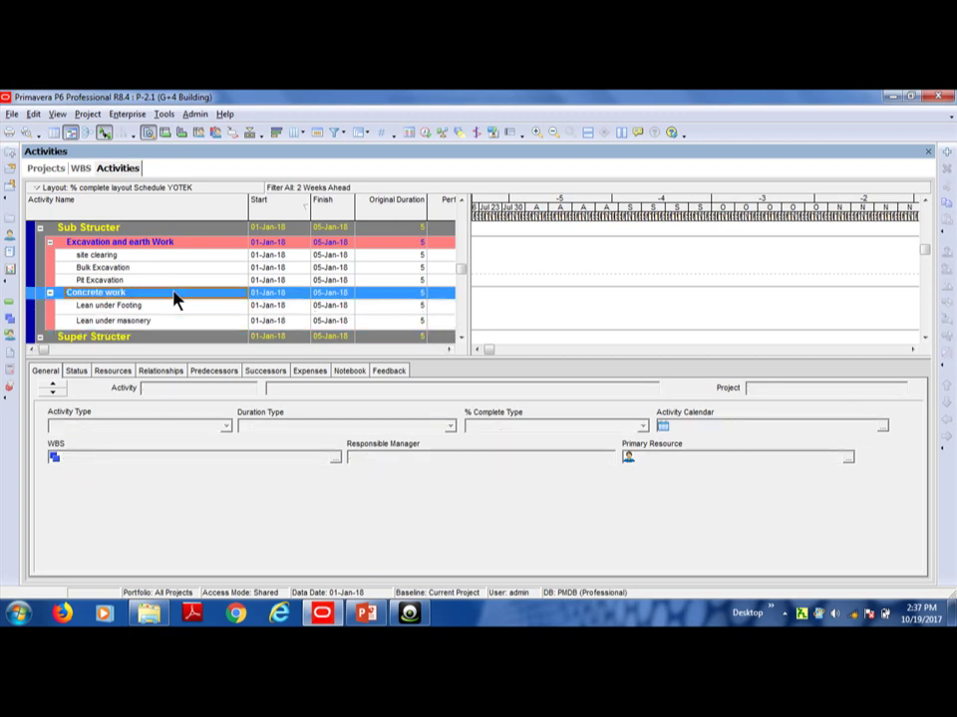
{"action": "left_click", "coordinate": [460, 337]}
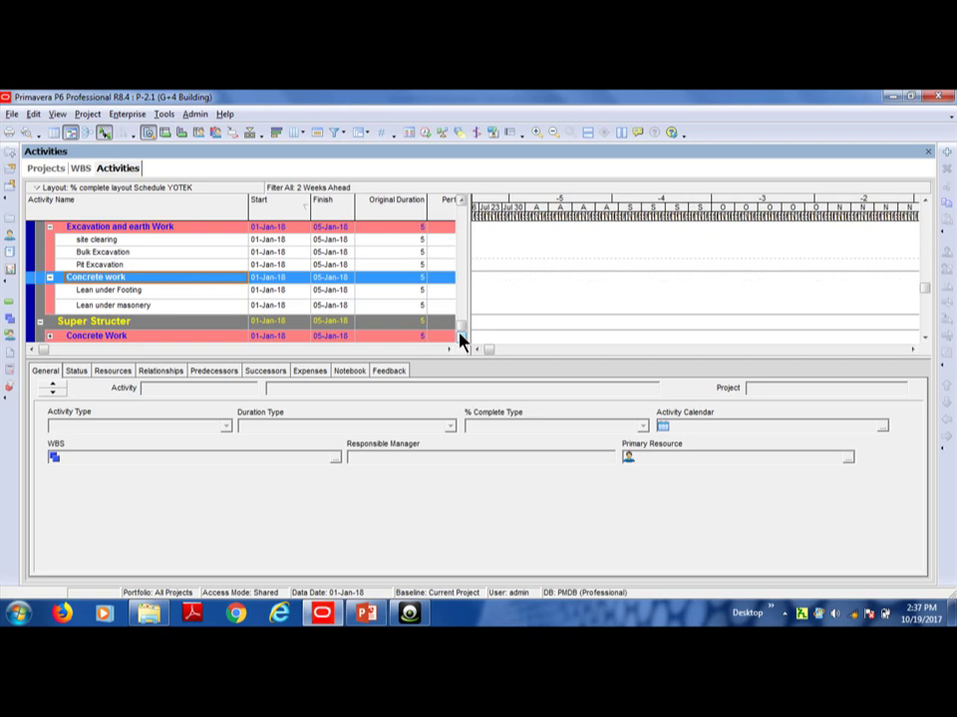
{"action": "left_click", "coordinate": [56, 339]}
{"action": "left_click", "coordinate": [49, 323]}
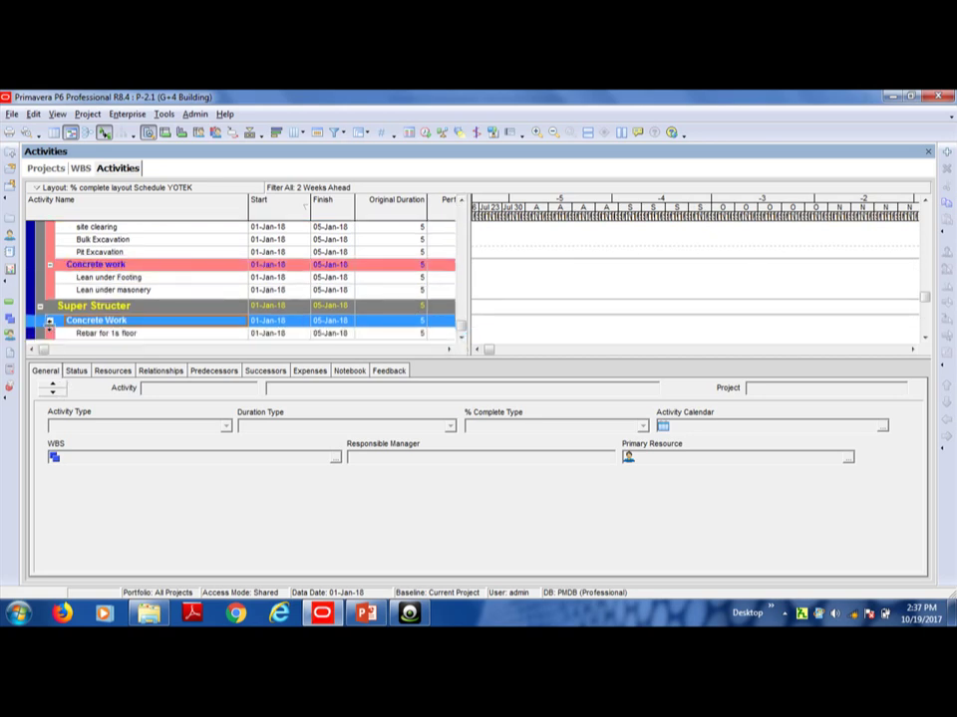
{"action": "left_click", "coordinate": [113, 335]}
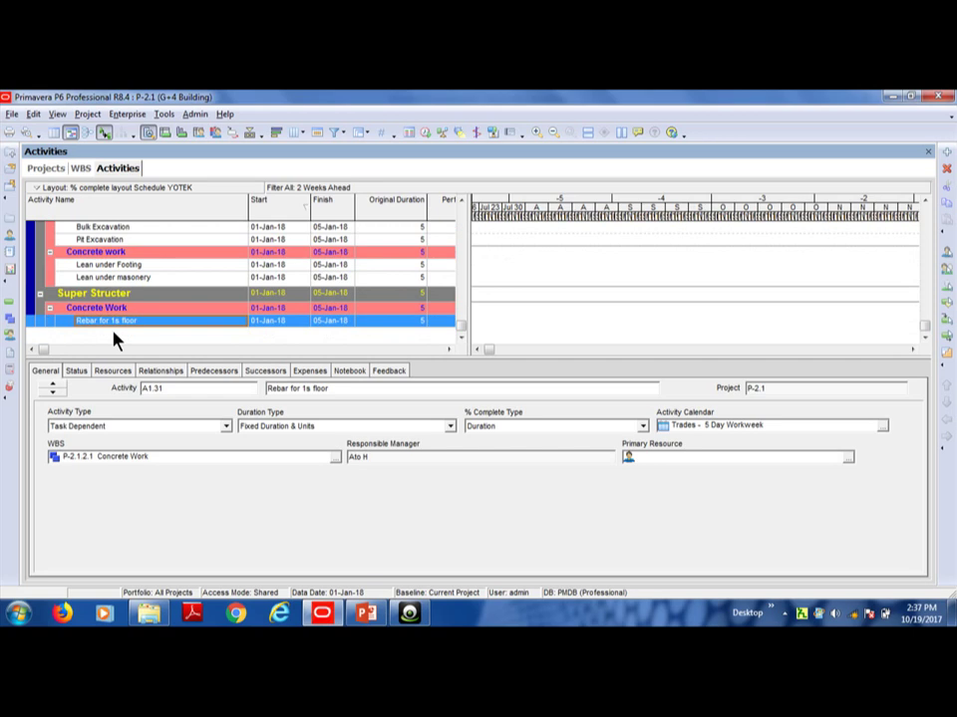
- Add an activity named "Formwork for 1st floor" under Super Structer's Concrete Work, finishing the New Activity wizard with its other defaults
{"action": "left_click", "coordinate": [946, 154]}
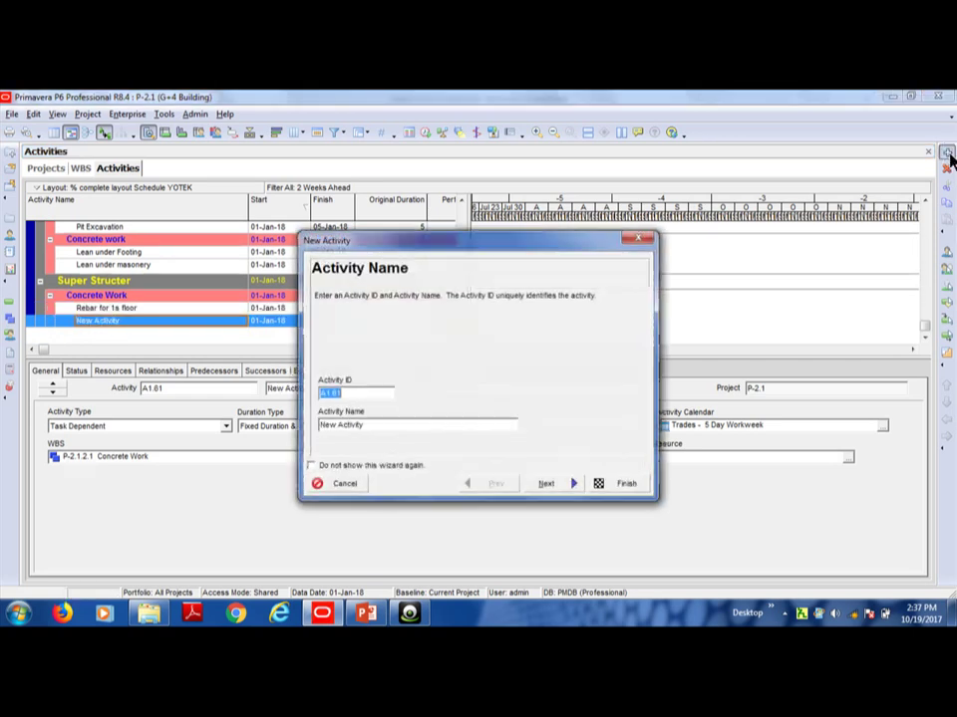
{"action": "left_click", "coordinate": [439, 425]}
{"action": "key", "text": "BackSpace"}
{"action": "key", "text": "BackSpace"}
{"action": "key", "text": "BackSpace"}
{"action": "key", "text": "BackSpace"}
{"action": "key", "text": "BackSpace"}
{"action": "key", "text": "BackSpace"}
{"action": "key", "text": "BackSpace"}
{"action": "key", "text": "BackSpace"}
{"action": "key", "text": "BackSpace"}
{"action": "key", "text": "BackSpace"}
{"action": "key", "text": "BackSpace"}
{"action": "key", "text": "BackSpace"}
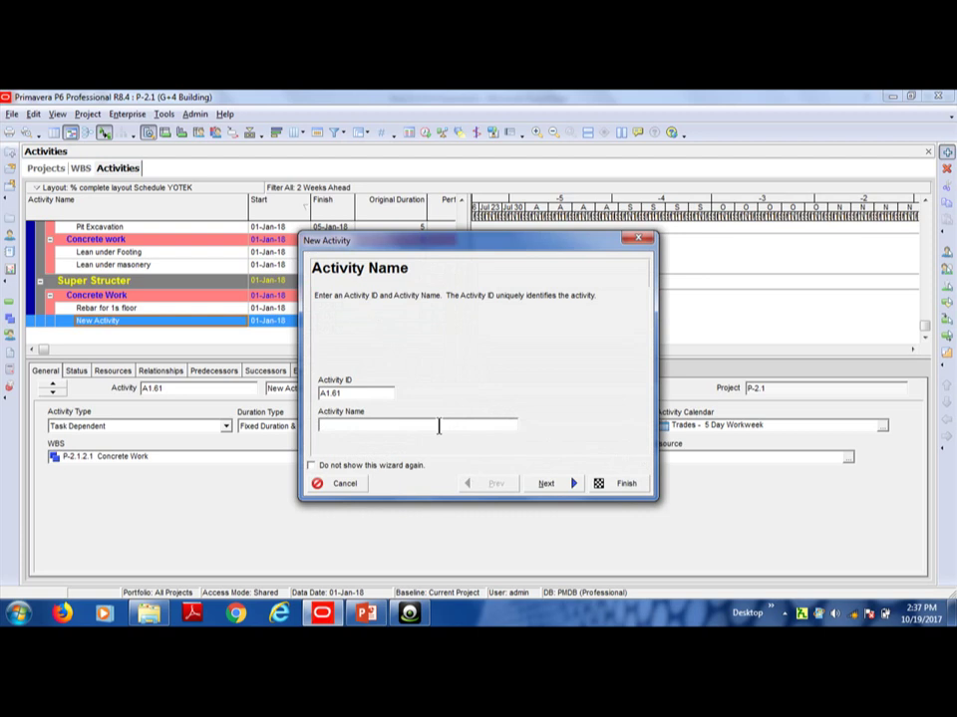
{"action": "type", "text": "Formwork for "}
{"action": "type", "text": "s"}
{"action": "key", "text": "BackSpace"}
{"action": "type", "text": "1sts"}
{"action": "key", "text": "BackSpace"}
{"action": "key", "text": "BackSpace"}
{"action": "key", "text": "BackSpace"}
{"action": "key", "text": "BackSpace"}
{"action": "type", "text": "1st floor"}
{"action": "left_click", "coordinate": [623, 485]}
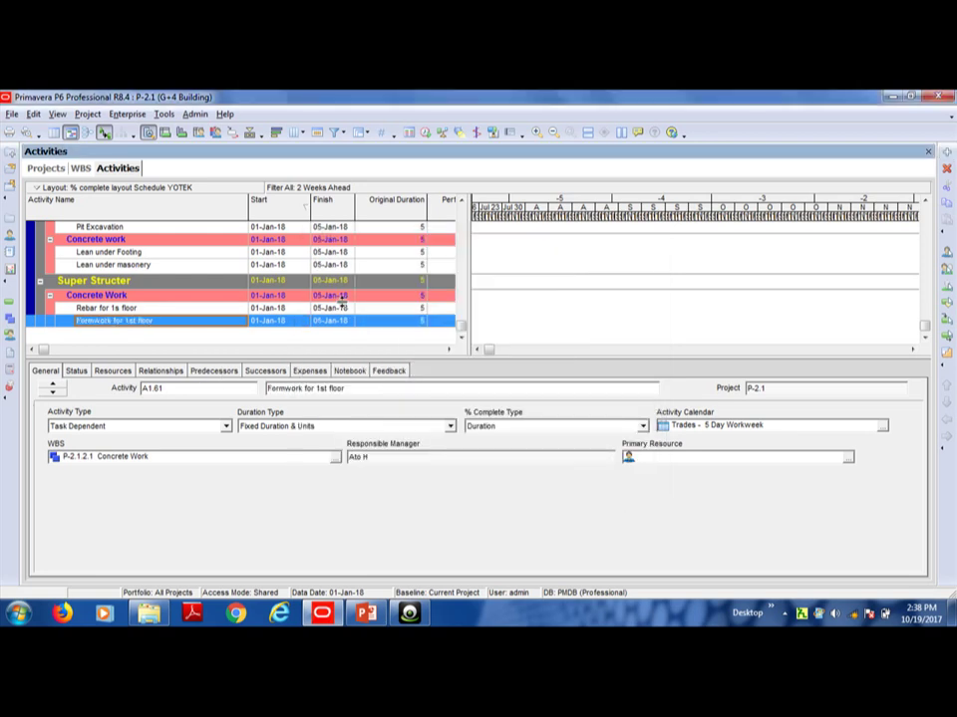
- Enlarge the activity table so the whole G+4 Building activity list fits above the activity details
{"action": "left_click", "coordinate": [158, 309]}
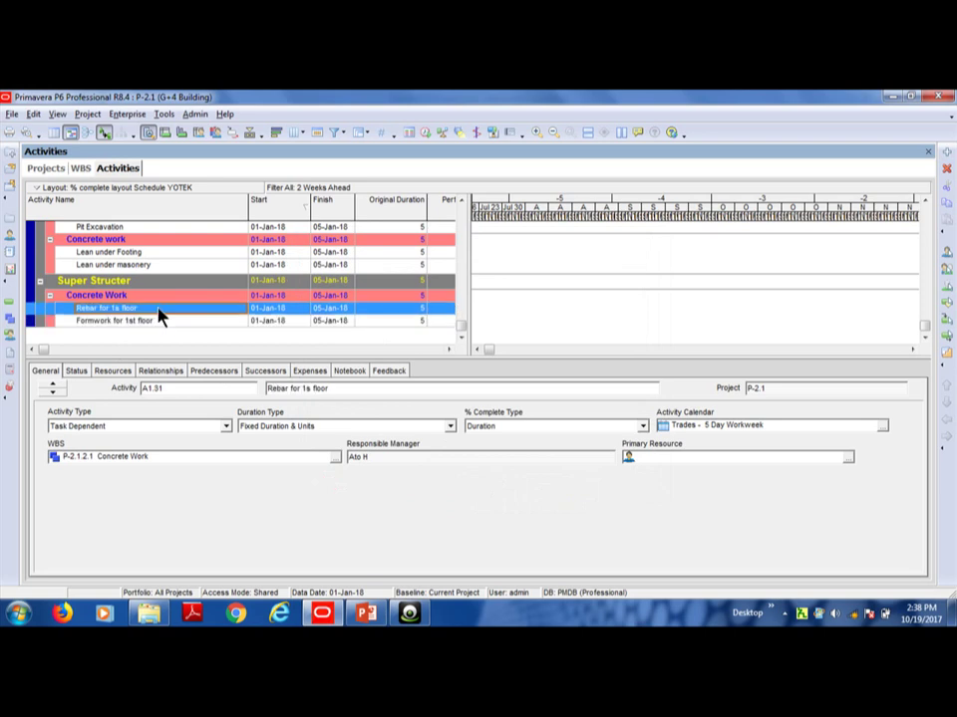
{"action": "scroll", "coordinate": [461, 203], "scroll_direction": "up", "scroll_amount": 3}
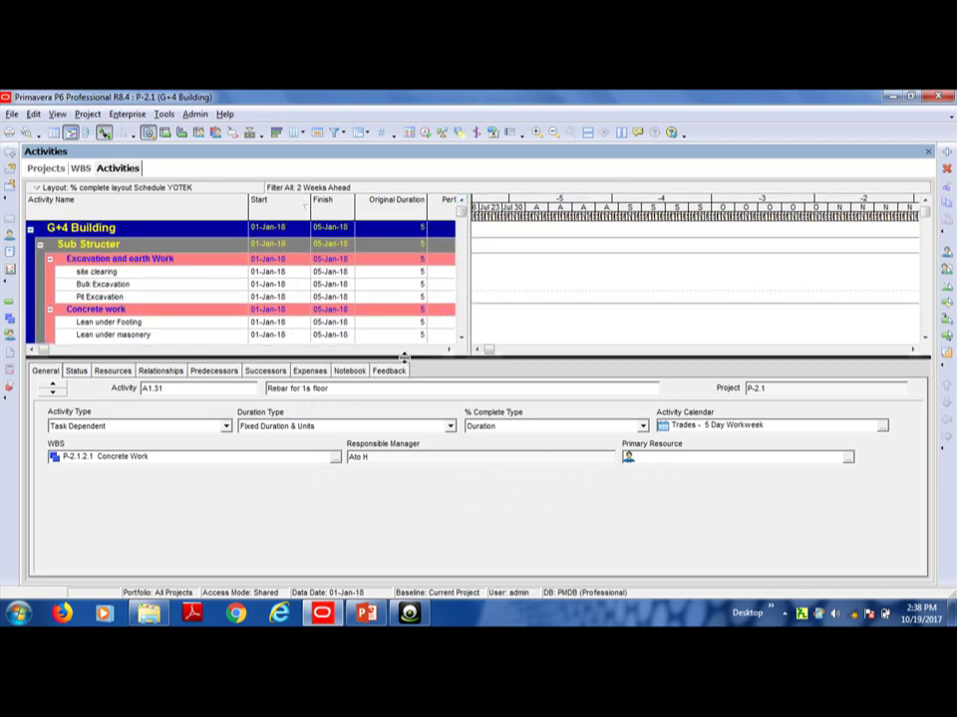
{"action": "left_click_drag", "start_coordinate": [404, 356], "coordinate": [394, 453]}
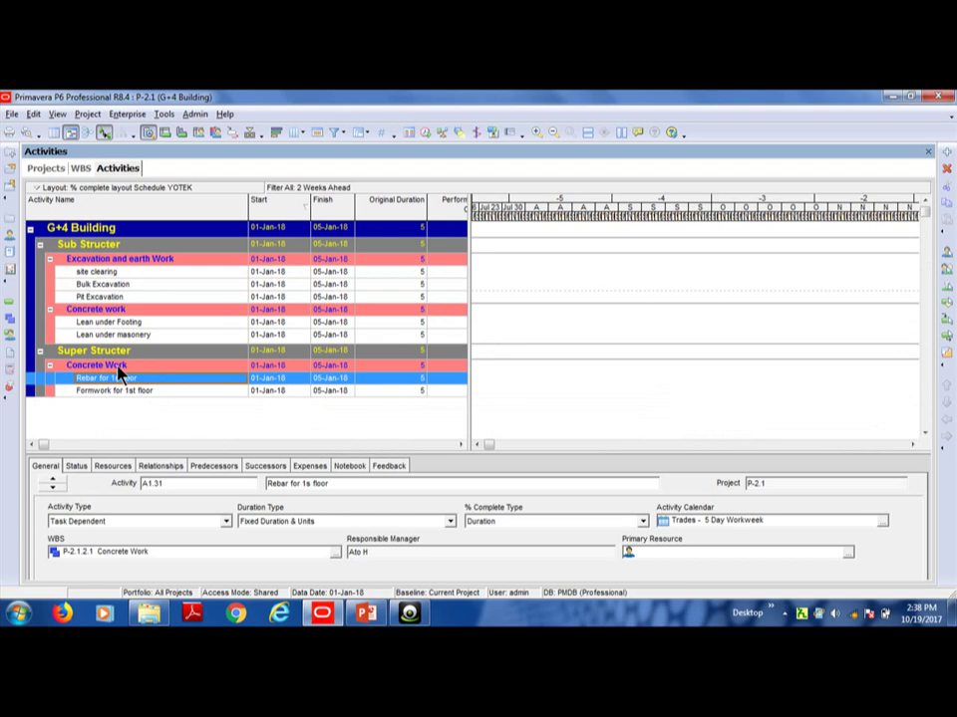
- Switch to PowerPoint, examine slide 42 with the construction company's example activities, and return to Primavera P6
{"action": "left_click", "coordinate": [365, 614]}
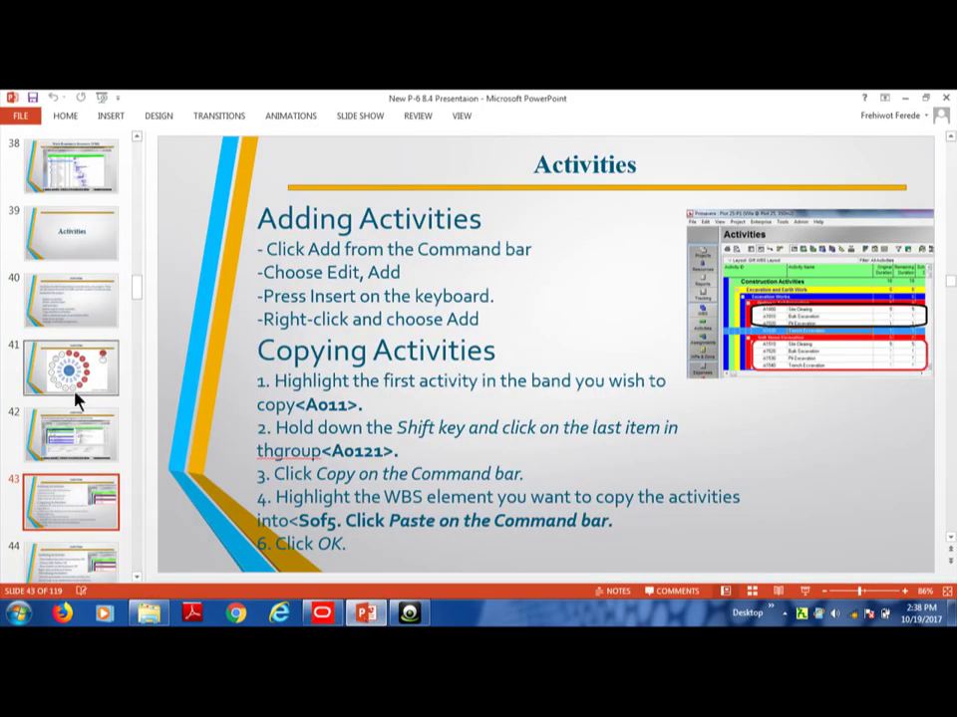
{"action": "left_click", "coordinate": [77, 439]}
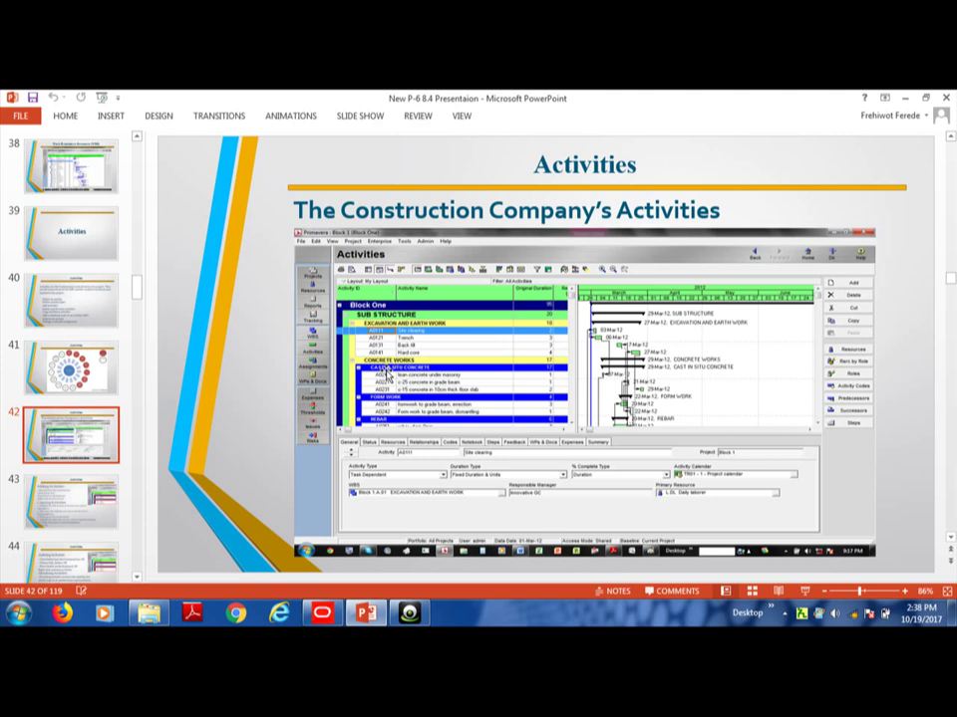
{"action": "left_click", "coordinate": [321, 611]}
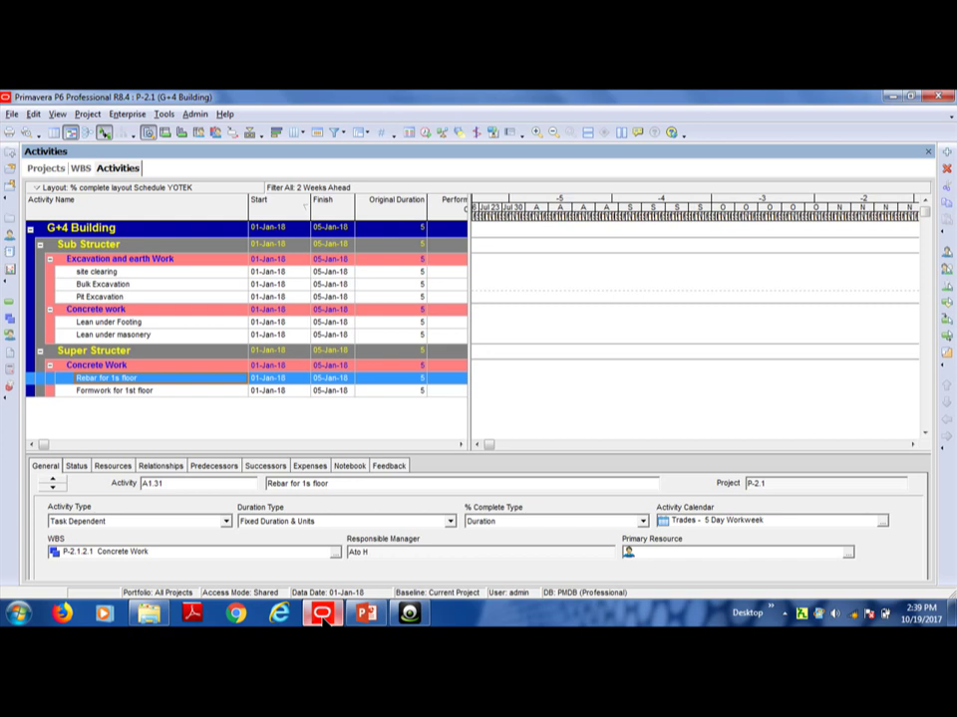
- Add a WBS element named "1st floor" under Super Structer's Concrete Work in the project's WBS
{"action": "left_click", "coordinate": [157, 325]}
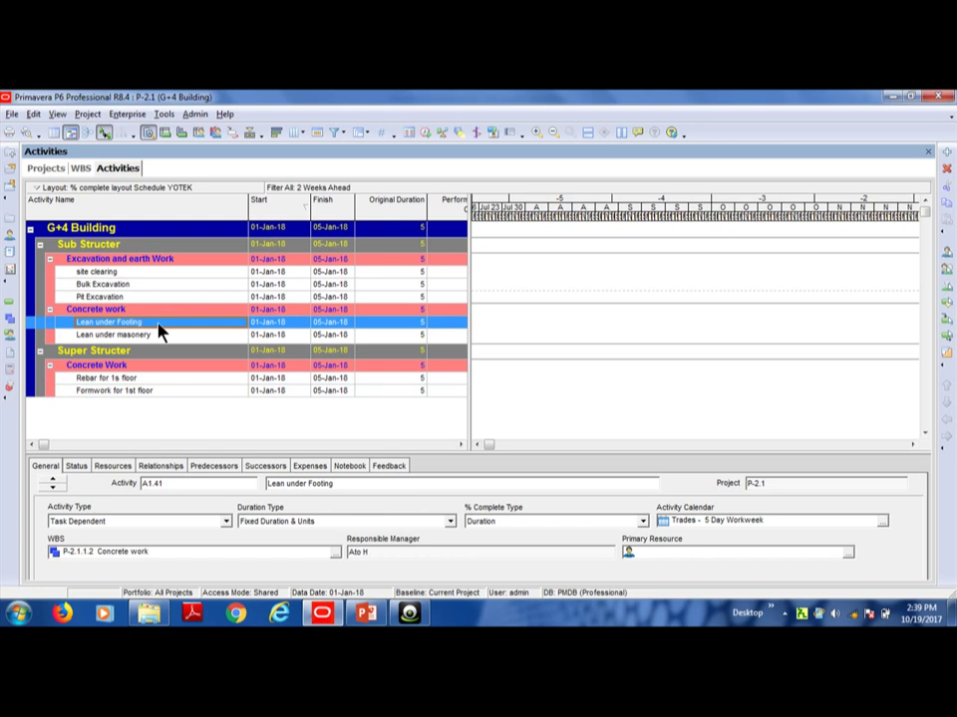
{"action": "left_click", "coordinate": [105, 379]}
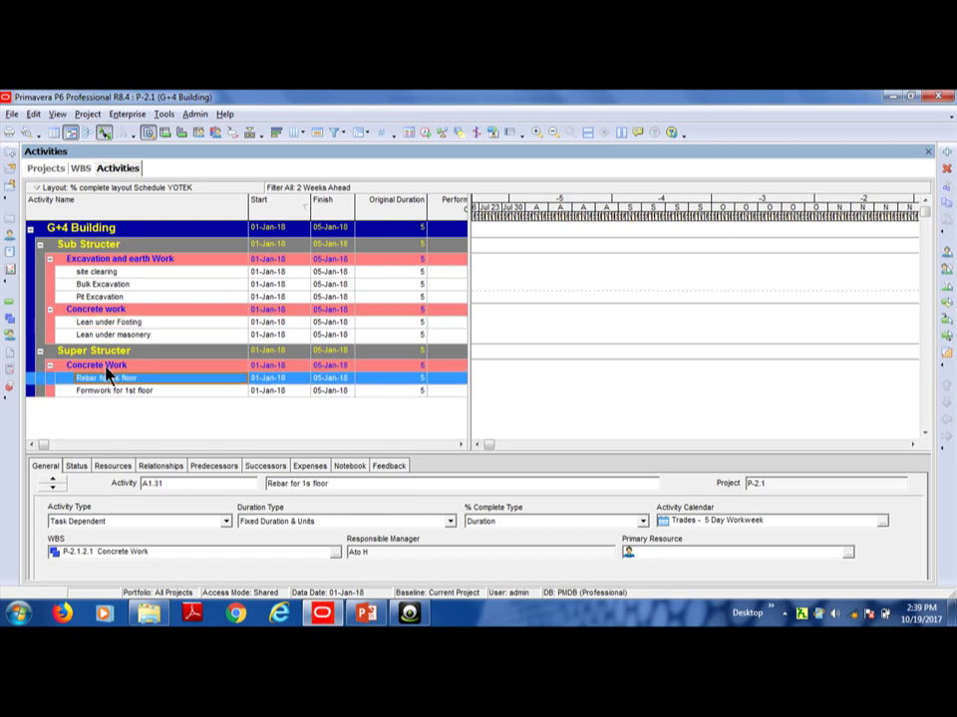
{"action": "left_click", "coordinate": [107, 365]}
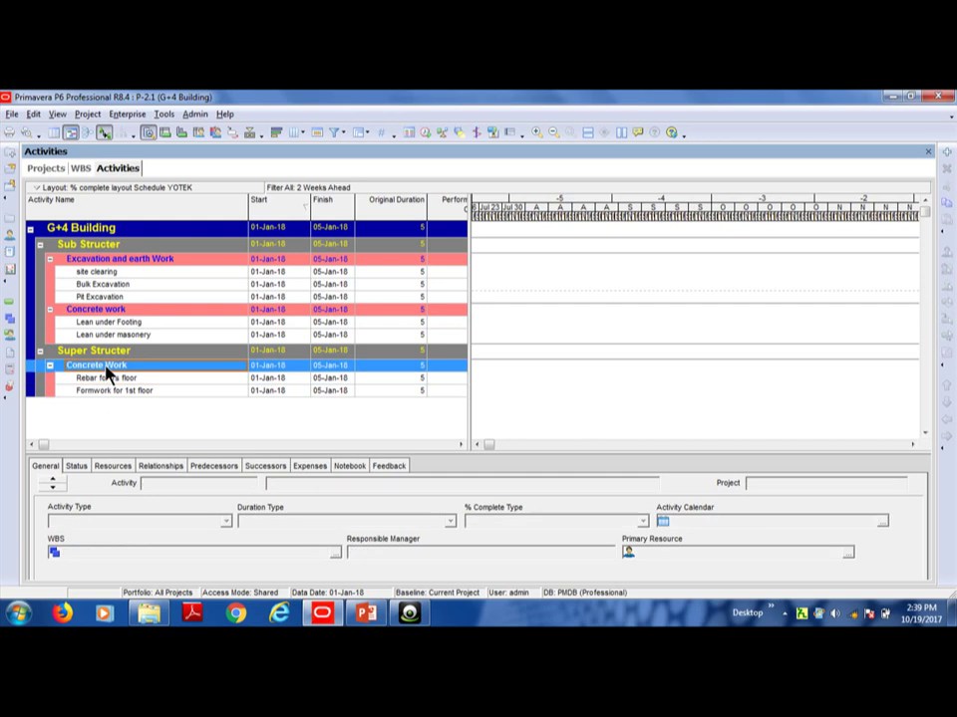
{"action": "left_click", "coordinate": [80, 168]}
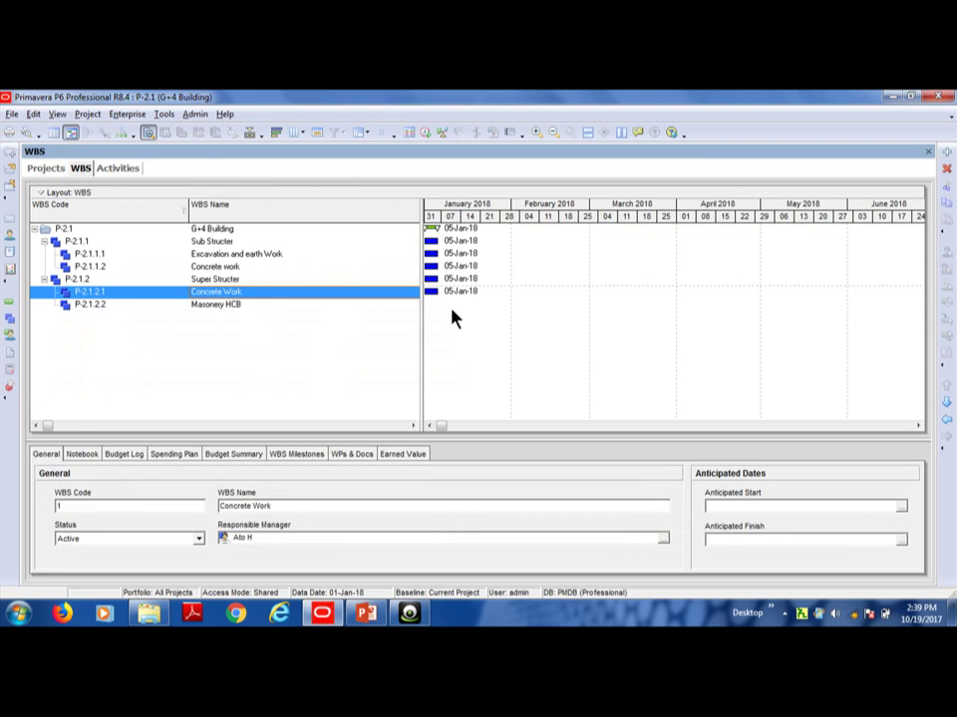
{"action": "left_click", "coordinate": [946, 155]}
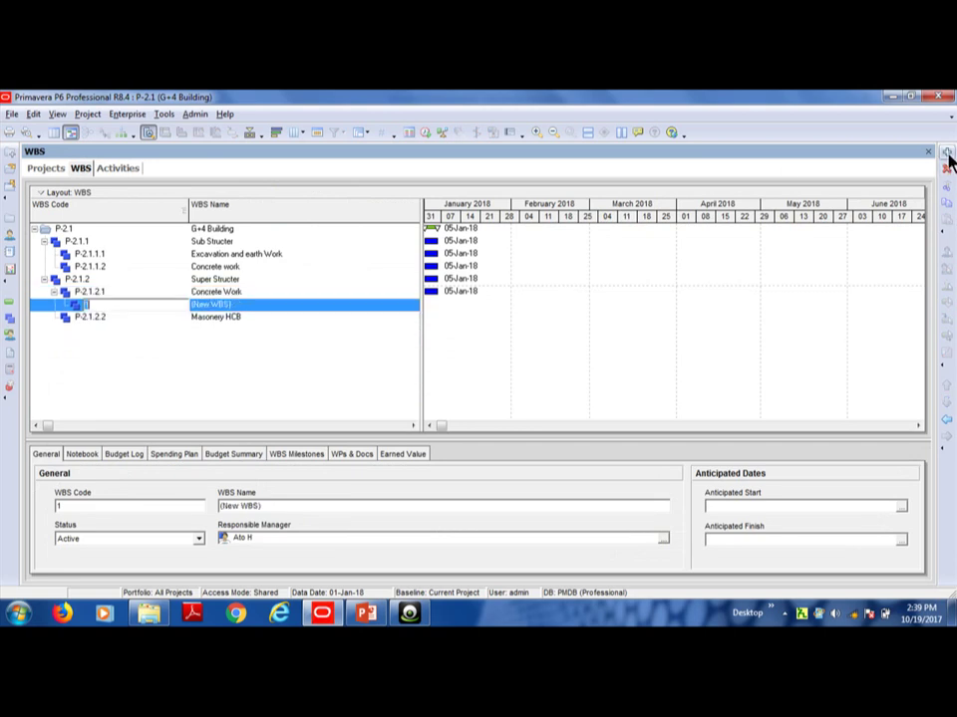
{"action": "left_click", "coordinate": [264, 311]}
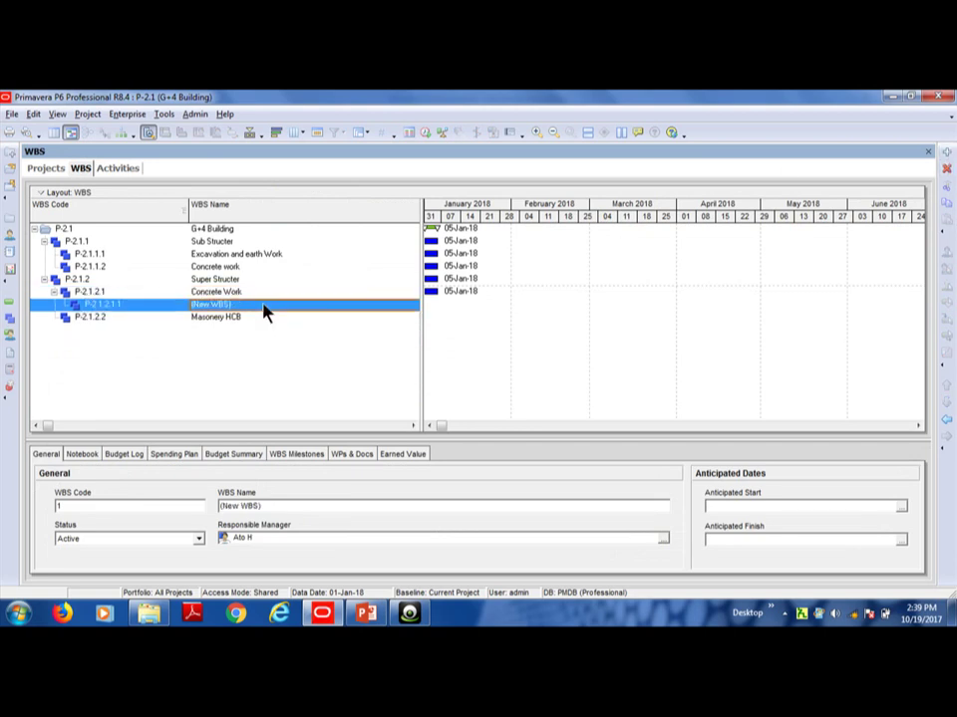
{"action": "left_click", "coordinate": [262, 304]}
{"action": "type", "text": "1"}
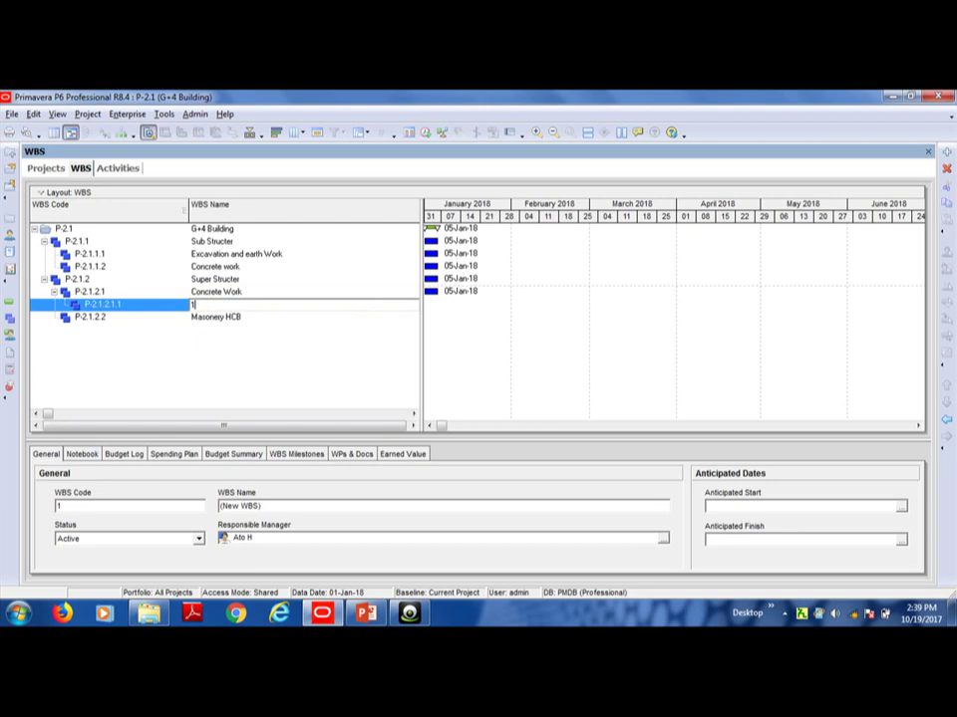
{"action": "type", "text": "st floor"}
{"action": "key", "text": "BackSpace"}
{"action": "key", "text": "BackSpace"}
{"action": "key", "text": "BackSpace"}
{"action": "key", "text": "BackSpace"}
{"action": "key", "text": "BackSpace"}
{"action": "type", "text": "floor"}
{"action": "left_click", "coordinate": [225, 318]}
{"action": "key", "text": "Up"}
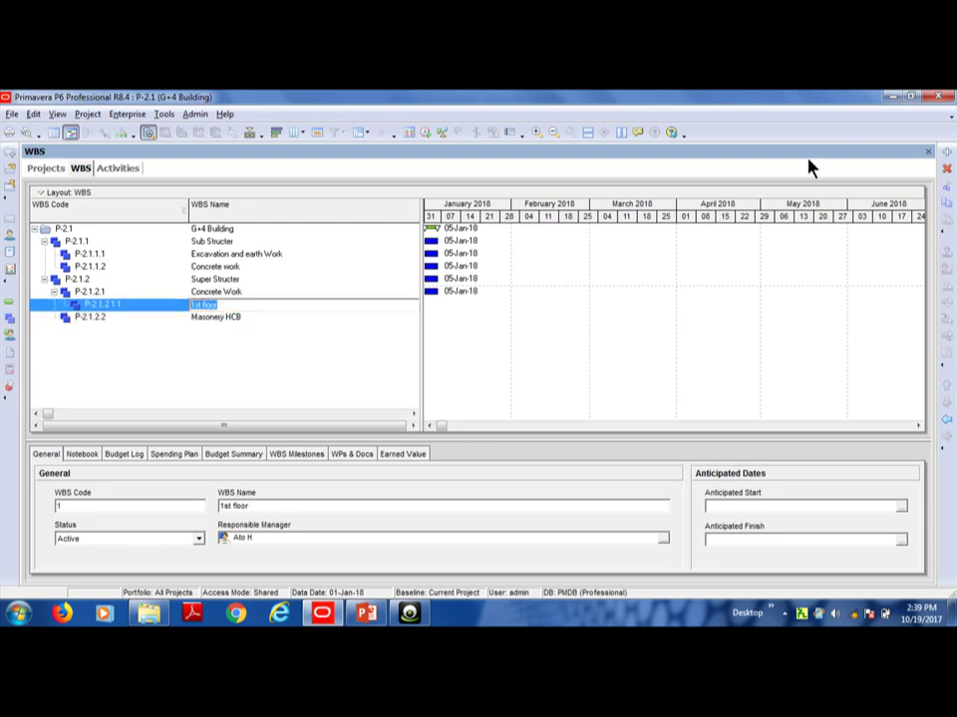
- Add a WBS element with code 2 under Super Structer's Concrete Work and name it "2nd floor"
{"action": "left_click", "coordinate": [947, 153]}
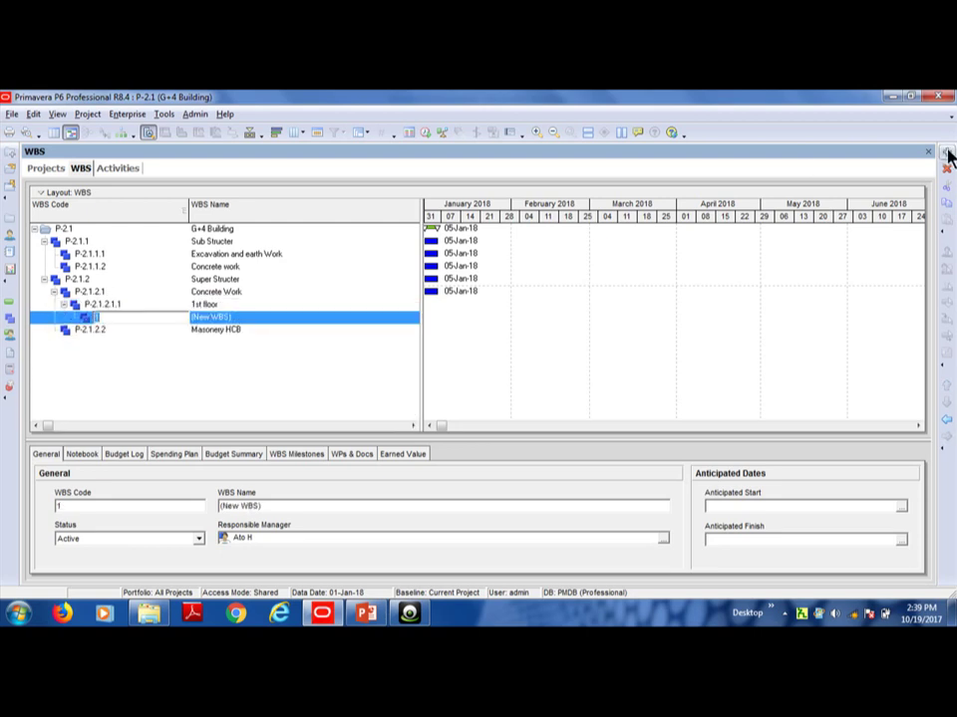
{"action": "type", "text": "2"}
{"action": "key", "text": "Return"}
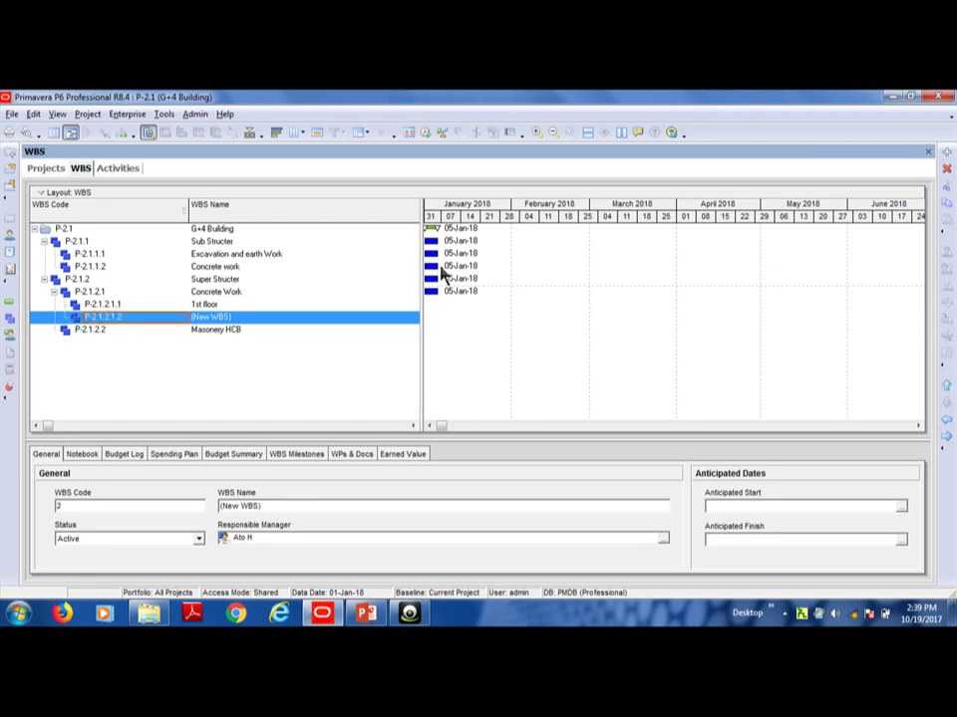
{"action": "left_click", "coordinate": [255, 318]}
{"action": "type", "text": "2"}
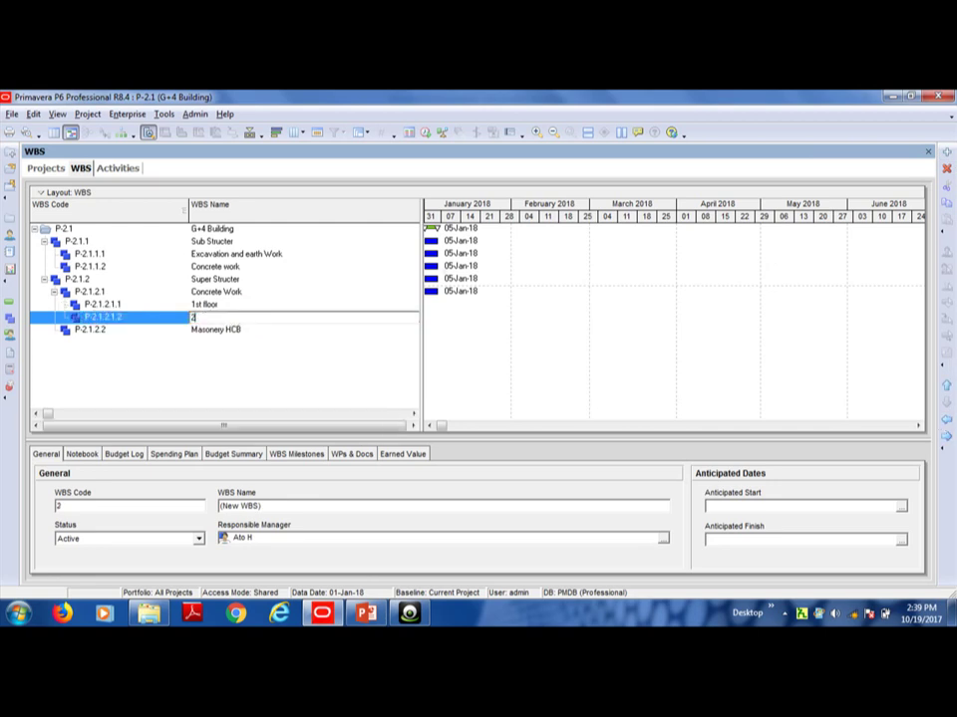
{"action": "type", "text": "nd floor"}
{"action": "key", "text": "Return"}
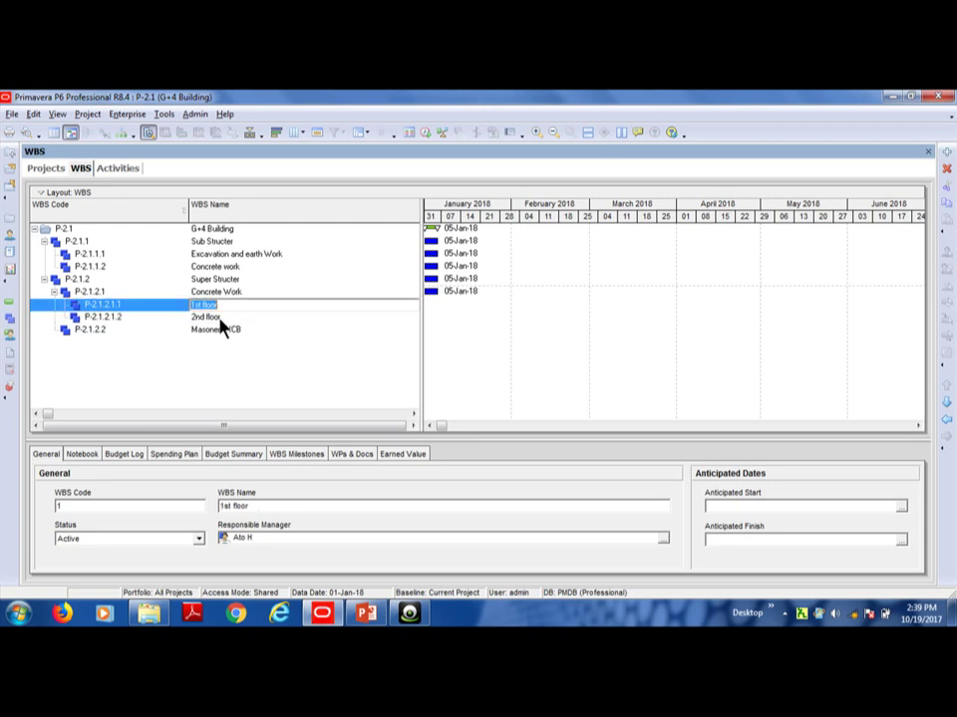
- Insert an unnamed WBS element from 2nd floor and move it under Masonery HCB by changing its level and order
{"action": "left_click", "coordinate": [213, 319]}
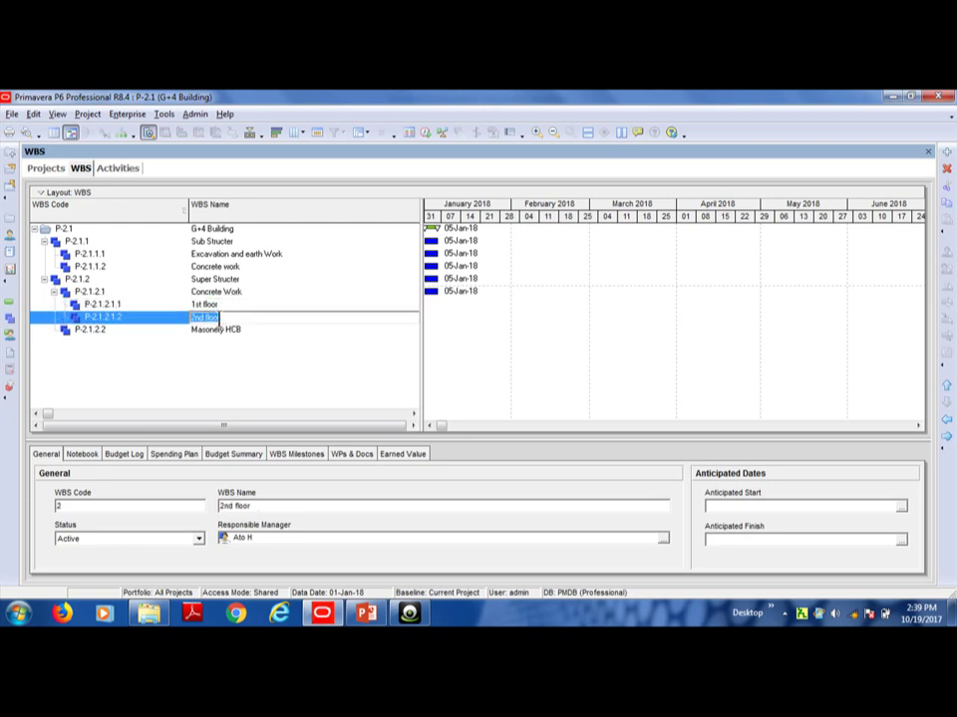
{"action": "right_click", "coordinate": [235, 320]}
{"action": "left_click", "coordinate": [257, 365]}
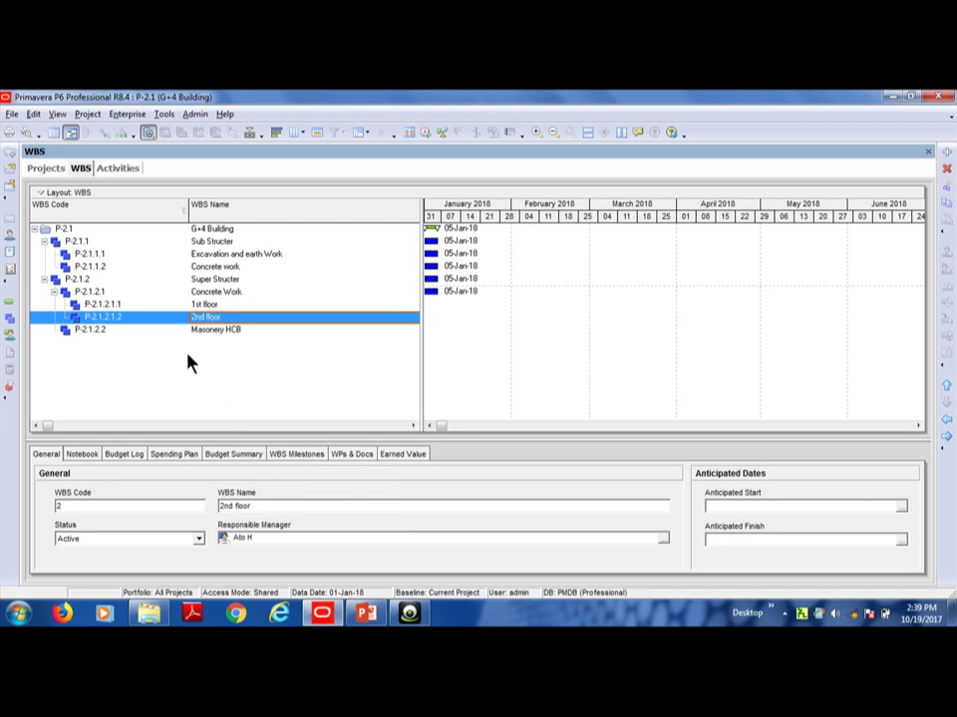
{"action": "key", "text": "Insert"}
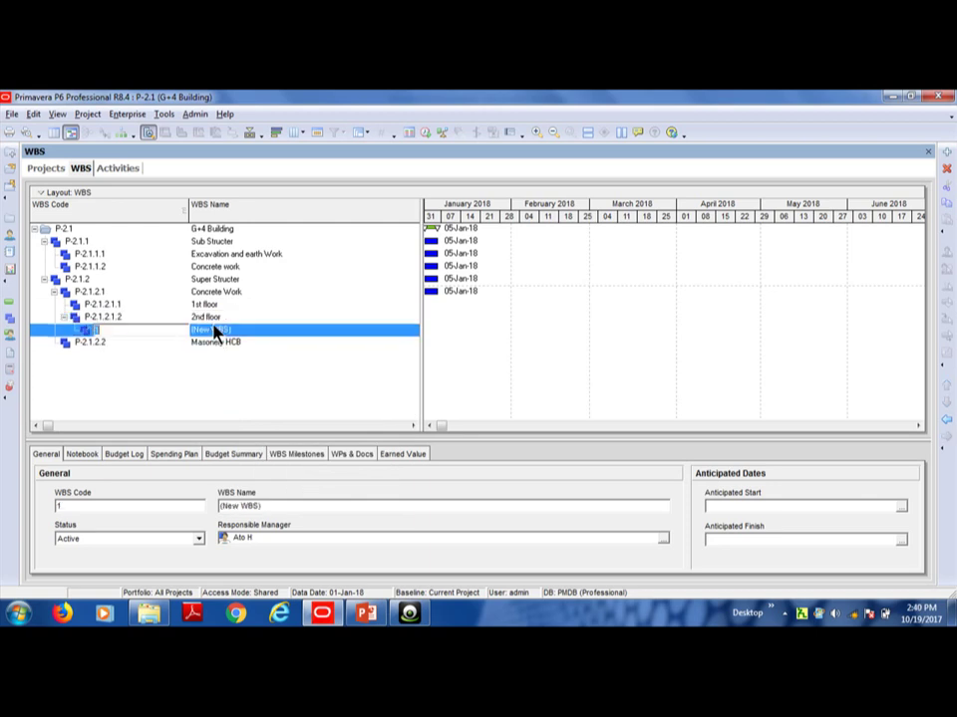
{"action": "left_click", "coordinate": [946, 420]}
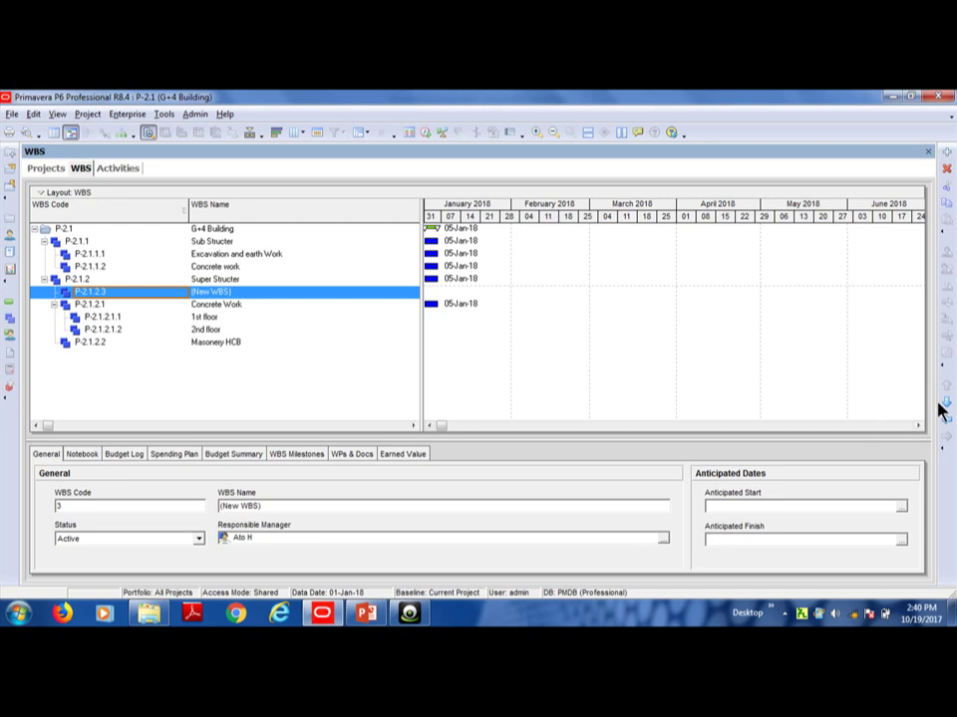
{"action": "left_click", "coordinate": [946, 403]}
{"action": "left_click", "coordinate": [946, 403]}
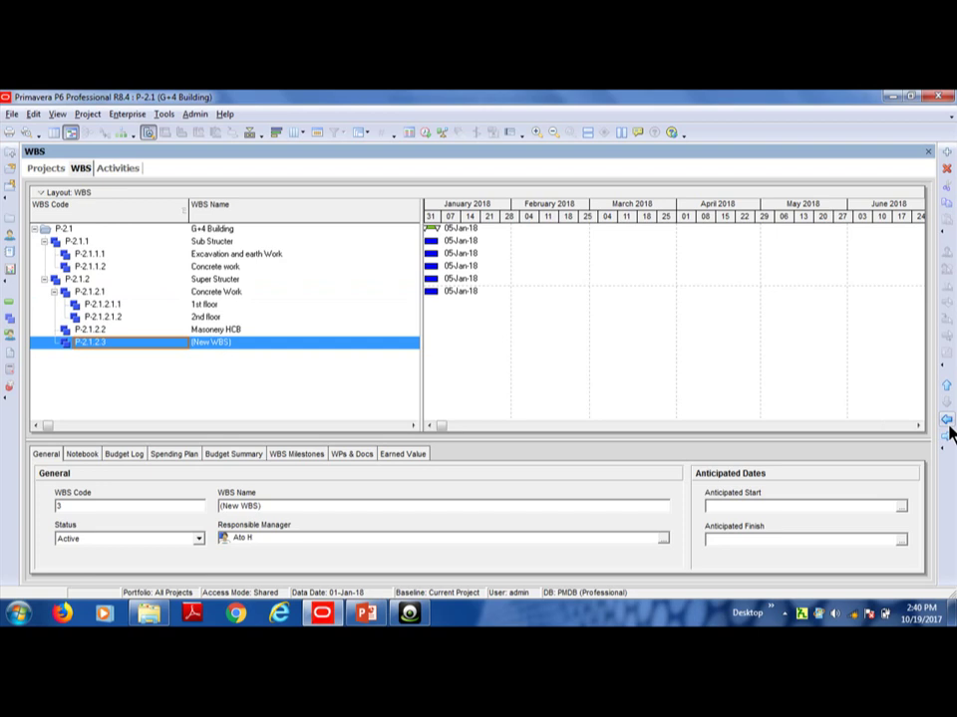
{"action": "left_click", "coordinate": [947, 437]}
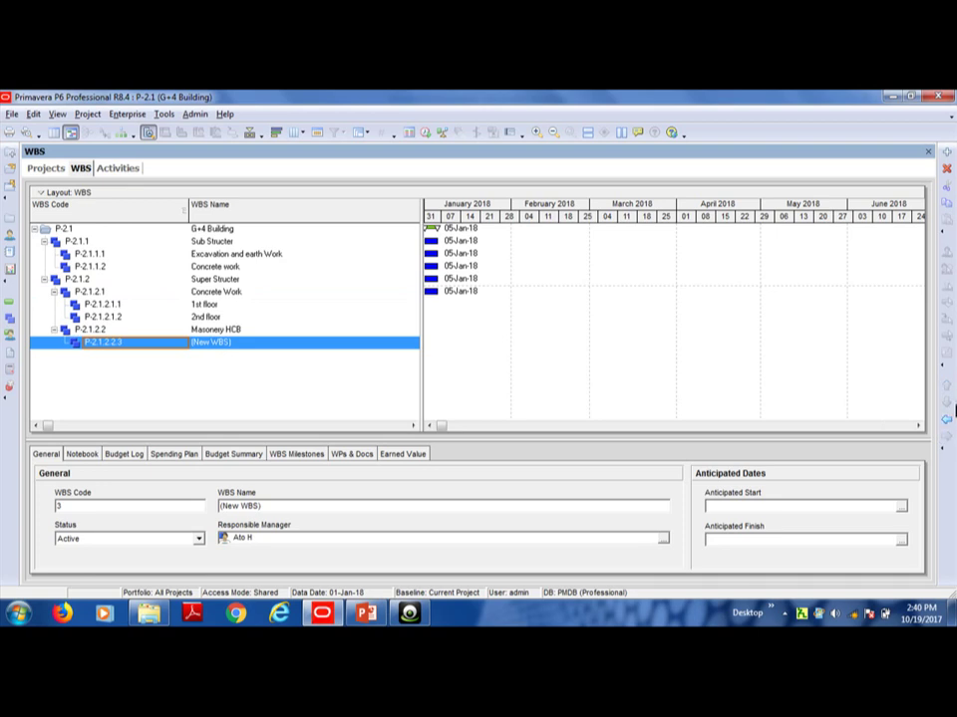
- Add a WBS element with code 3 under Super Structer's Concrete Work and name it "3rs floor"
{"action": "left_click", "coordinate": [257, 317]}
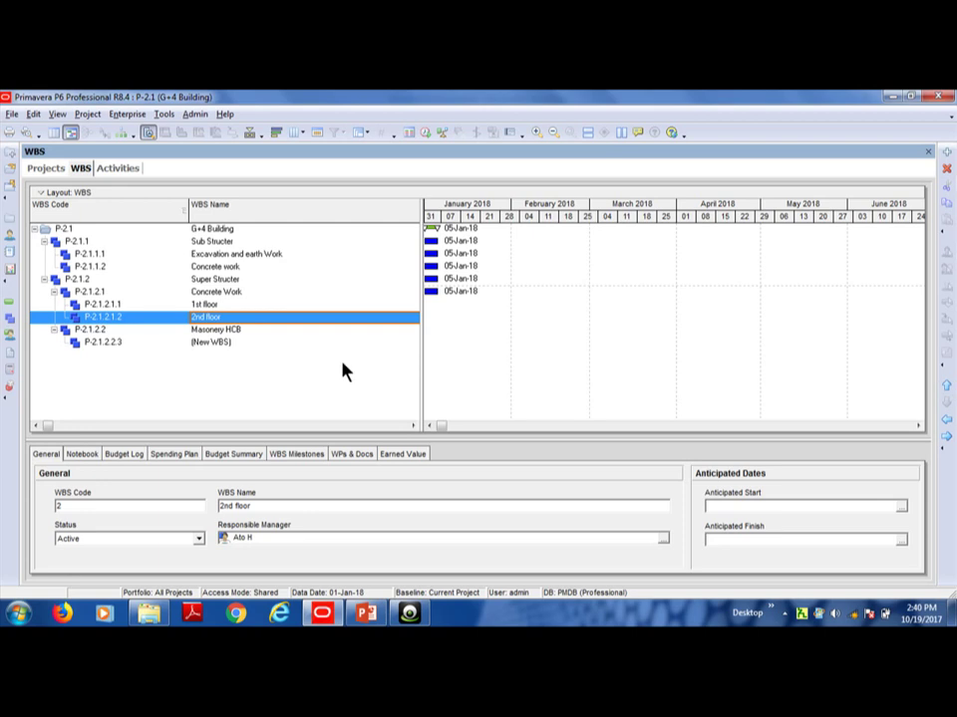
{"action": "key", "text": "Insert"}
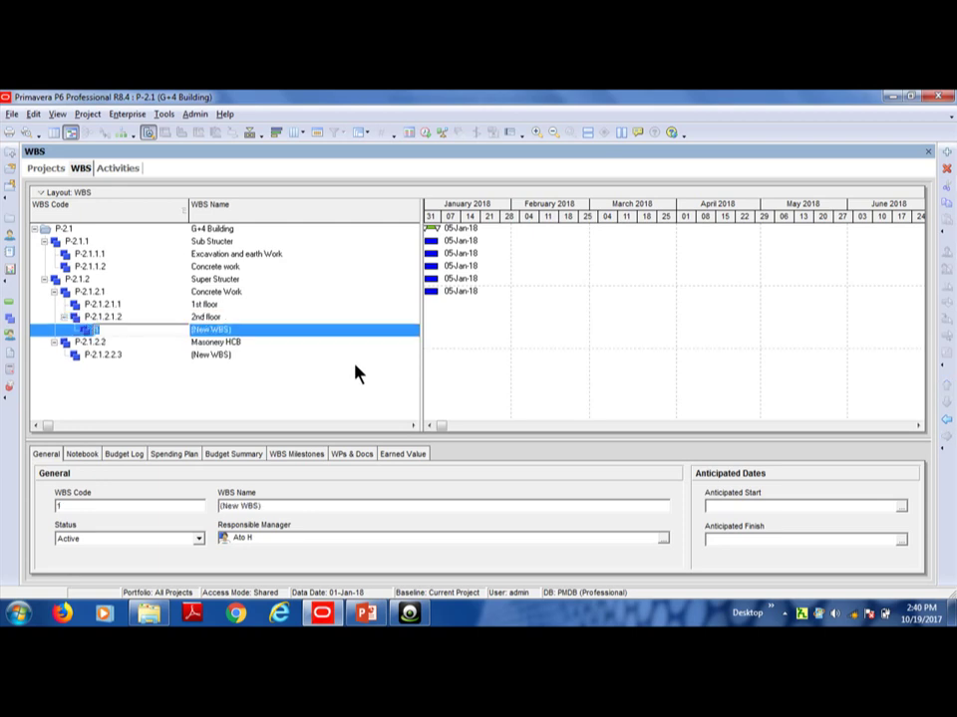
{"action": "type", "text": "3"}
{"action": "key", "text": "Return"}
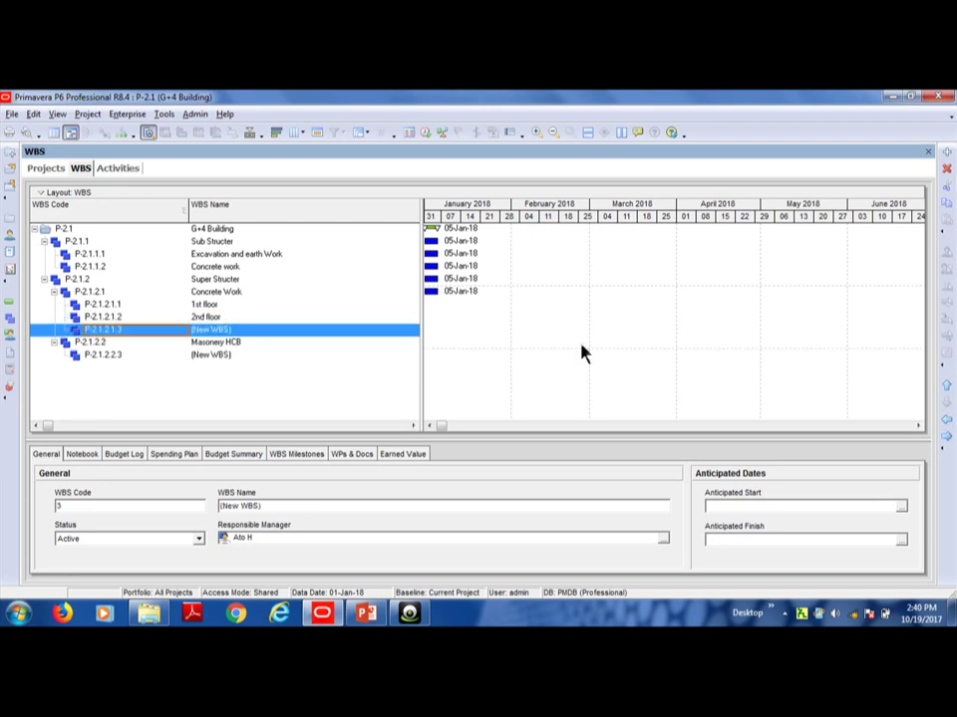
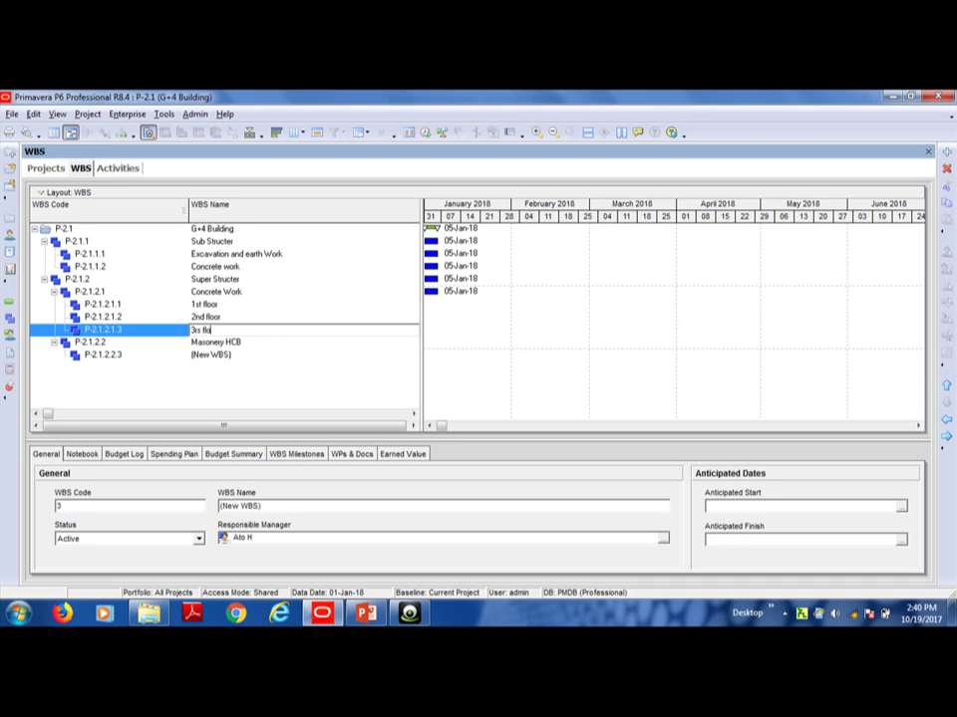
{"action": "left_click", "coordinate": [227, 317]}
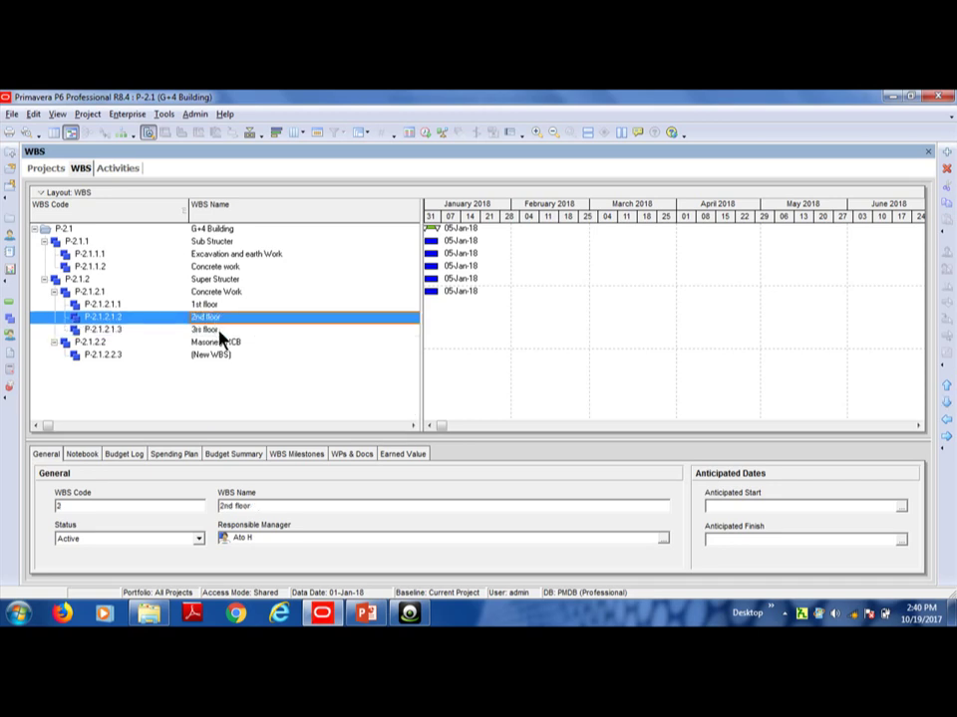
- Add a WBS element named "4th floor" at the same level as the other Concrete Work floors and return to the Activities view
{"action": "left_click", "coordinate": [219, 332]}
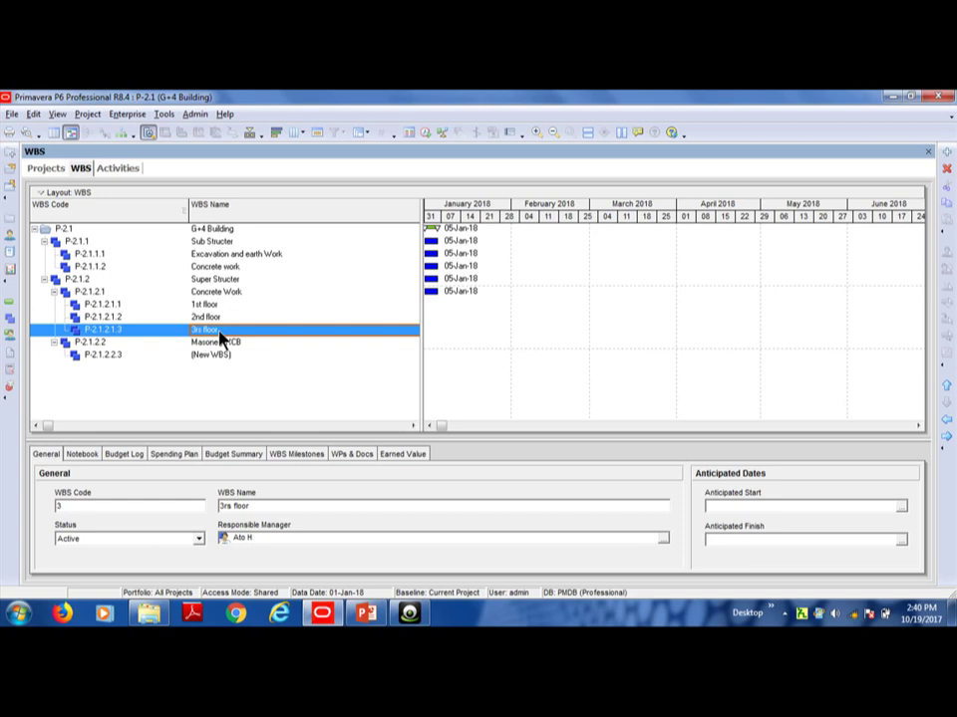
{"action": "key", "text": "Insert"}
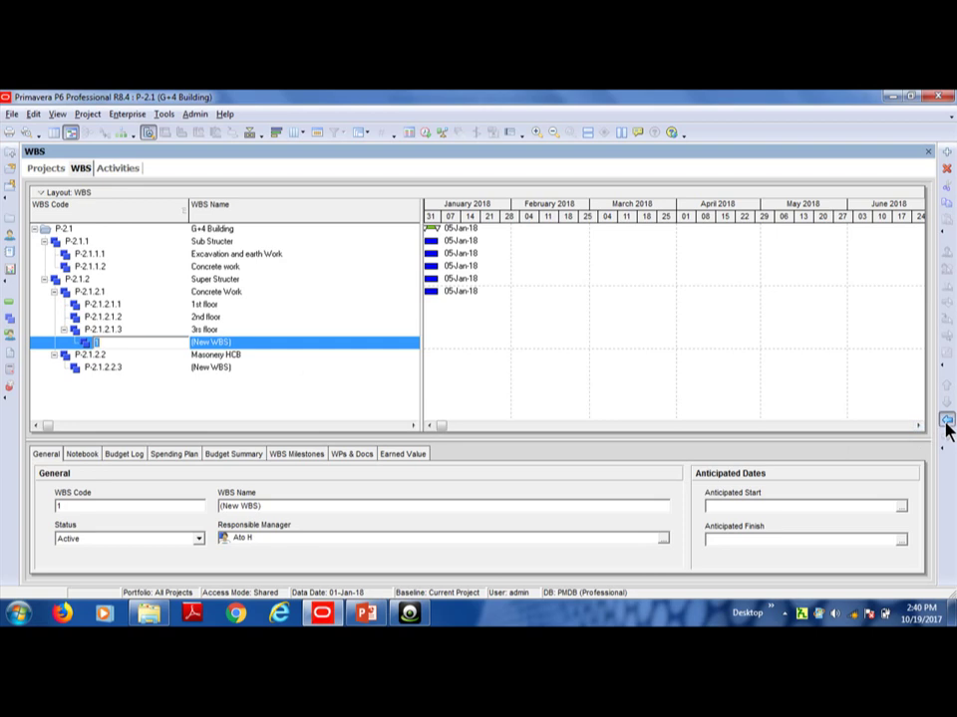
{"action": "left_click", "coordinate": [947, 423]}
{"action": "left_click", "coordinate": [239, 354]}
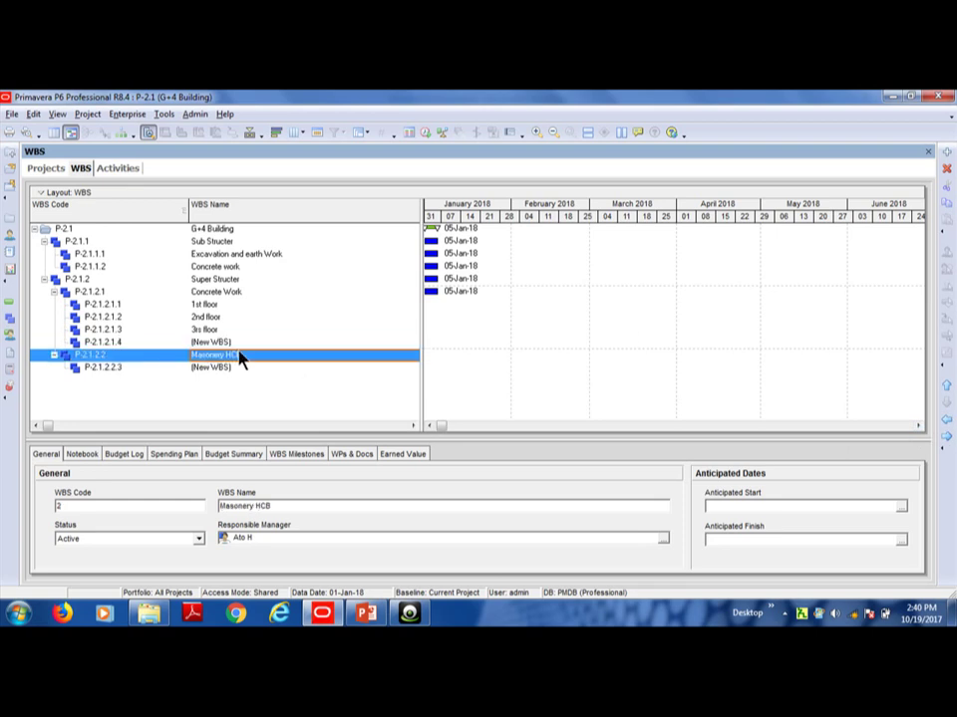
{"action": "left_click", "coordinate": [238, 342]}
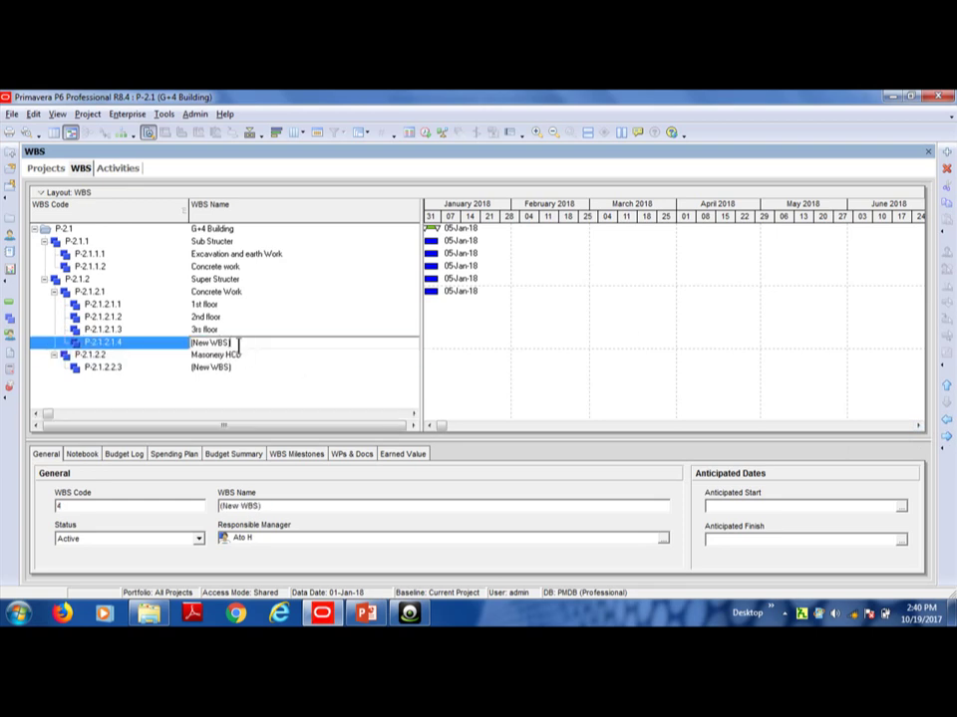
{"action": "key", "text": "BackSpace"}
{"action": "key", "text": "BackSpace"}
{"action": "key", "text": "BackSpace"}
{"action": "key", "text": "BackSpace"}
{"action": "key", "text": "BackSpace"}
{"action": "key", "text": "BackSpace"}
{"action": "key", "text": "BackSpace"}
{"action": "key", "text": "BackSpace"}
{"action": "key", "text": "BackSpace"}
{"action": "type", "text": "4th fo"}
{"action": "key", "text": "BackSpace"}
{"action": "type", "text": "loor"}
{"action": "left_click", "coordinate": [226, 307]}
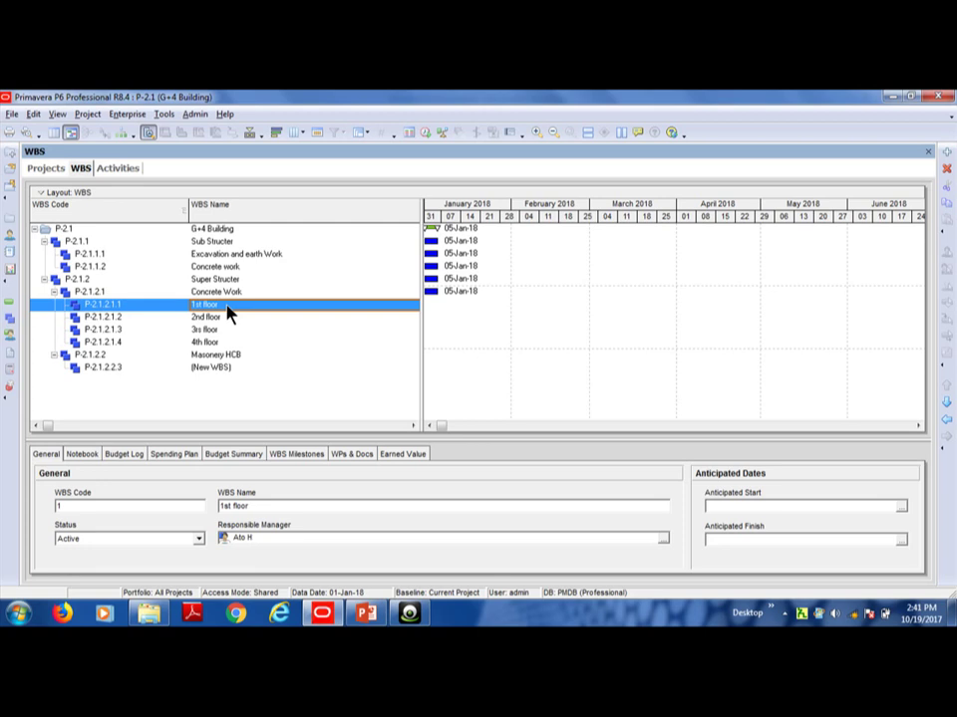
{"action": "left_click", "coordinate": [138, 173]}
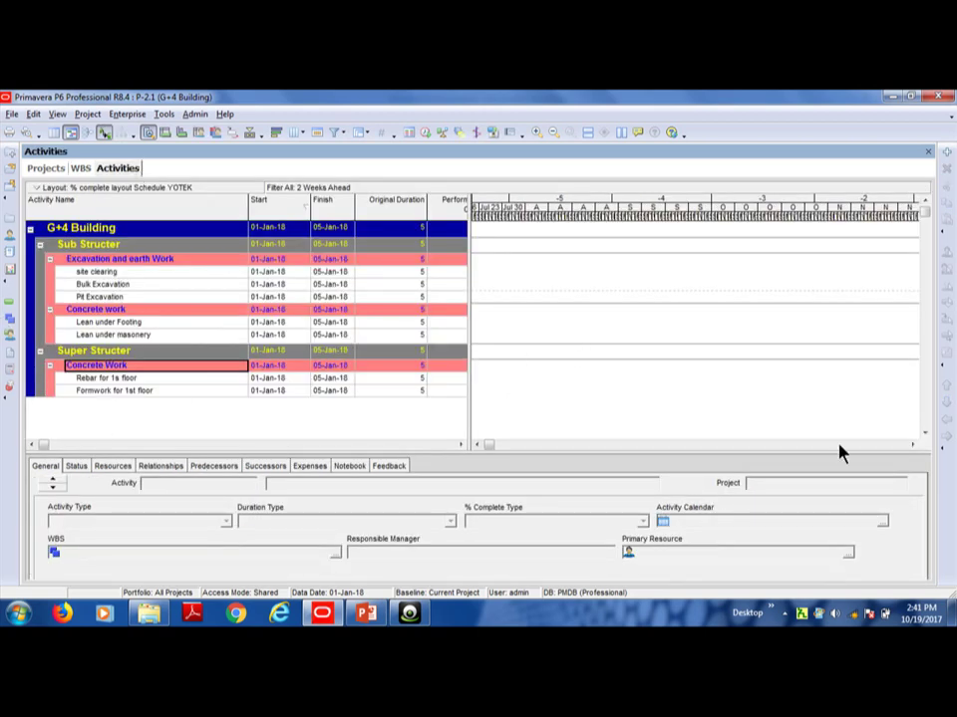
- Assign the activity "Rebar for 1s floor" to the 1st floor WBS element under Super Structer's Concrete Work
{"action": "left_click", "coordinate": [122, 379]}
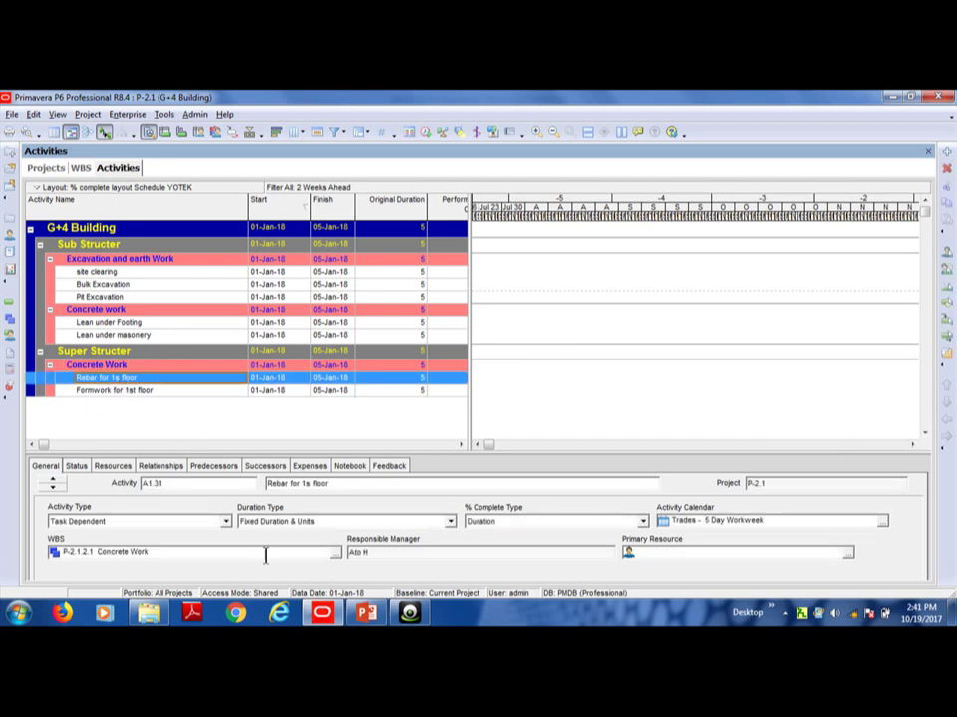
{"action": "left_click", "coordinate": [335, 554]}
{"action": "left_click", "coordinate": [382, 400]}
{"action": "left_click", "coordinate": [445, 336]}
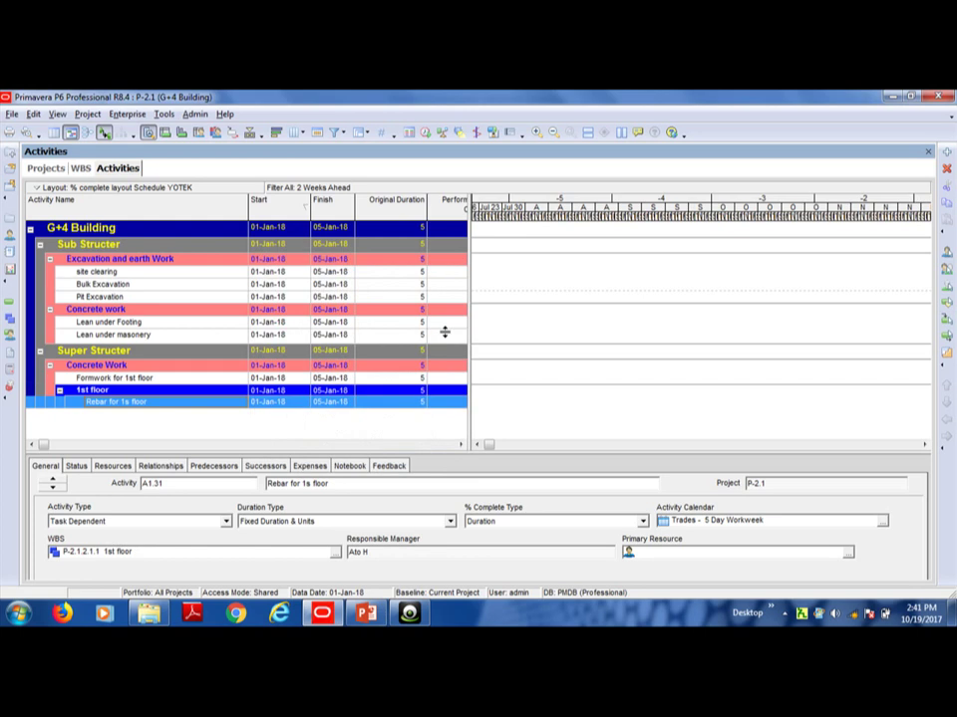
- Cut the activity "Formwork for 1st floor", paste it into the 1st floor WBS element, and expand that band
{"action": "left_click", "coordinate": [140, 379]}
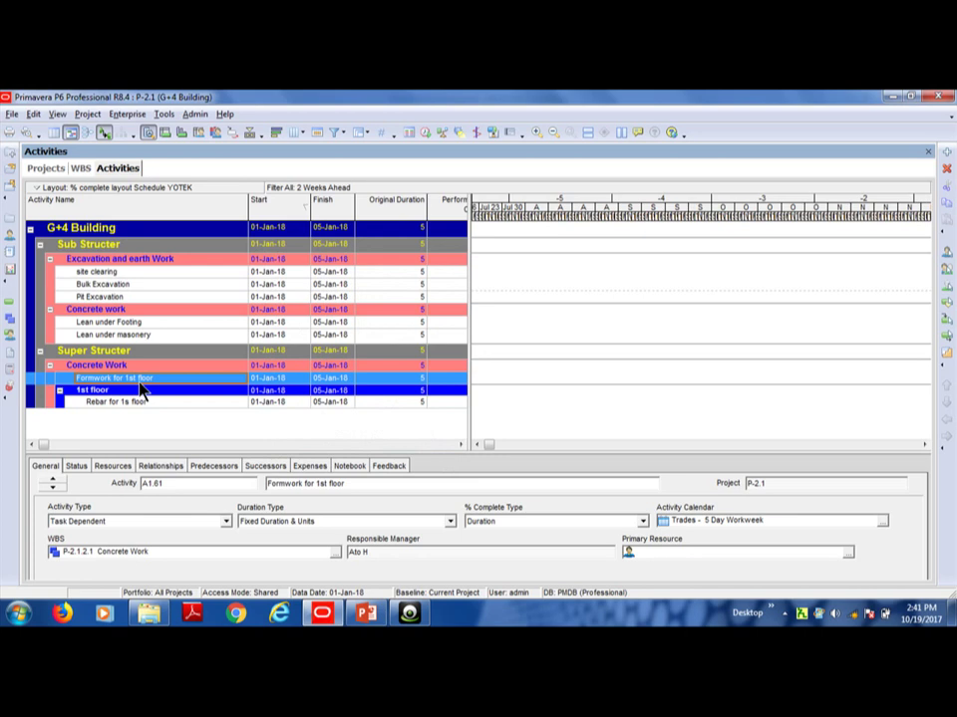
{"action": "right_click", "coordinate": [141, 388]}
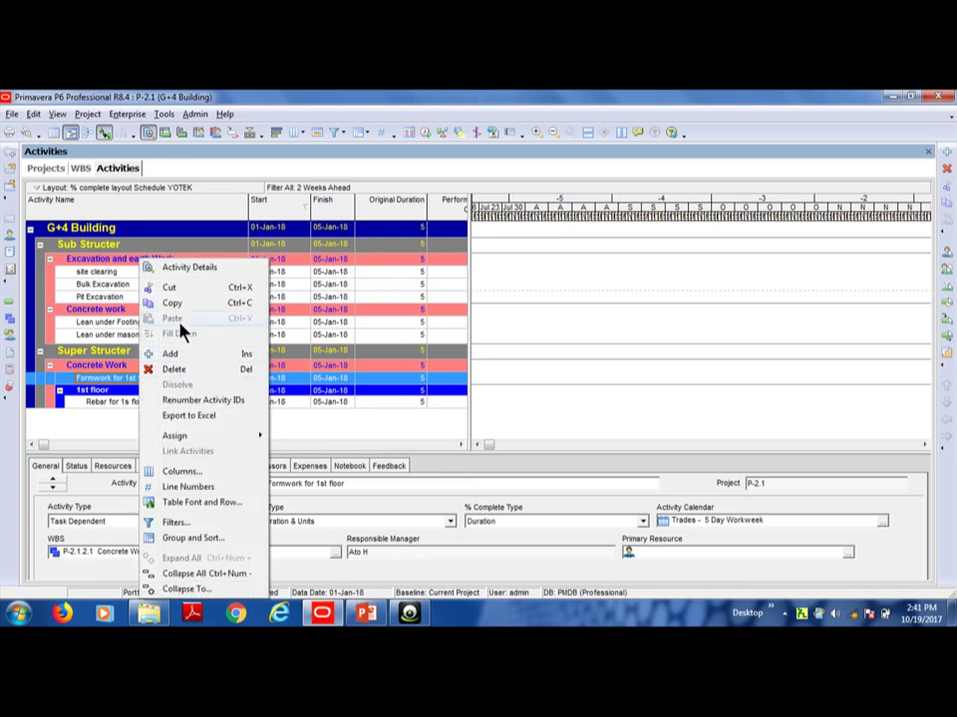
{"action": "left_click", "coordinate": [179, 288]}
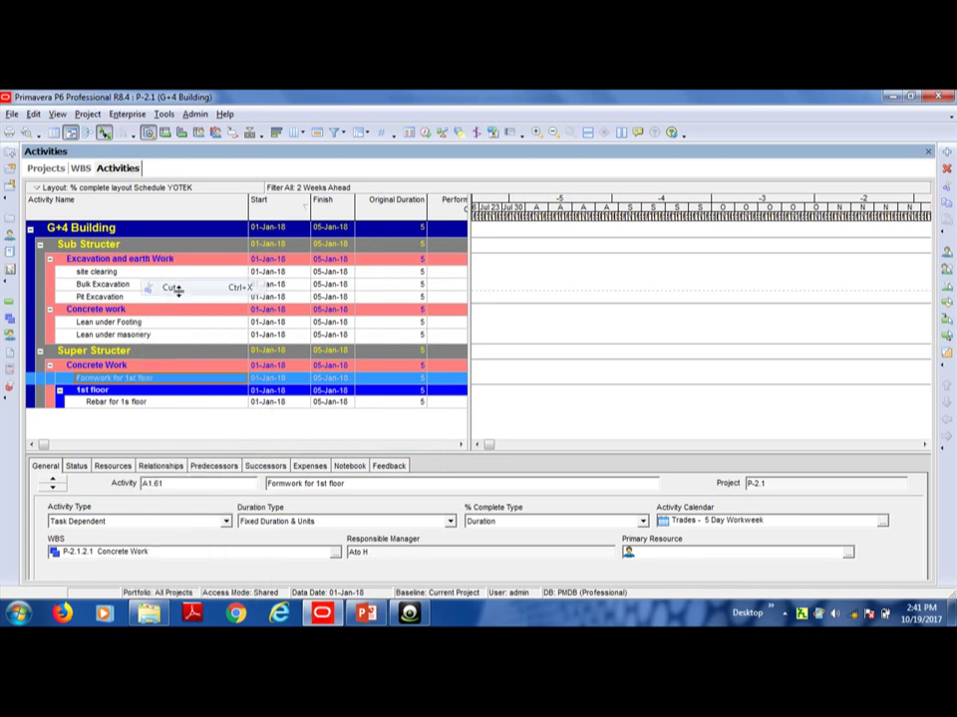
{"action": "double_click", "coordinate": [104, 391]}
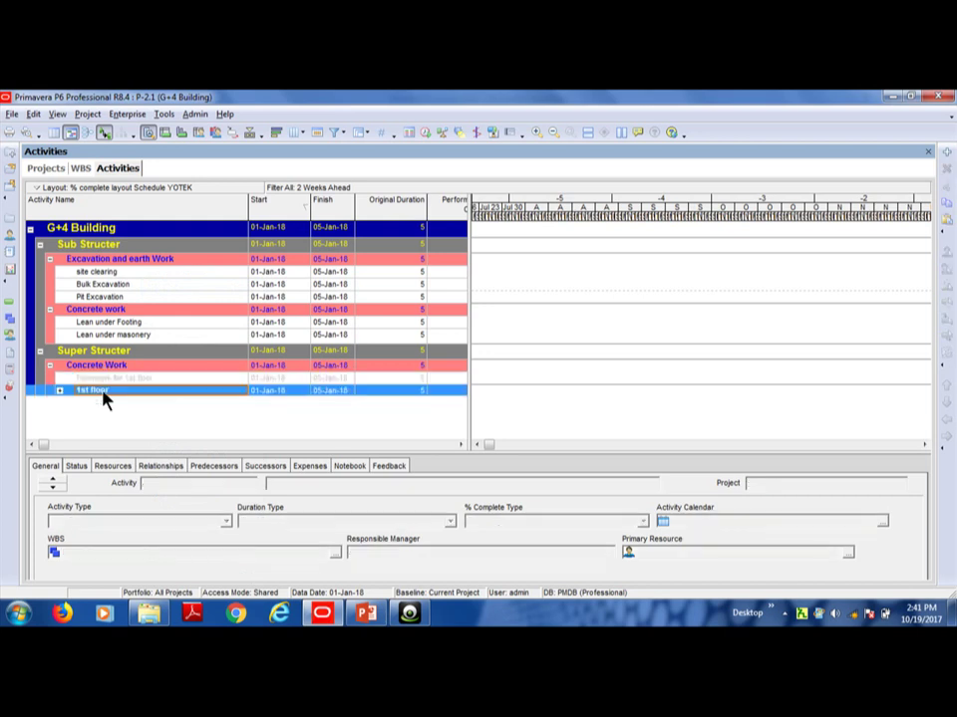
{"action": "right_click", "coordinate": [104, 398]}
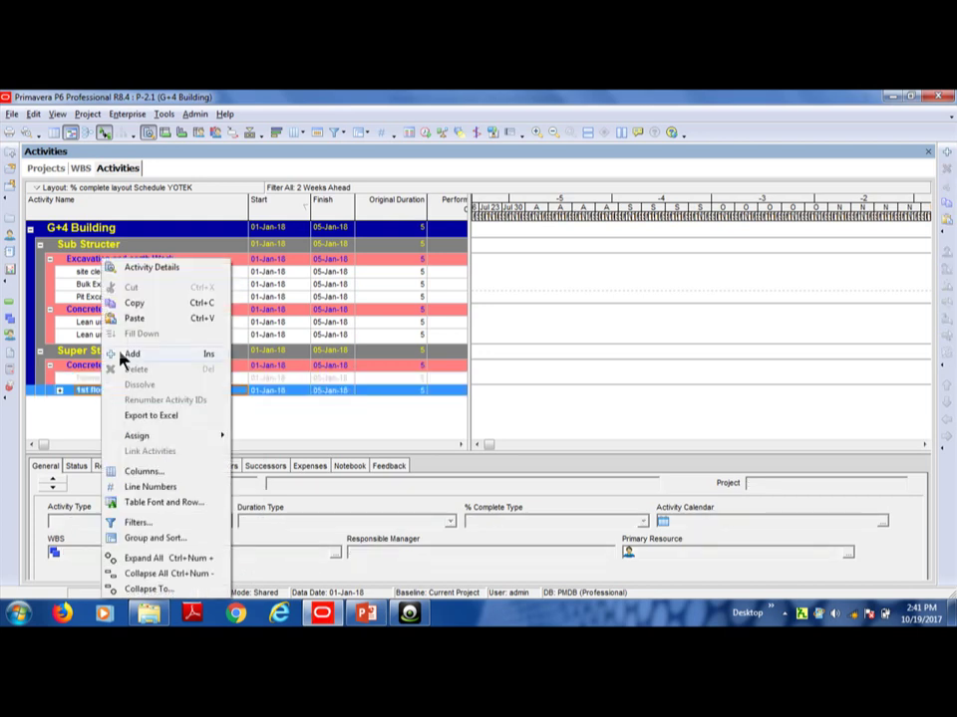
{"action": "left_click", "coordinate": [133, 319]}
{"action": "left_click", "coordinate": [60, 379]}
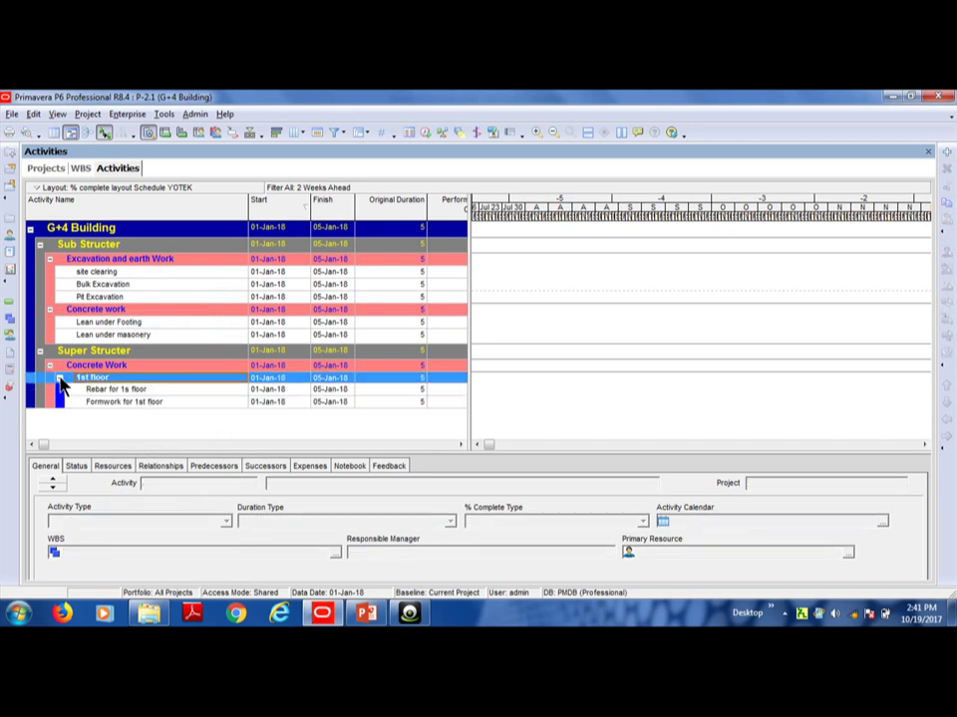
- Copy the rebar and formwork activities and paste duplicates into the 1st floor band, incrementing the activity IDs by 10
{"action": "left_click", "coordinate": [110, 392]}
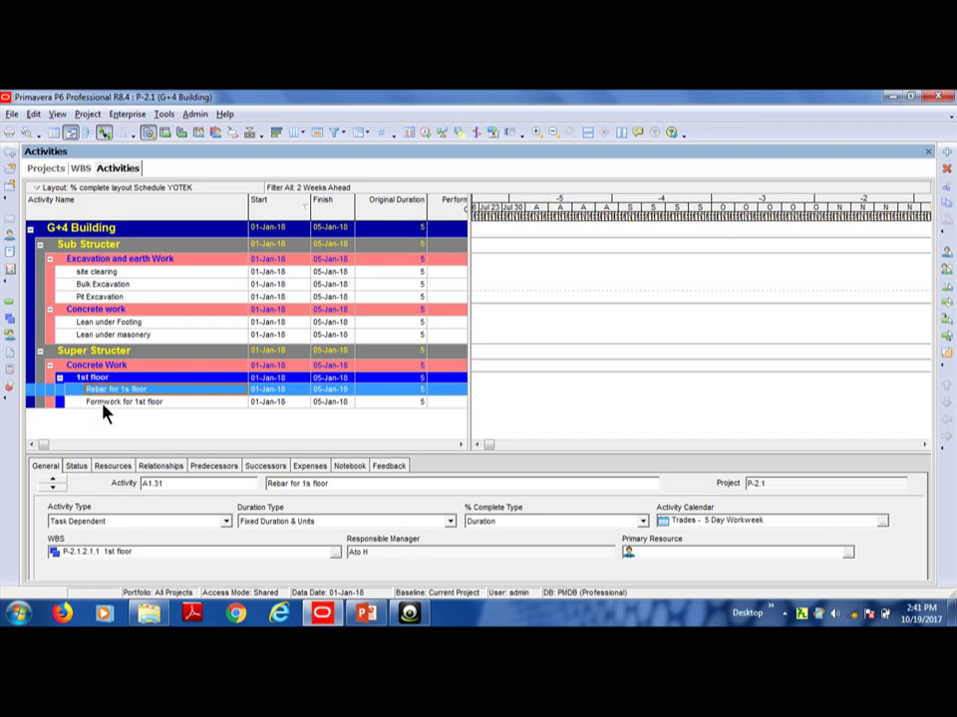
{"action": "left_click", "coordinate": [105, 402], "text": "shift"}
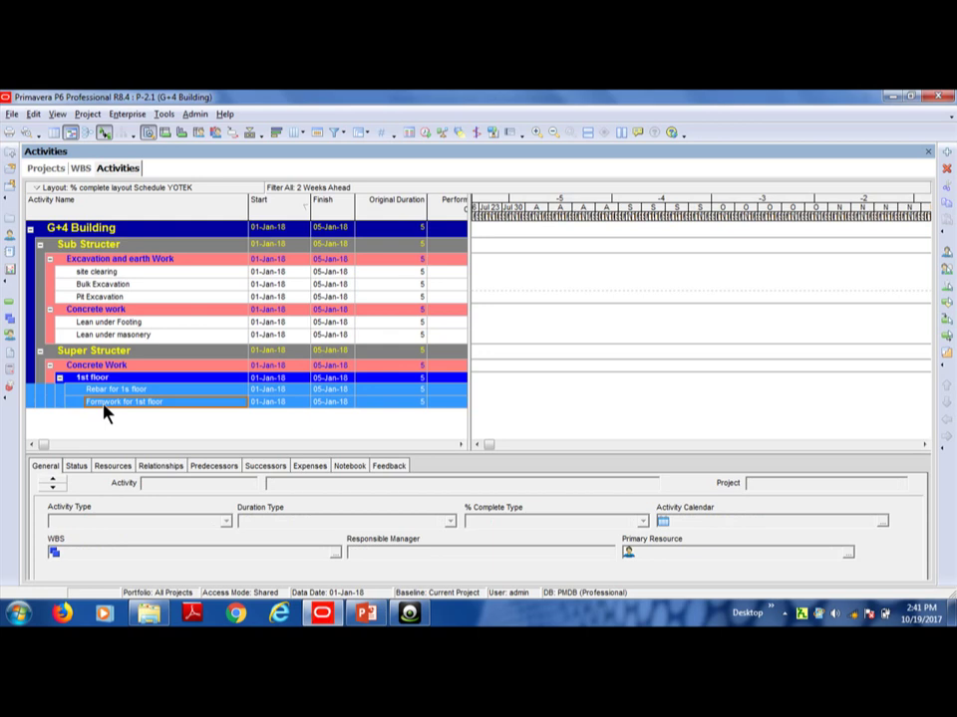
{"action": "right_click", "coordinate": [107, 410]}
{"action": "left_click", "coordinate": [147, 303]}
{"action": "left_click", "coordinate": [107, 380]}
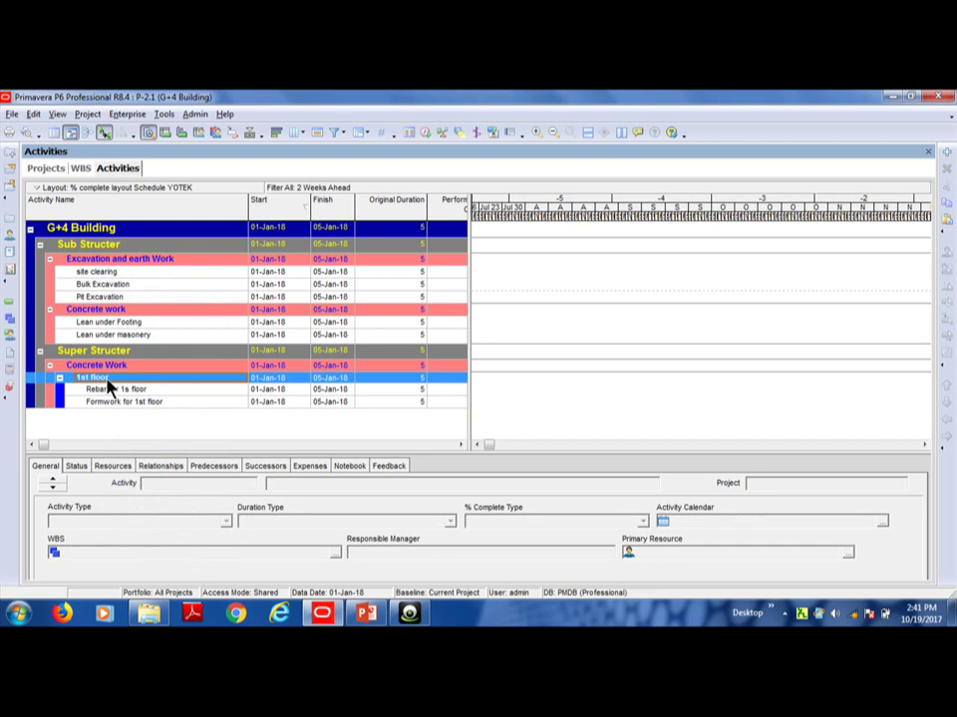
{"action": "right_click", "coordinate": [107, 383]}
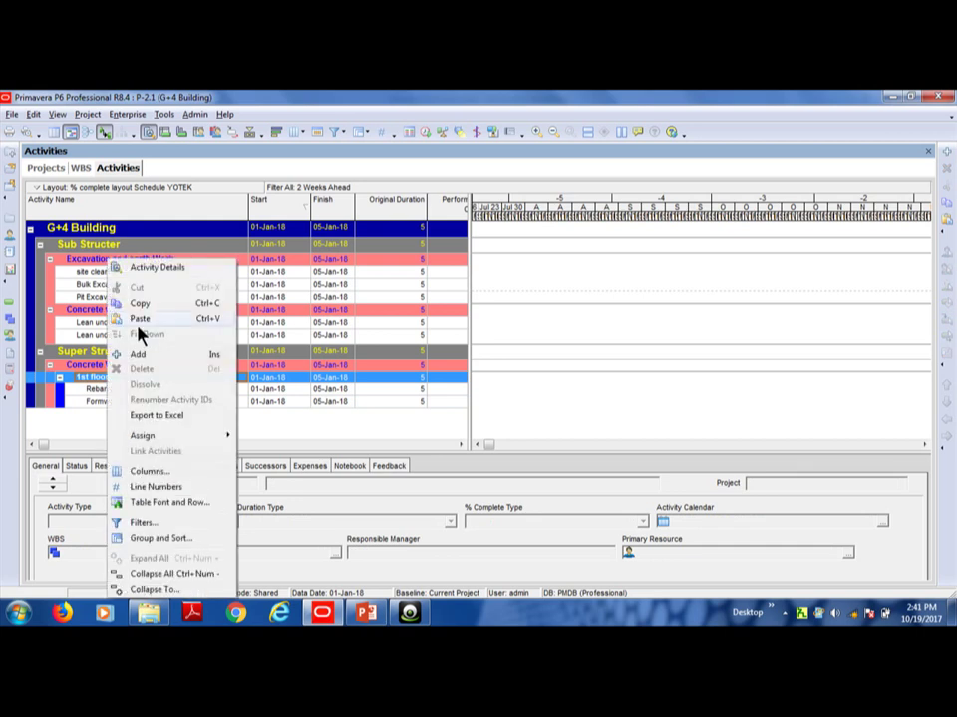
{"action": "left_click", "coordinate": [138, 317]}
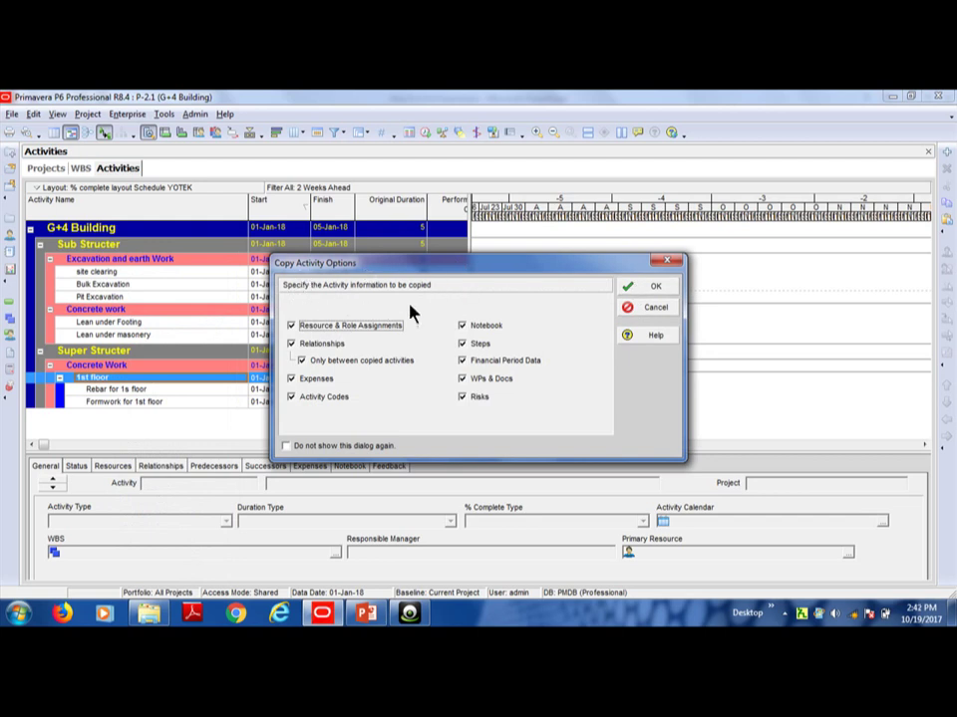
{"action": "left_click", "coordinate": [468, 380]}
{"action": "left_click", "coordinate": [659, 285]}
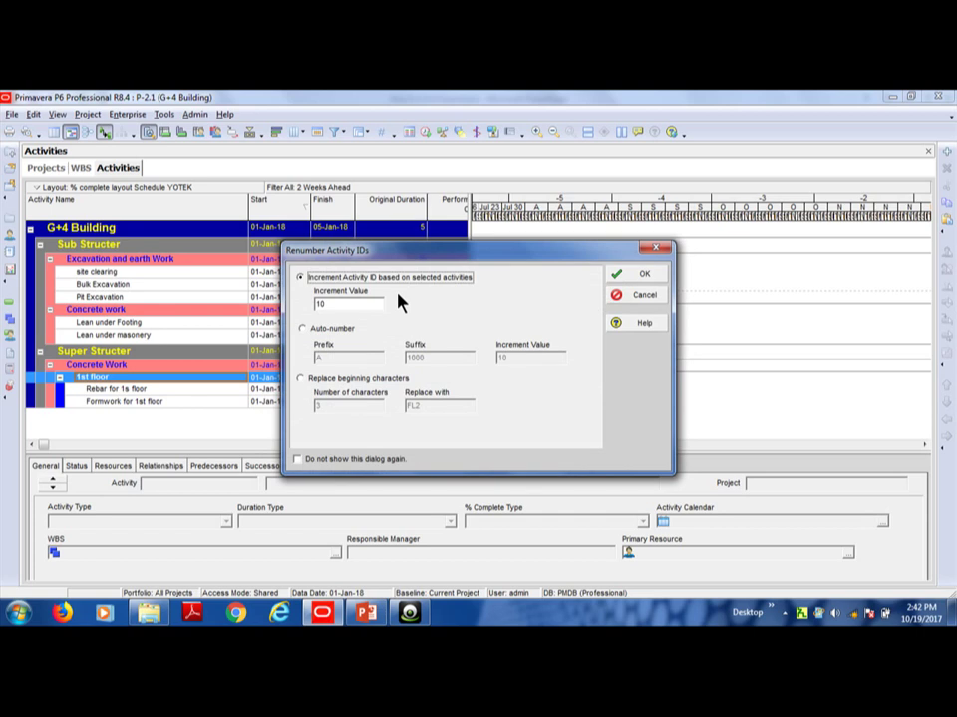
{"action": "left_click", "coordinate": [629, 273]}
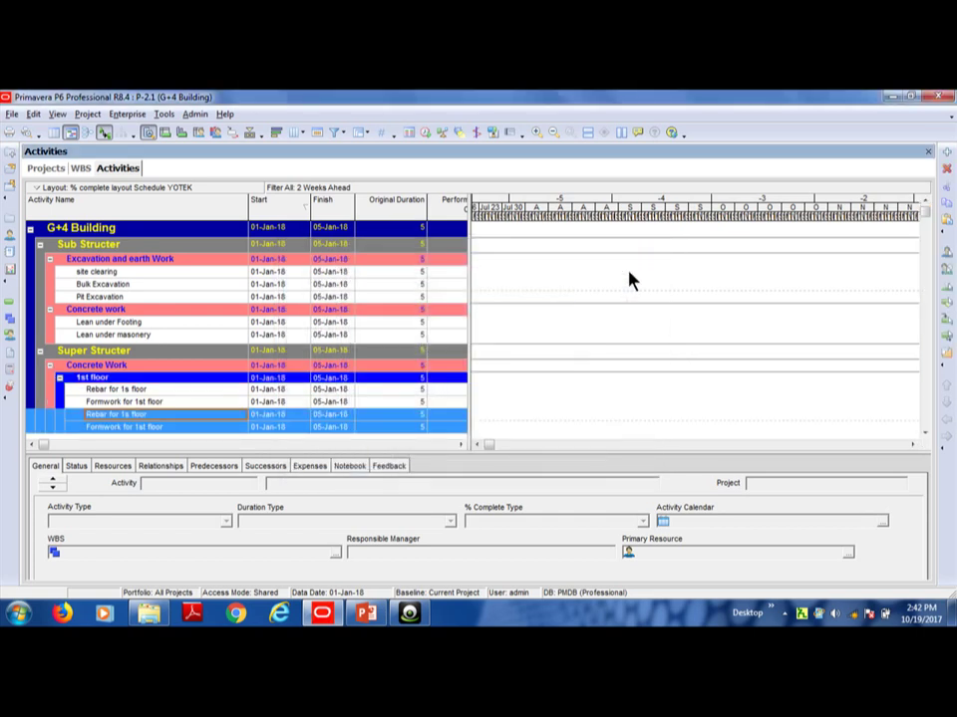
- Assign the duplicated rebar activity to the 2nd floor WBS element under Concrete Work
{"action": "left_click", "coordinate": [122, 417]}
{"action": "key", "text": "Escape"}
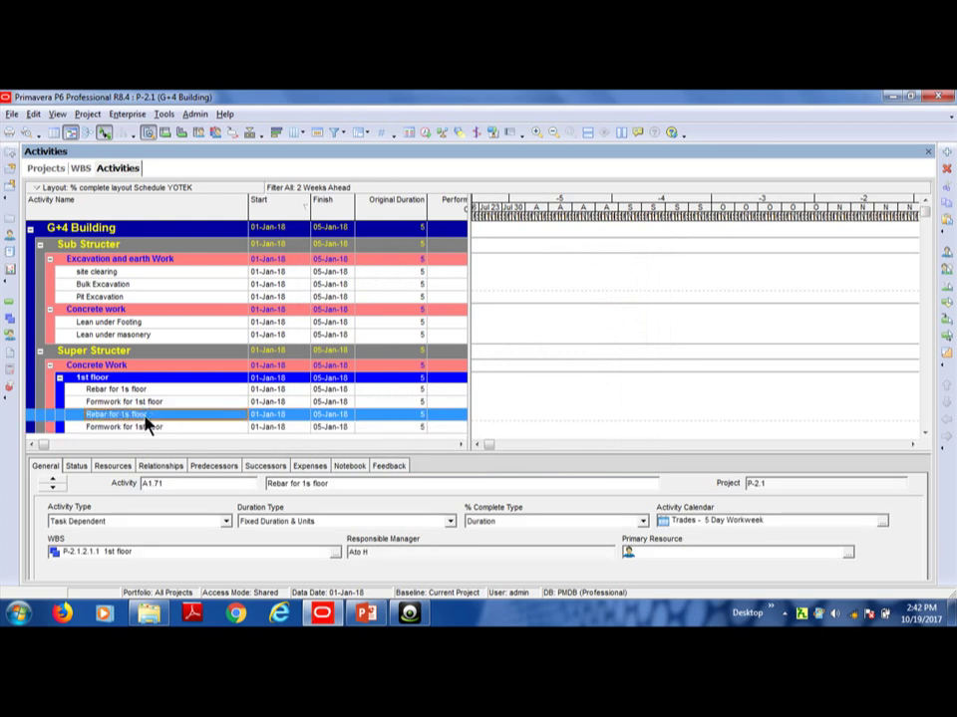
{"action": "left_click", "coordinate": [335, 552]}
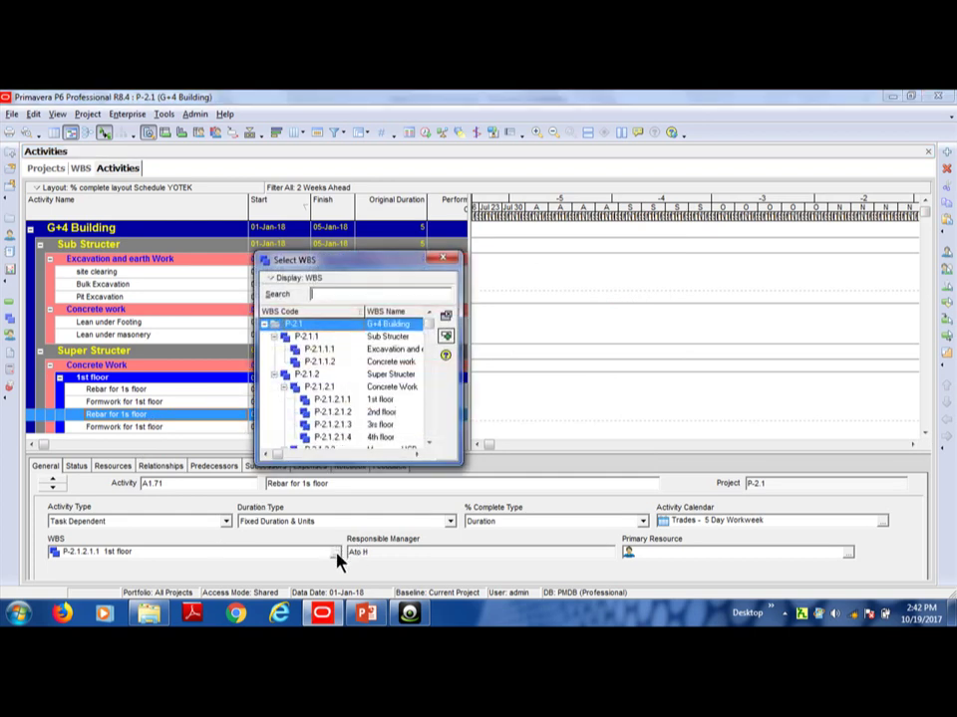
{"action": "left_click", "coordinate": [386, 412]}
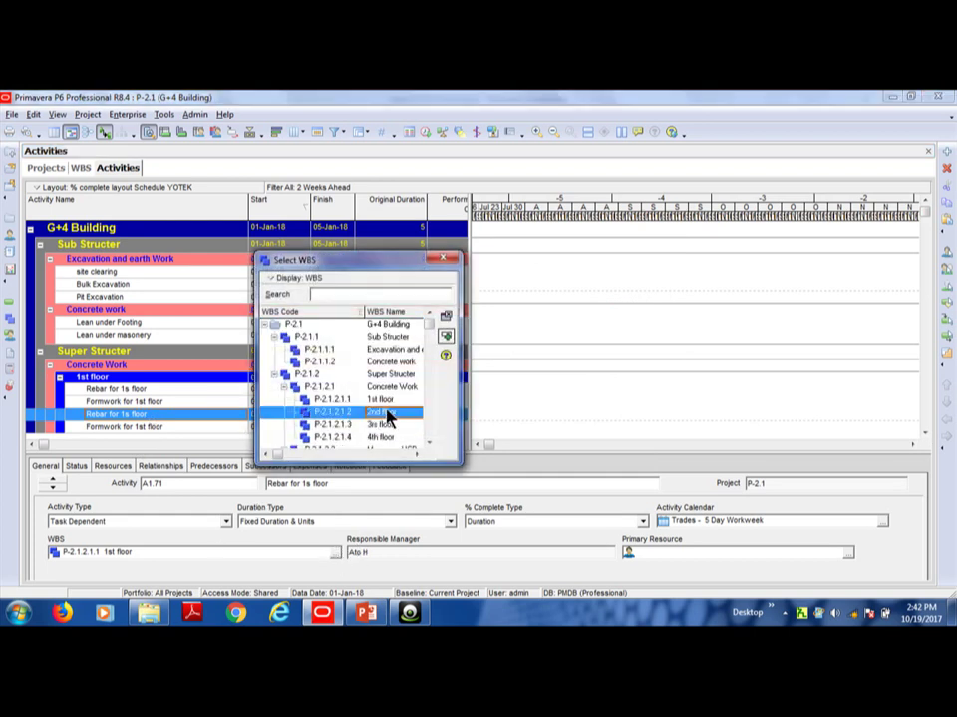
{"action": "left_click", "coordinate": [445, 342]}
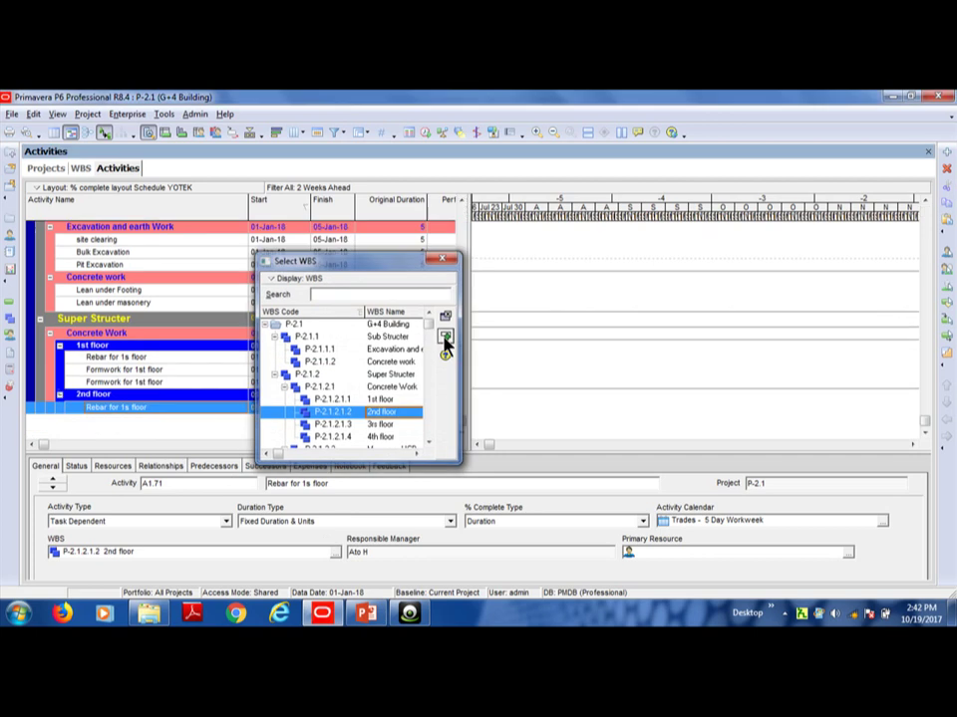
- Rename the rebar activity in the 2nd floor band to "Rebar for 2nd floor"
{"action": "left_click", "coordinate": [129, 382]}
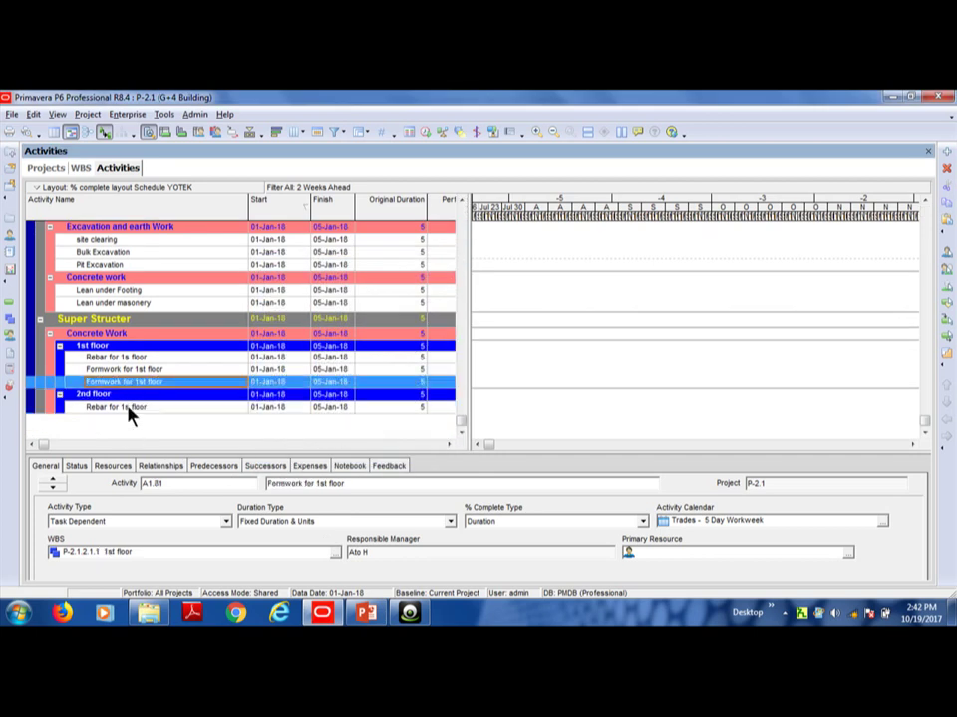
{"action": "left_click", "coordinate": [128, 408]}
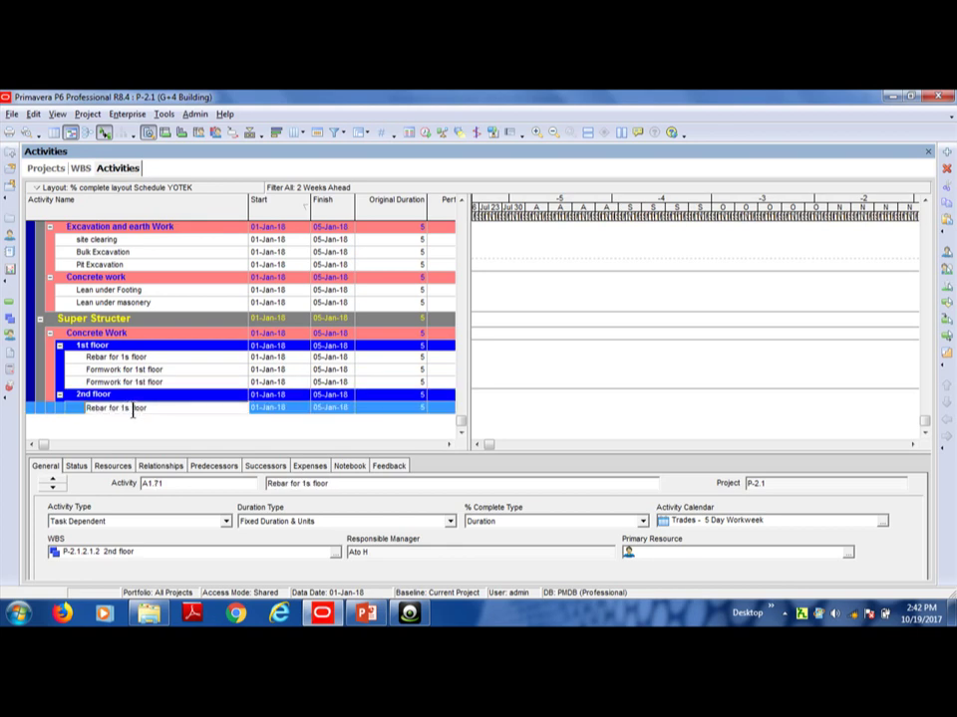
{"action": "key", "text": "BackSpace"}
{"action": "key", "text": "BackSpace"}
{"action": "type", "text": "2nd"}
- Move the duplicated formwork activity from the 1st floor band into the 2nd floor band, below the rebar activity
{"action": "left_click", "coordinate": [136, 383]}
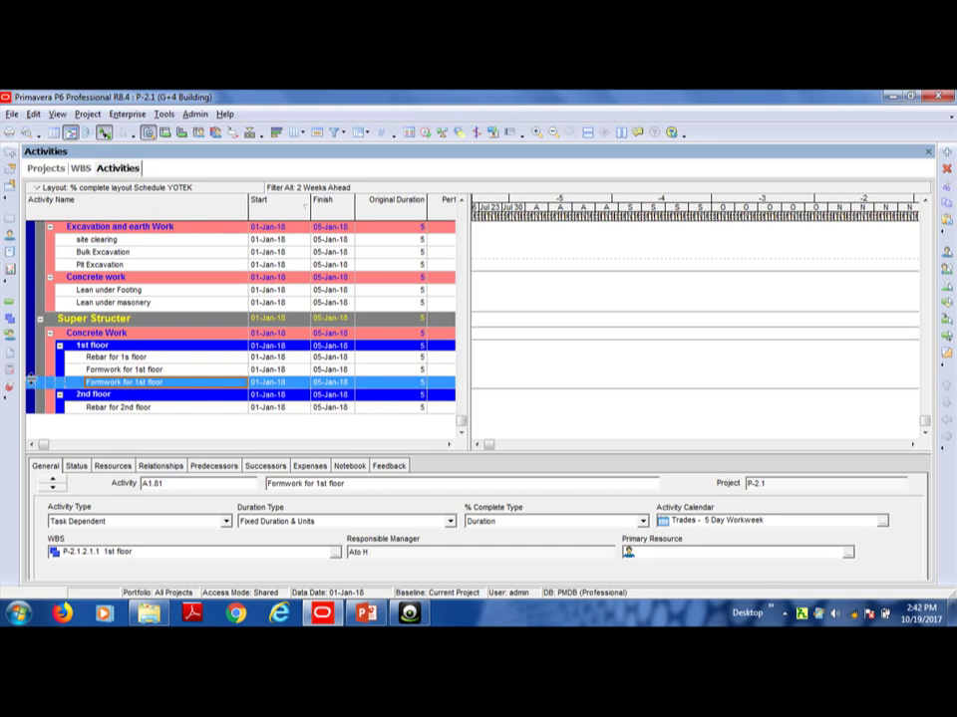
{"action": "scroll", "coordinate": [33, 391], "scroll_direction": "up", "scroll_amount": 1}
{"action": "left_click_drag", "start_coordinate": [33, 404], "coordinate": [43, 431]}
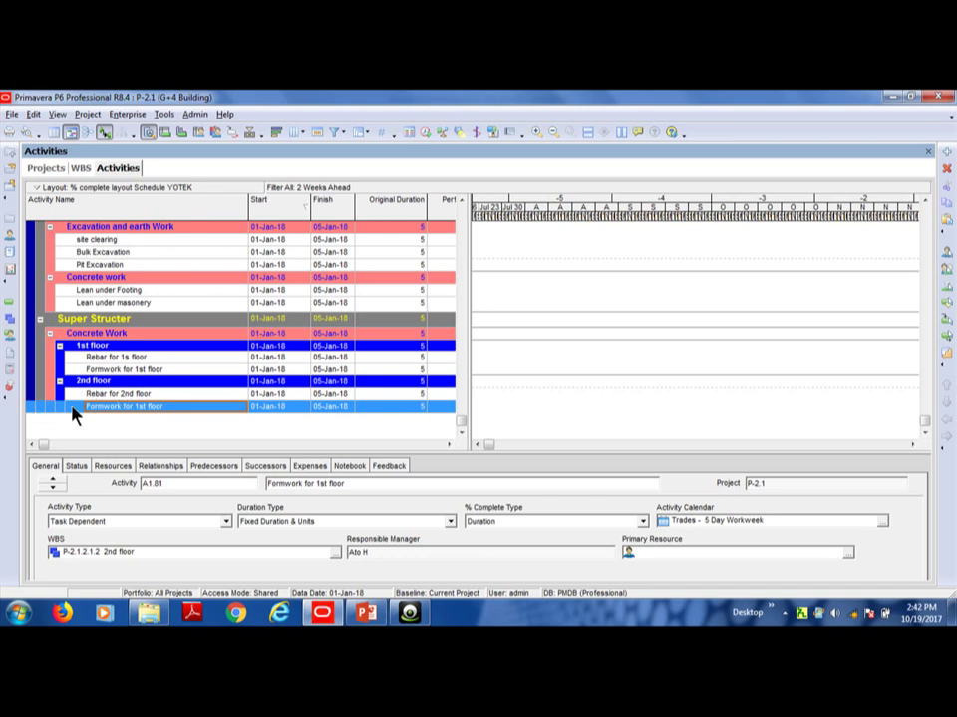
- Rename the formwork activity in the 2nd floor band to "Formwork for 2nd floor"
{"action": "left_click", "coordinate": [142, 407]}
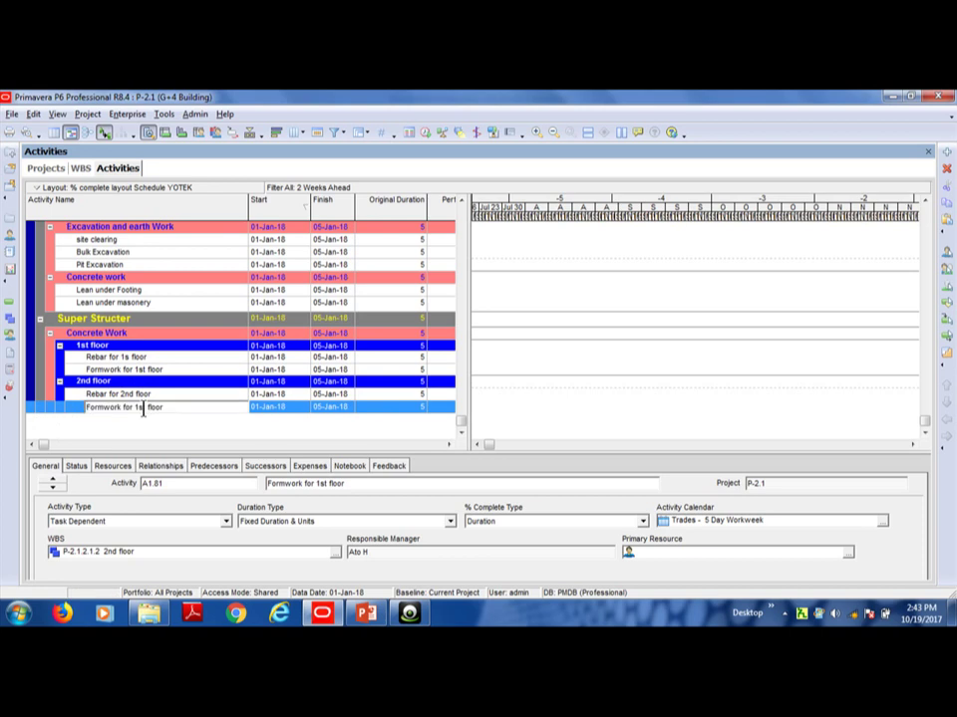
{"action": "key", "text": "BackSpace"}
{"action": "key", "text": "BackSpace"}
{"action": "key", "text": "BackSpace"}
{"action": "type", "text": "2nd"}
- Add an activity named "C-25 for 1st floor" below the formwork activity in the 1st floor band
{"action": "left_click", "coordinate": [141, 370]}
{"action": "left_click", "coordinate": [153, 369]}
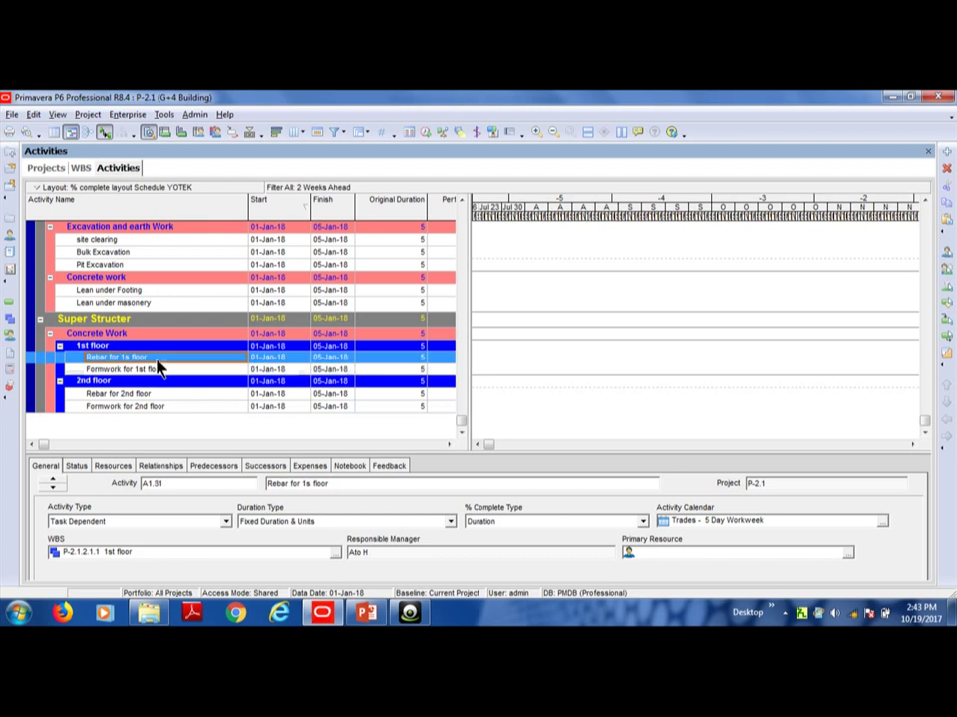
{"action": "key", "text": "Return"}
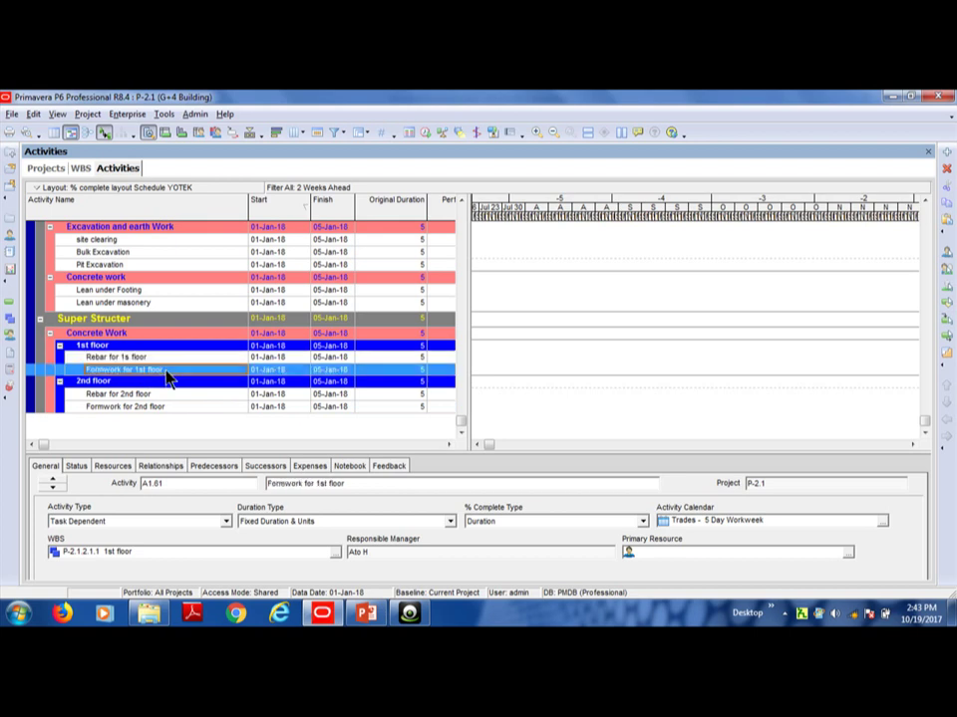
{"action": "key", "text": "Insert"}
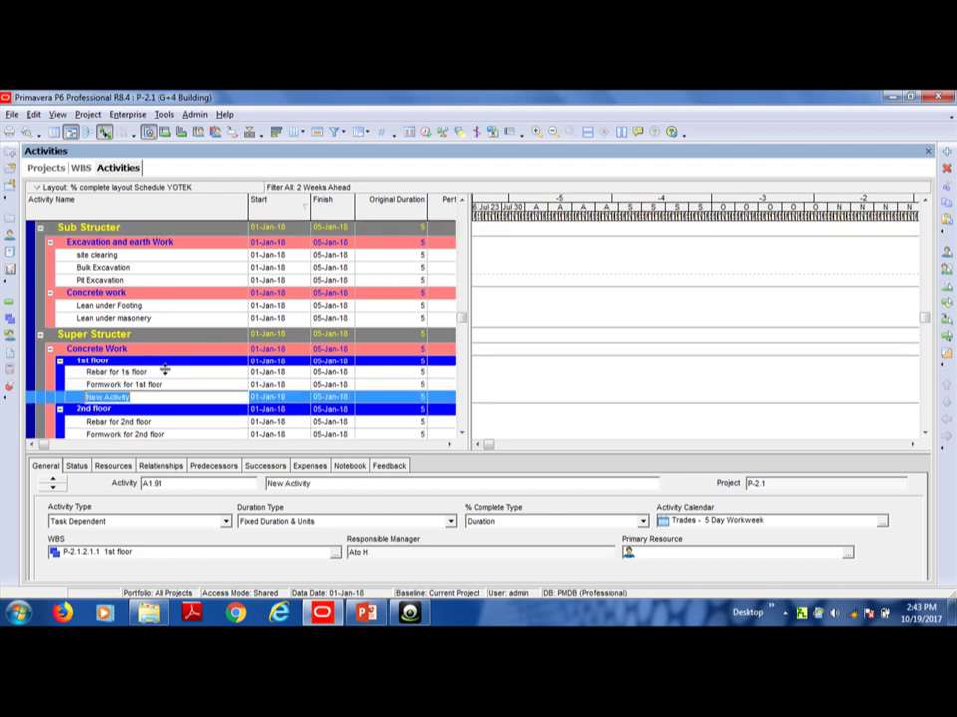
{"action": "type", "text": "C-25 for 1st floor"}
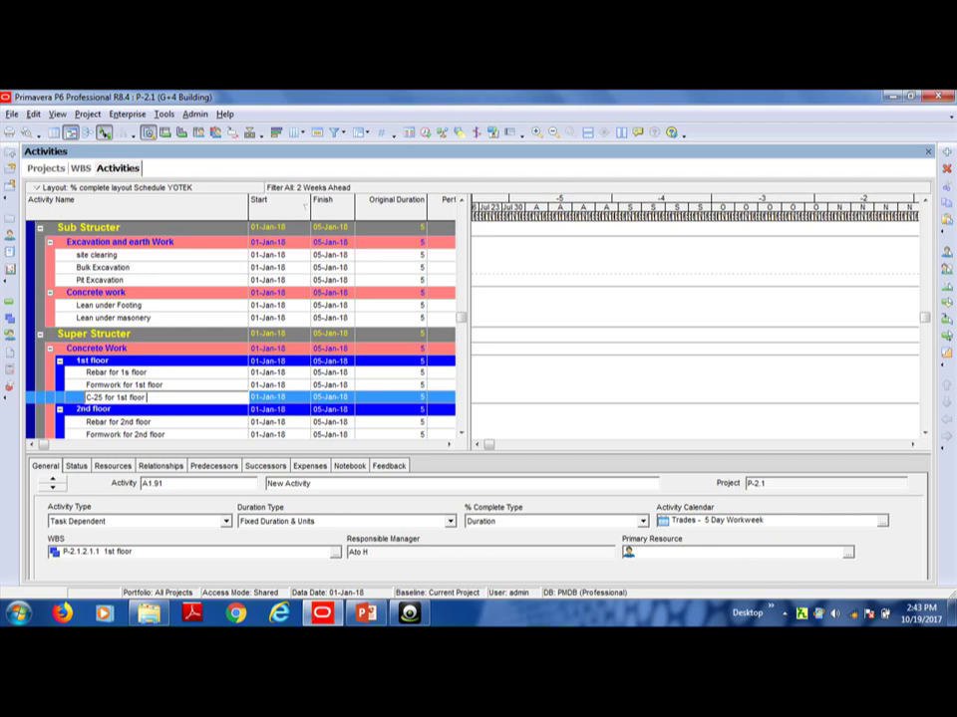
- Add an activity named "C-25 for 2nd floor" below the formwork activity in the 2nd floor band
{"action": "left_click", "coordinate": [460, 433]}
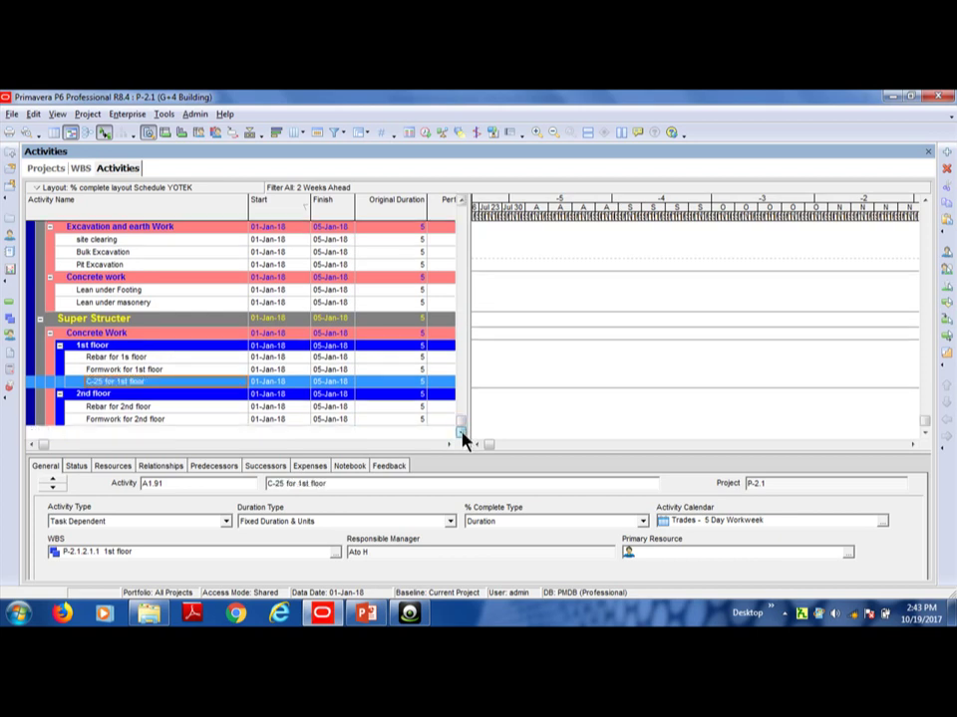
{"action": "left_click", "coordinate": [186, 421]}
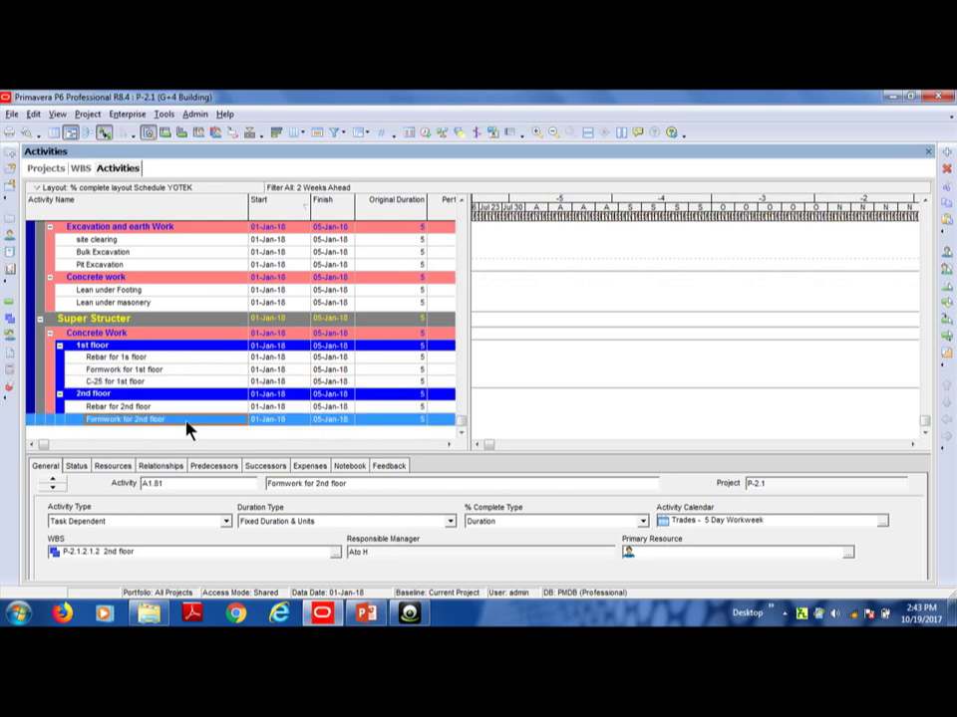
{"action": "key", "text": "Insert"}
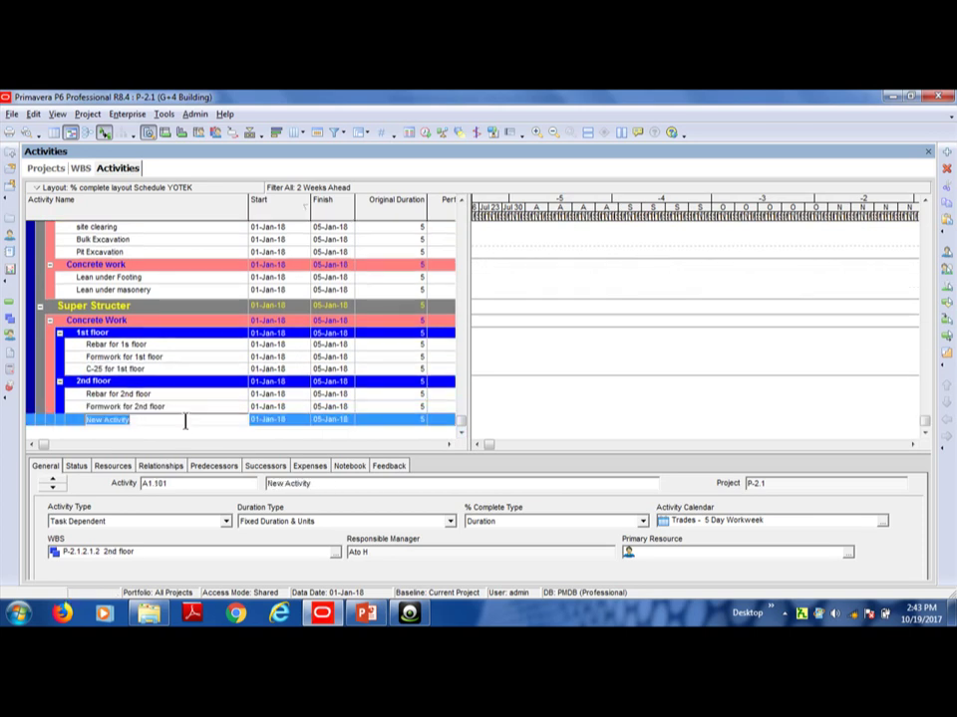
{"action": "type", "text": "C-25"}
{"action": "type", "text": "vfor"}
{"action": "type", "text": " 2nd f"}
{"action": "type", "text": "loor"}
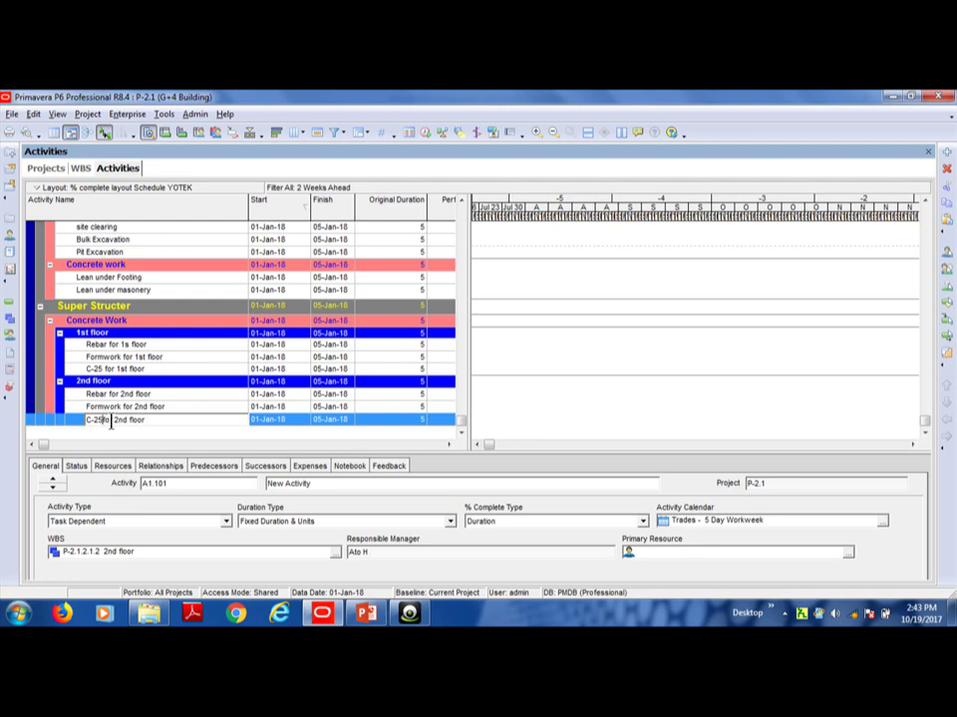
{"action": "left_click", "coordinate": [143, 409]}
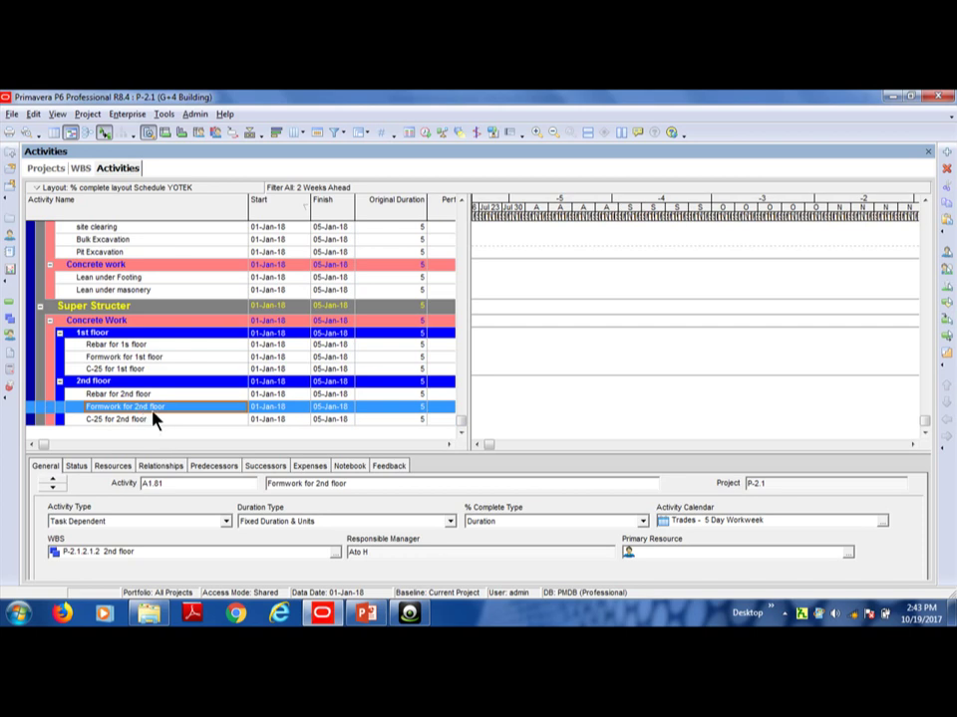
{"action": "left_click", "coordinate": [153, 419]}
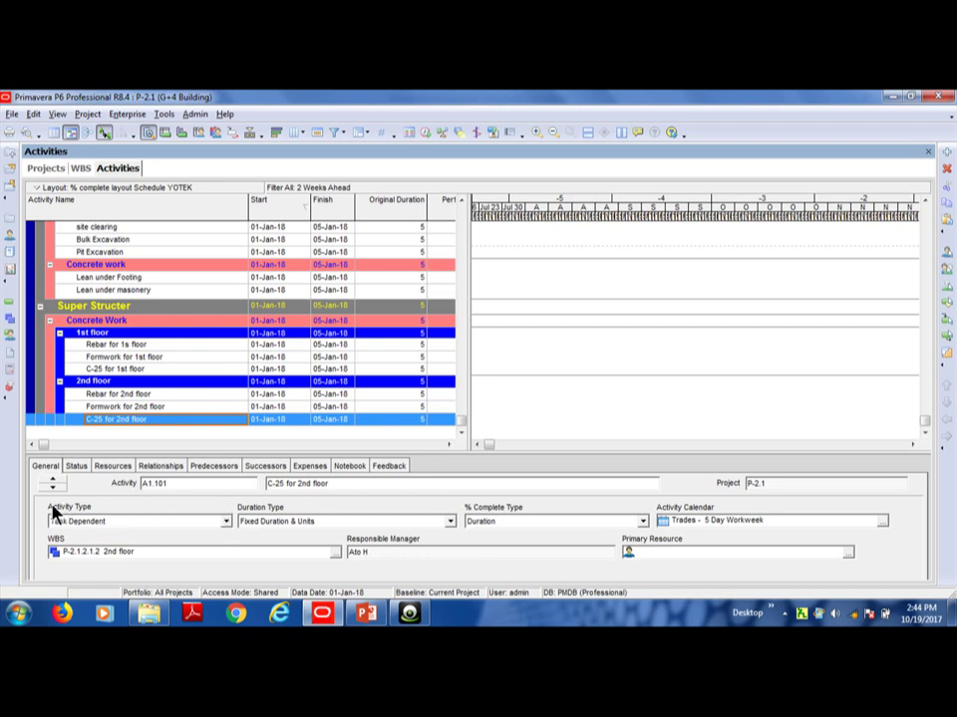
- Switch to the PowerPoint presentation and review the Activities slides from slide 43 through the Activity types slide
{"action": "left_click", "coordinate": [366, 614]}
{"action": "left_click", "coordinate": [70, 495]}
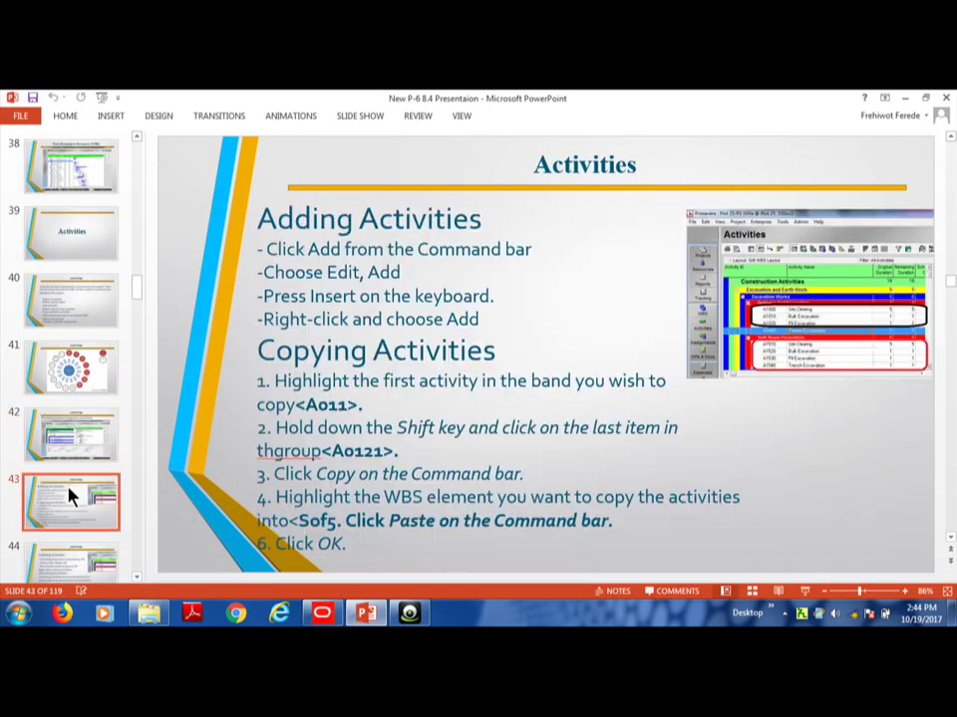
{"action": "key", "text": "Down"}
{"action": "key", "text": "Down"}
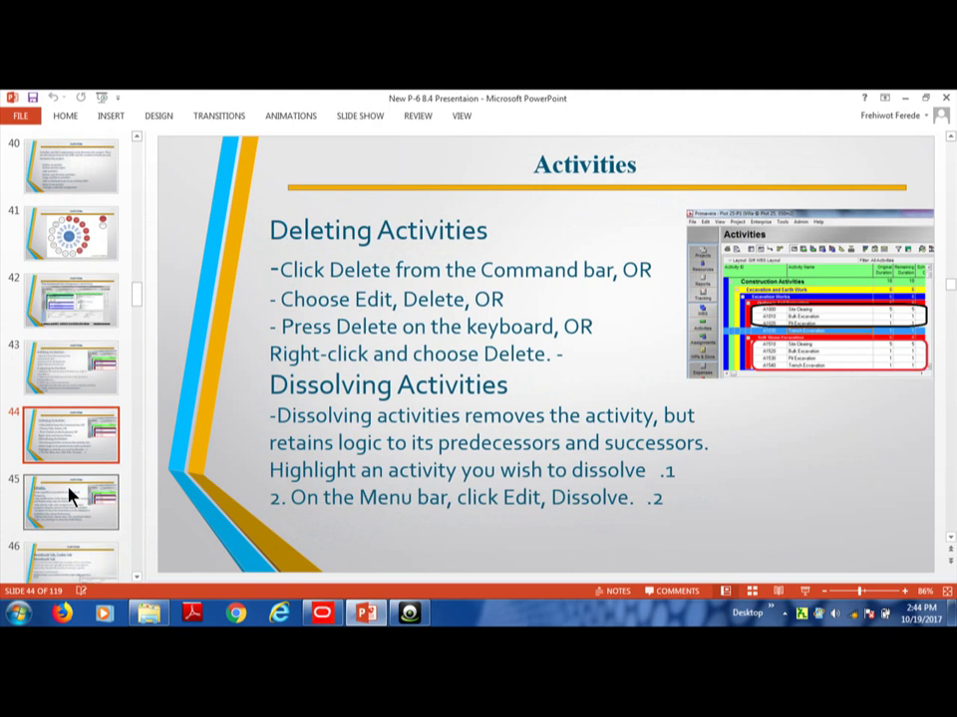
{"action": "key", "text": "Down"}
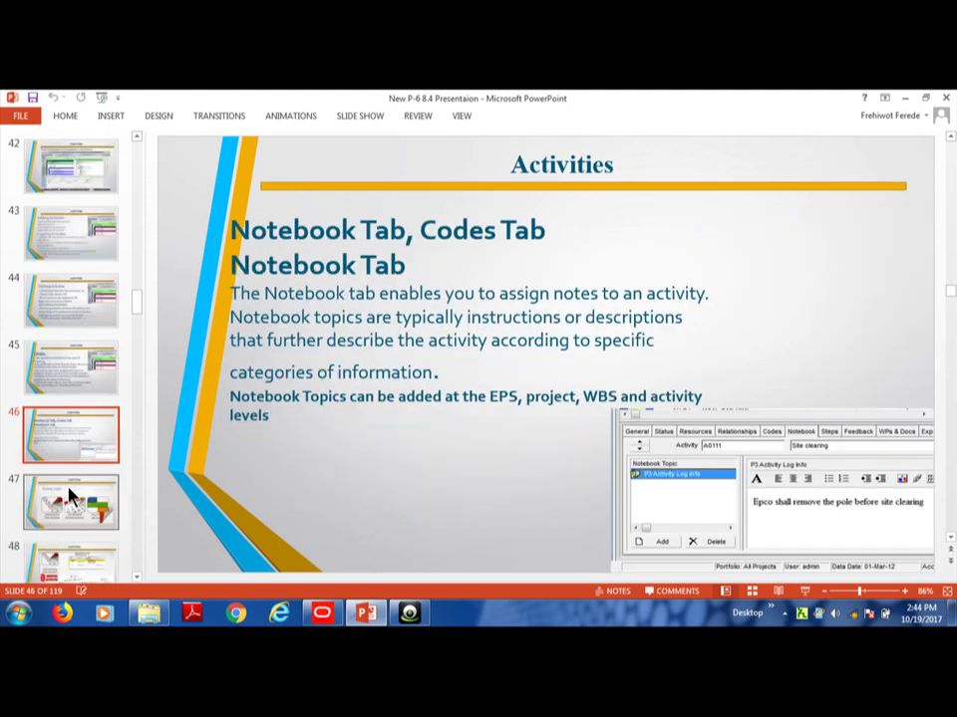
{"action": "key", "text": "Down"}
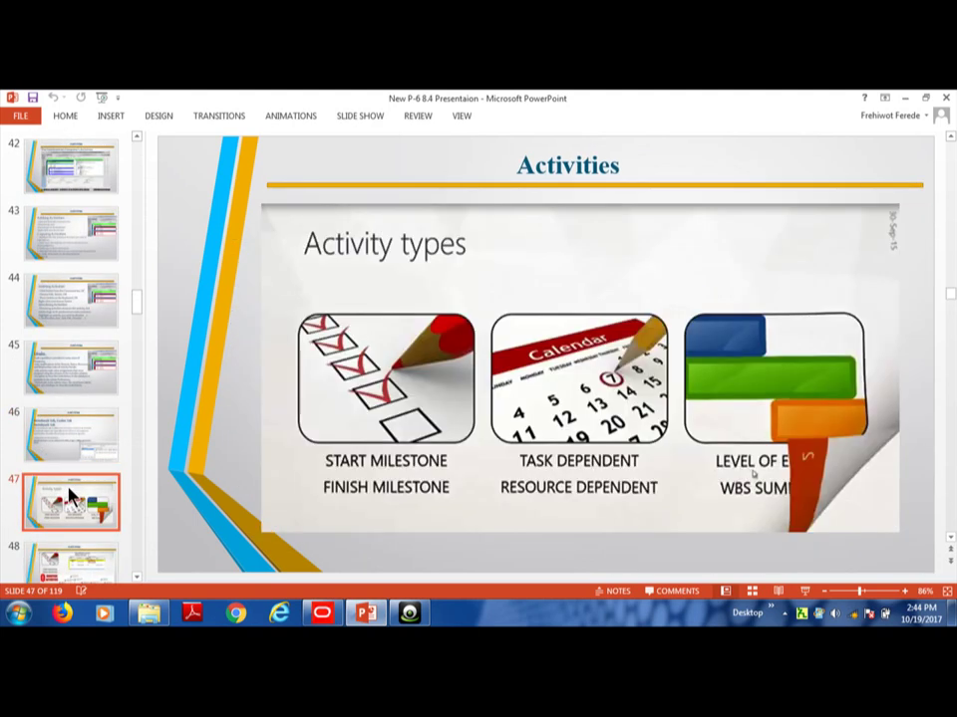